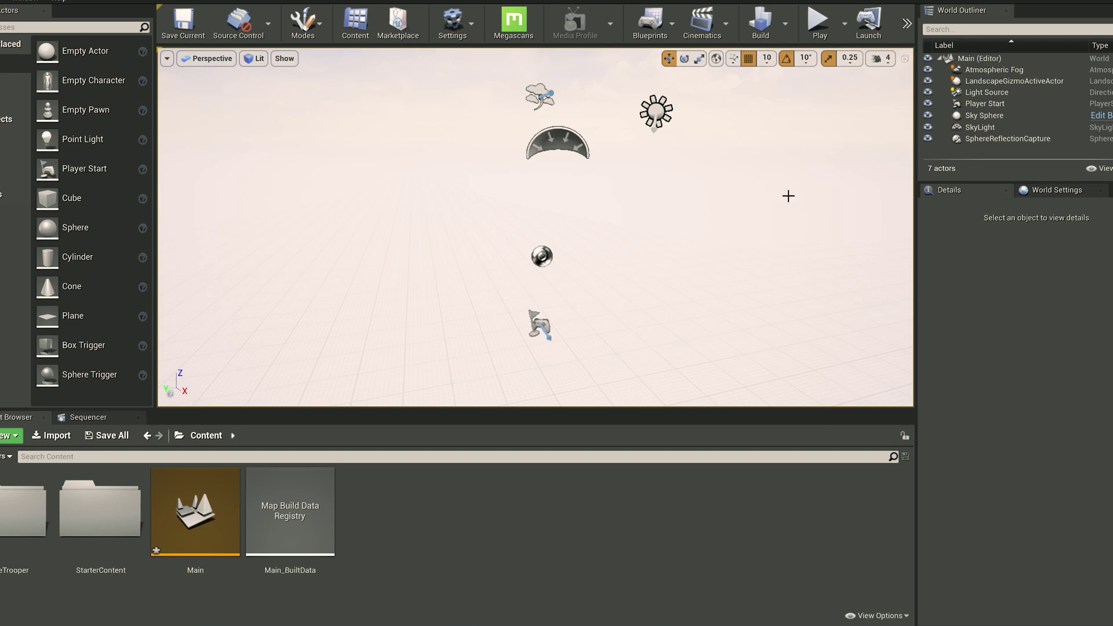
{"action": "right_click_drag", "start_coordinate": [723, 234], "coordinate": [682, 231]}
{"action": "key", "text": "s"}
{"action": "key", "text": "w"}
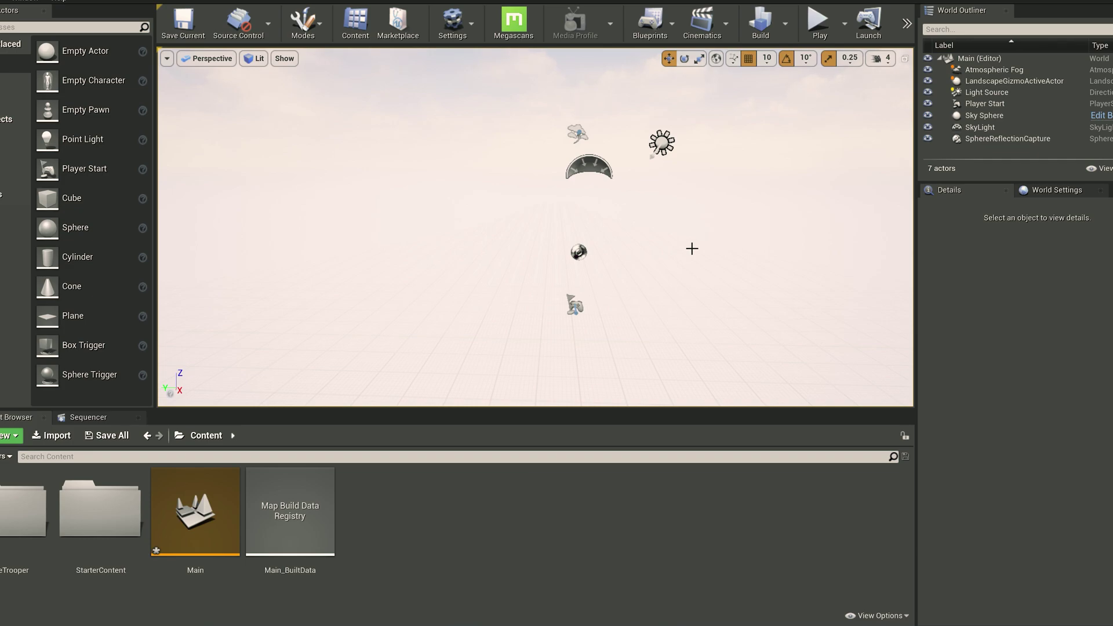
{"action": "mouse_move", "coordinate": [685, 248]}
{"action": "right_mouse_down"}
{"action": "mouse_move", "coordinate": [702, 252]}
{"action": "mouse_move", "coordinate": [680, 246]}
{"action": "right_mouse_up"}
{"action": "key", "text": "w"}
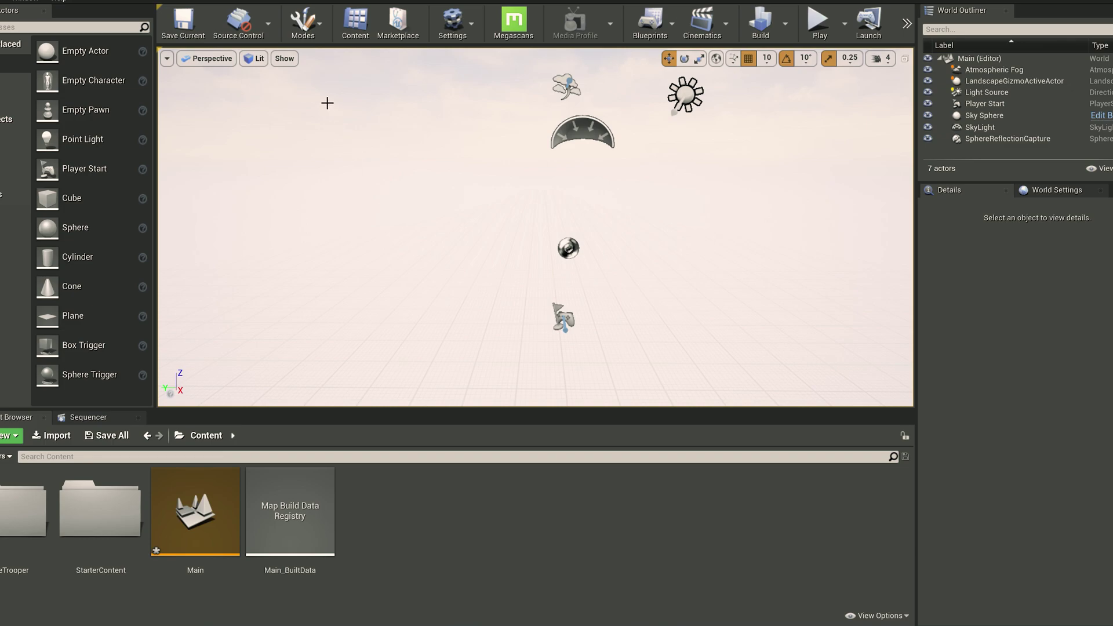
Step: Switch to Landscape mode and reset the new landscape's material to None
{"action": "left_click", "coordinate": [303, 23]}
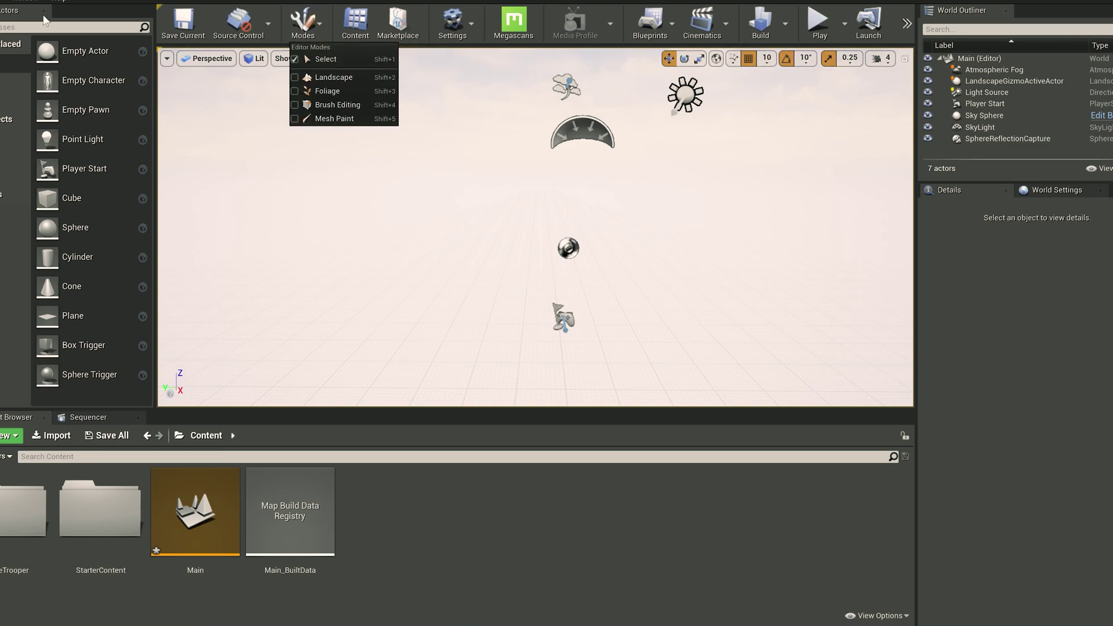
{"action": "left_click", "coordinate": [324, 77]}
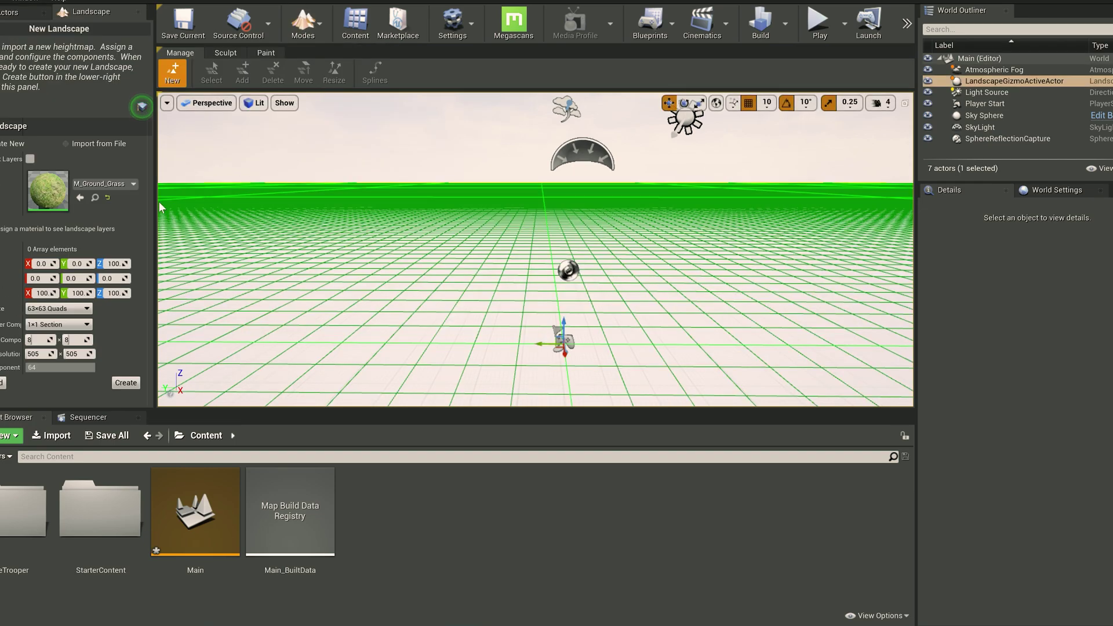
{"action": "left_click", "coordinate": [107, 197]}
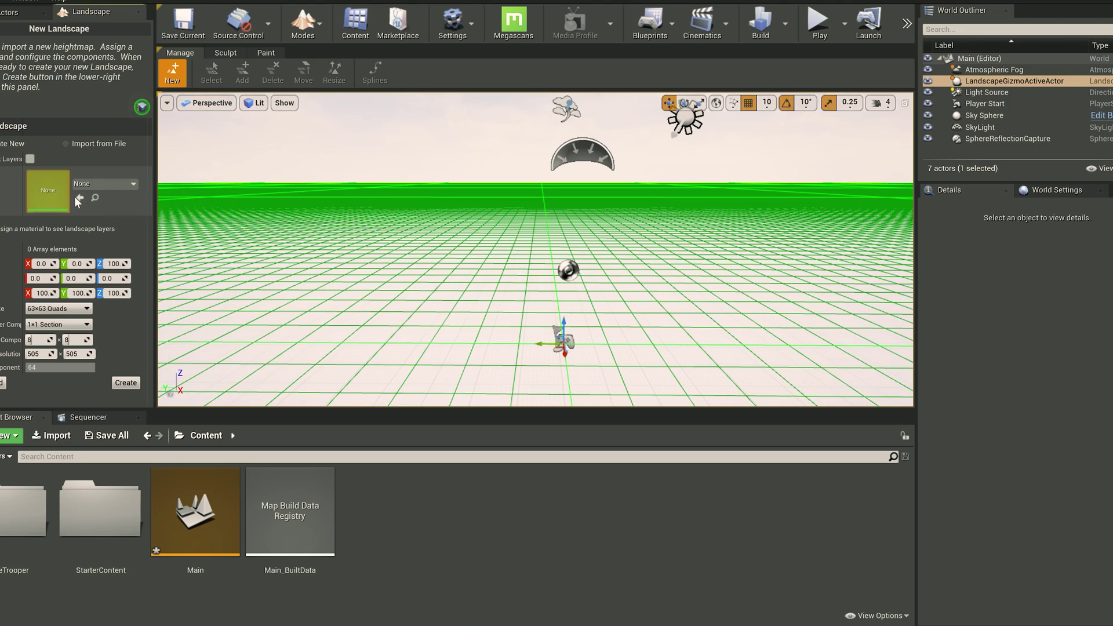
Step: Try section sizes of 127×127 and 31×31 quads for the new landscape, and return it to 63×63 quads
{"action": "right_click_drag", "start_coordinate": [636, 192], "coordinate": [641, 234]}
{"action": "key", "text": "s"}
{"action": "key", "text": "s"}
{"action": "key", "text": "s"}
{"action": "key", "text": "w"}
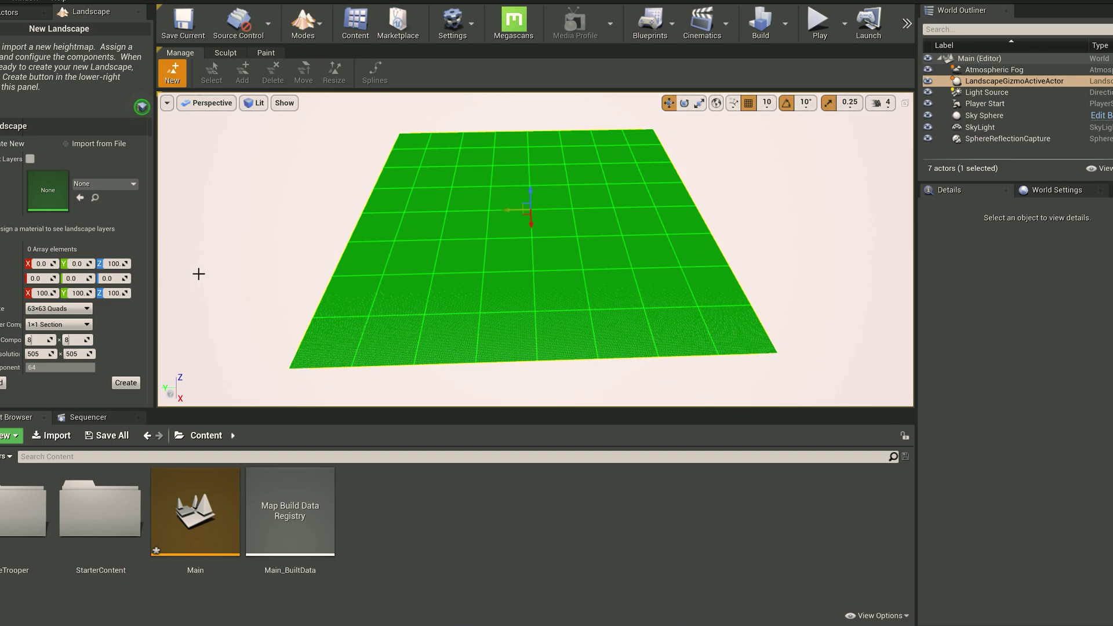
{"action": "left_click", "coordinate": [64, 311]}
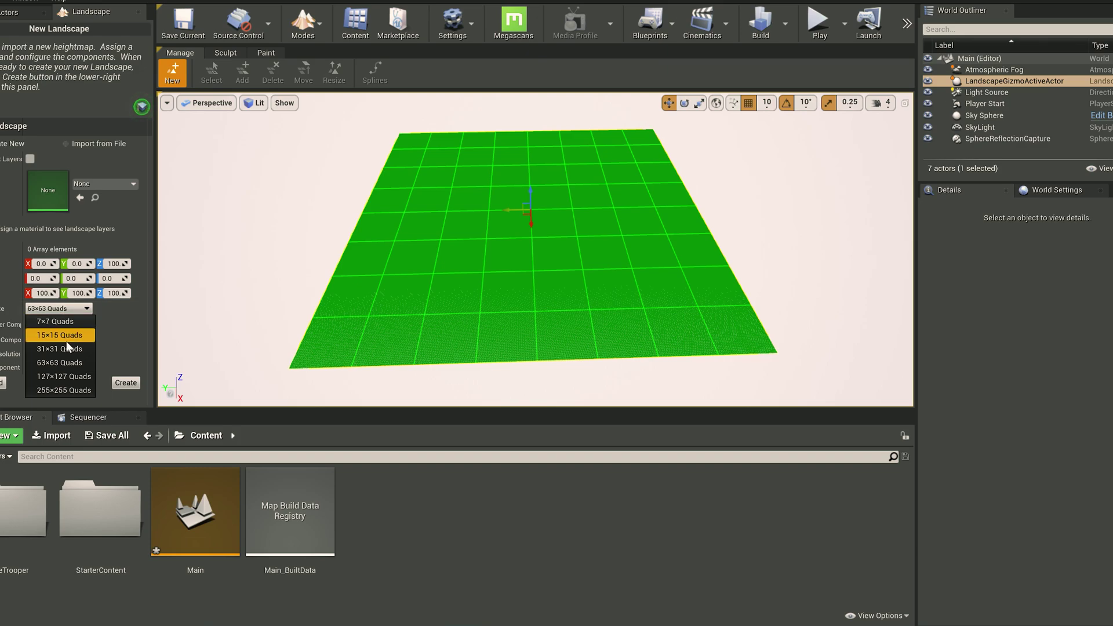
{"action": "left_click", "coordinate": [64, 376]}
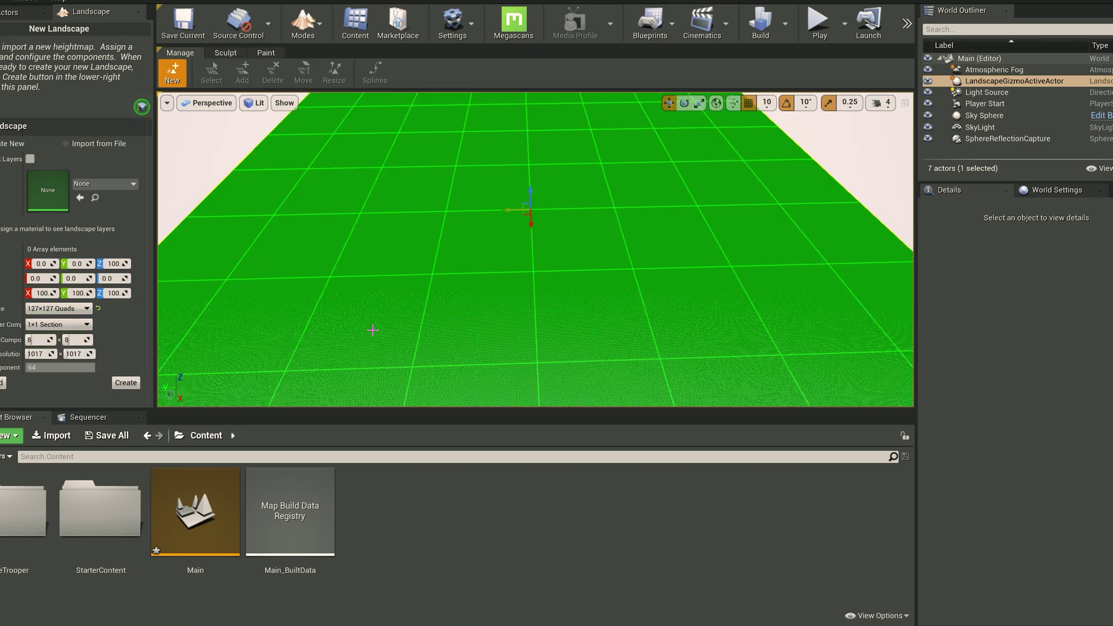
{"action": "left_click_drag", "start_coordinate": [373, 331], "coordinate": [392, 282]}
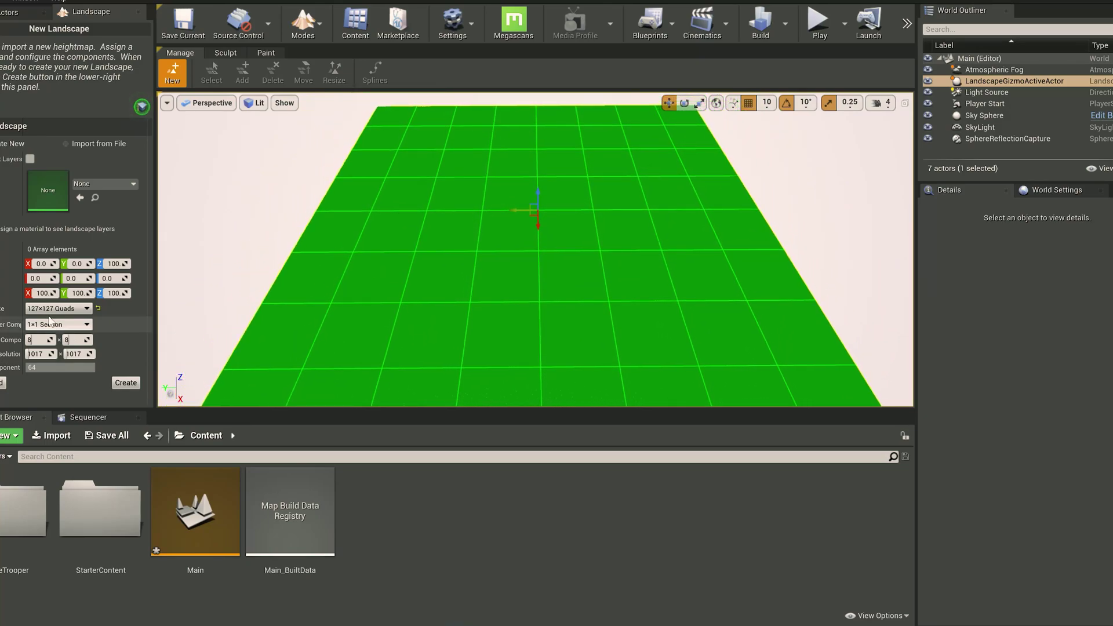
{"action": "left_click", "coordinate": [56, 308]}
{"action": "left_click", "coordinate": [52, 349]}
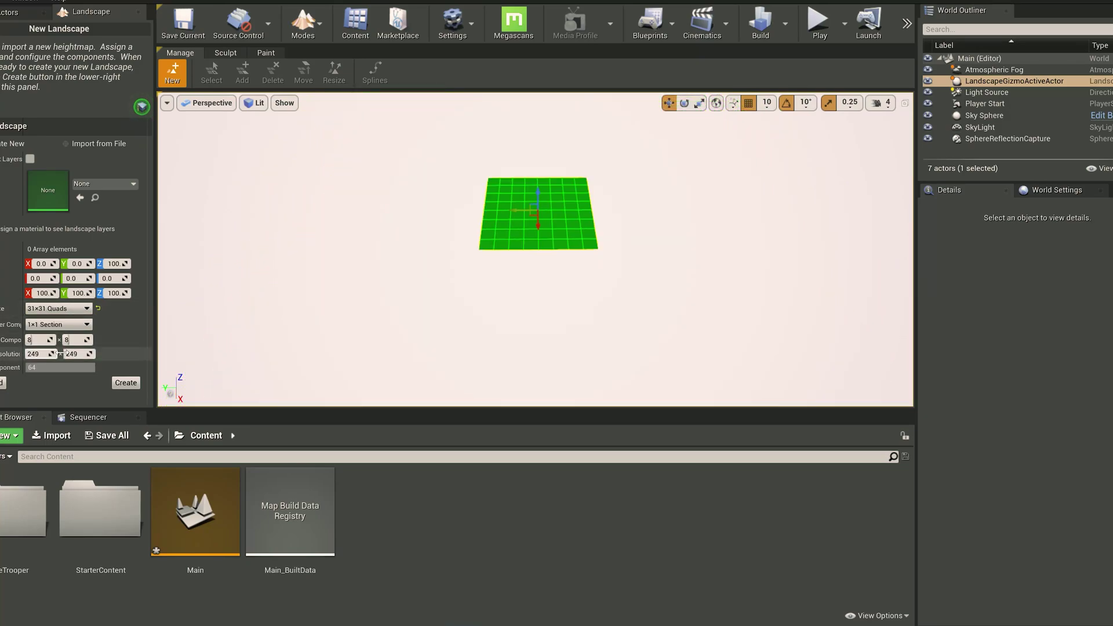
{"action": "left_click", "coordinate": [58, 308]}
{"action": "left_click", "coordinate": [58, 361]}
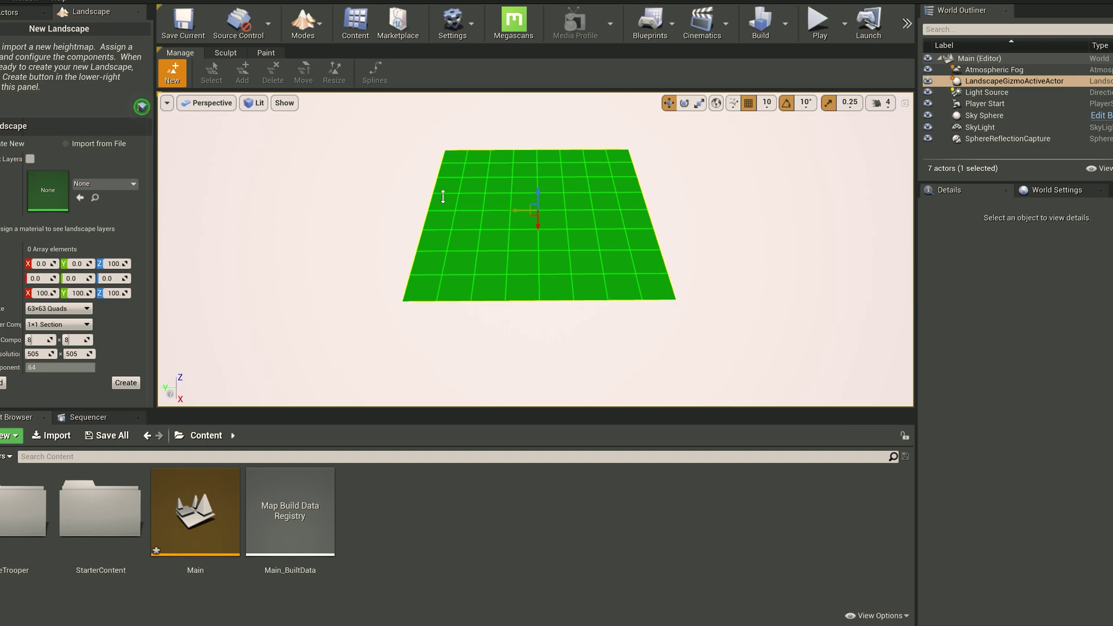
Step: Try 2×2 sections per component for the new landscape and return it to 1×1 section
{"action": "left_click", "coordinate": [87, 326]}
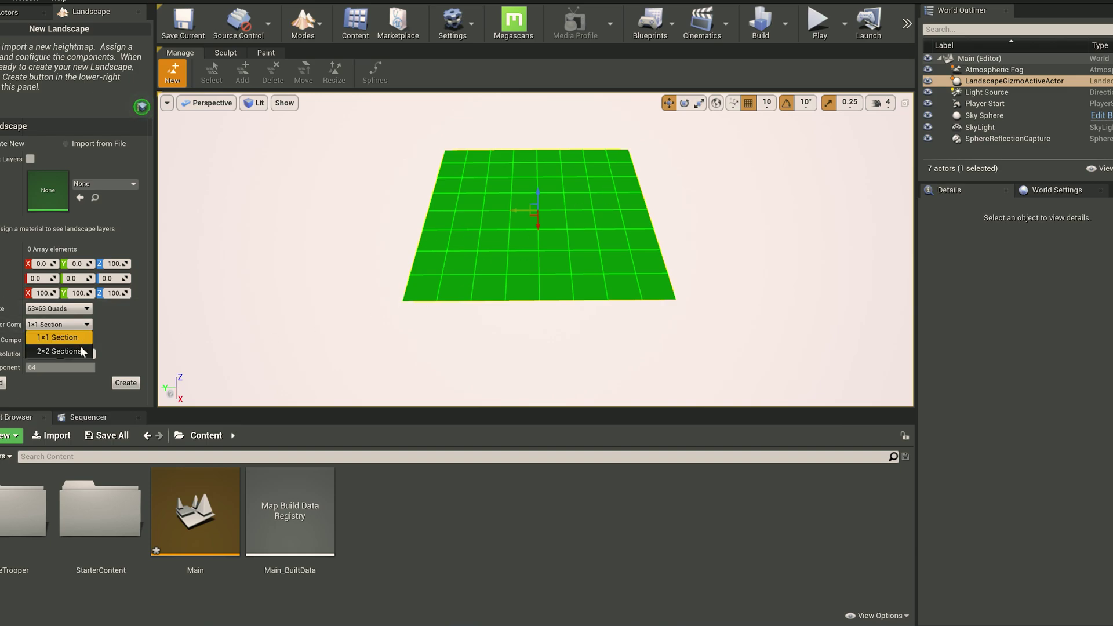
{"action": "left_click", "coordinate": [78, 350]}
{"action": "left_click", "coordinate": [58, 324]}
{"action": "left_click", "coordinate": [53, 337]}
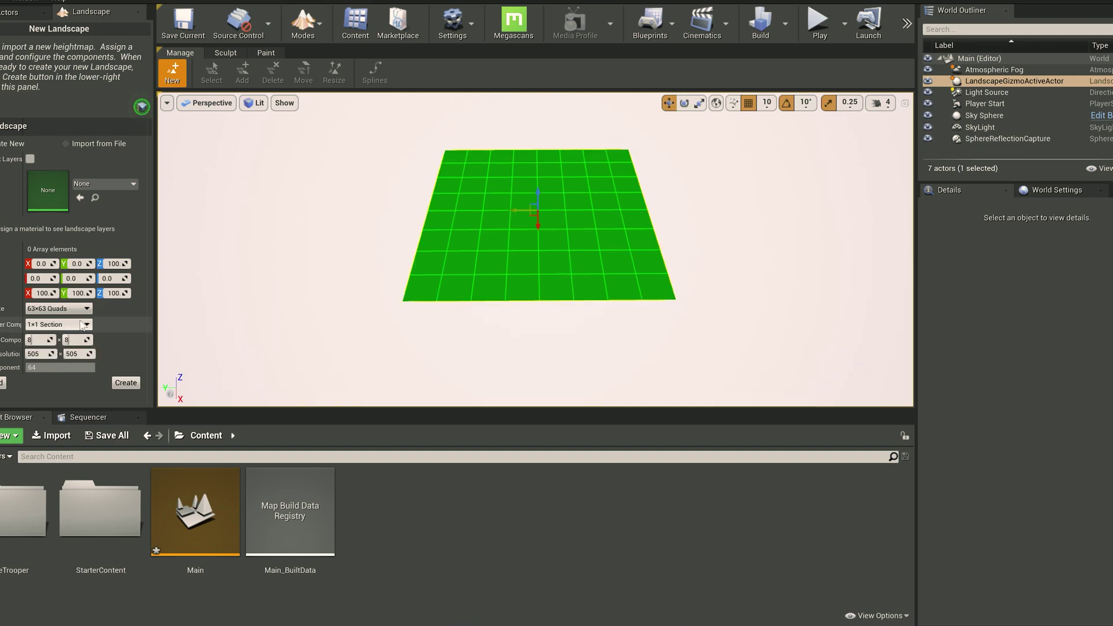
Step: Try 15×15 components and an overall resolution of 1198×505 for the new landscape, reverting each change
{"action": "left_click_drag", "start_coordinate": [44, 342], "coordinate": [104, 345]}
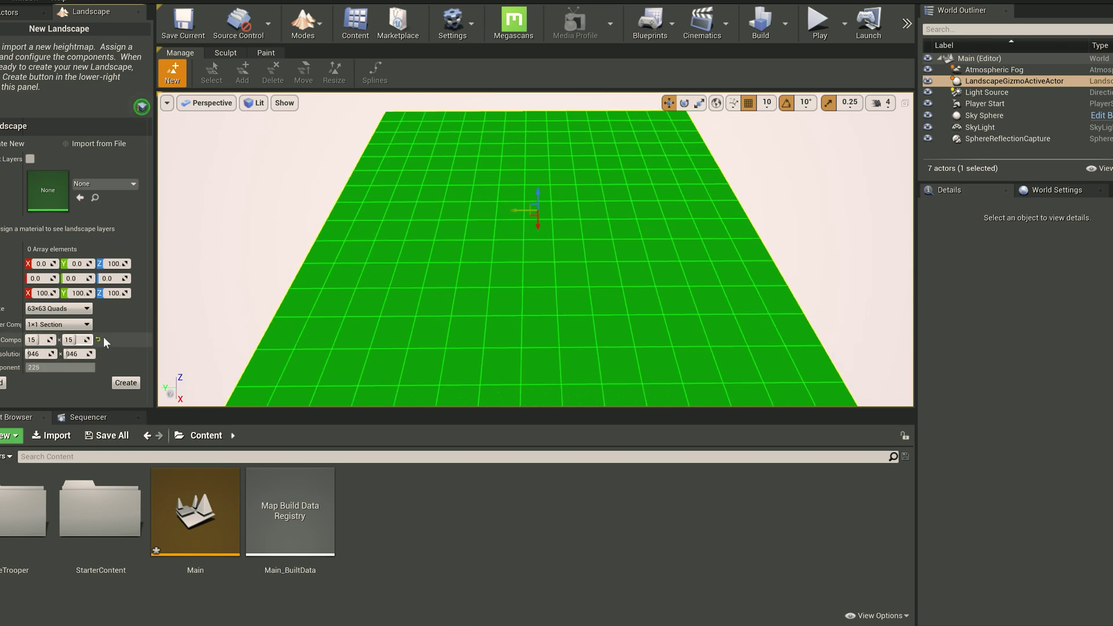
{"action": "left_click", "coordinate": [98, 341]}
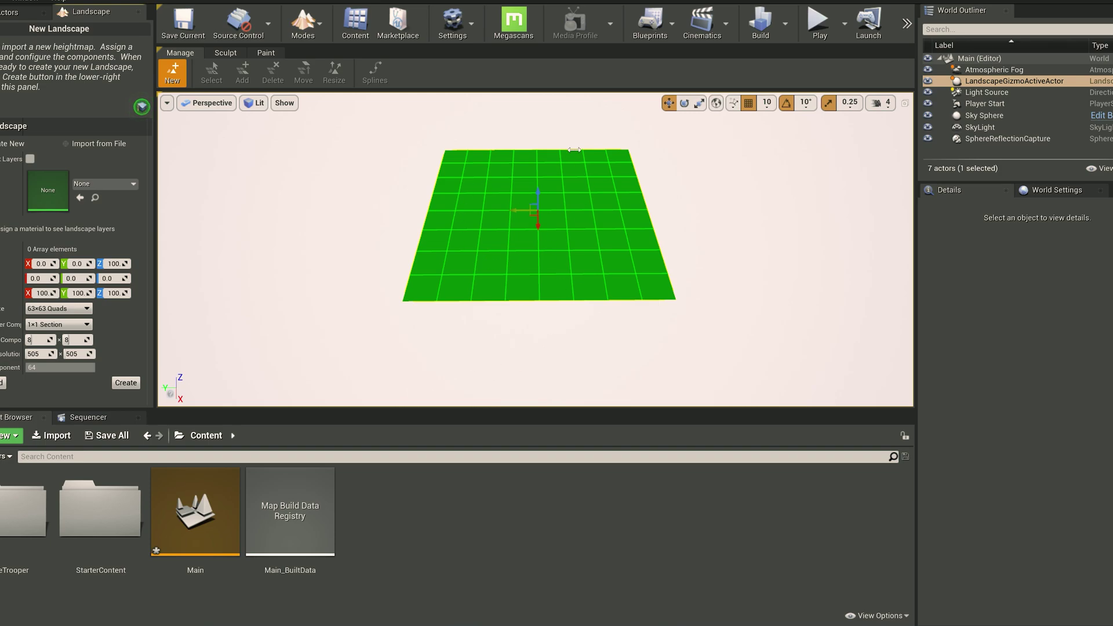
{"action": "left_click_drag", "start_coordinate": [45, 354], "coordinate": [76, 354]}
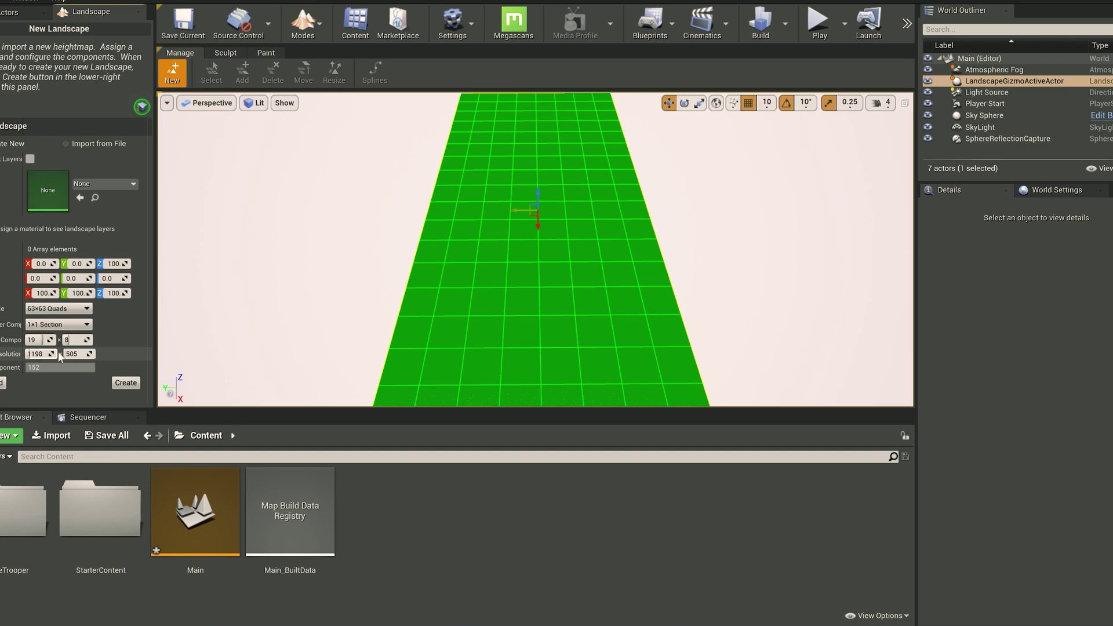
{"action": "key", "text": "ctrl+z"}
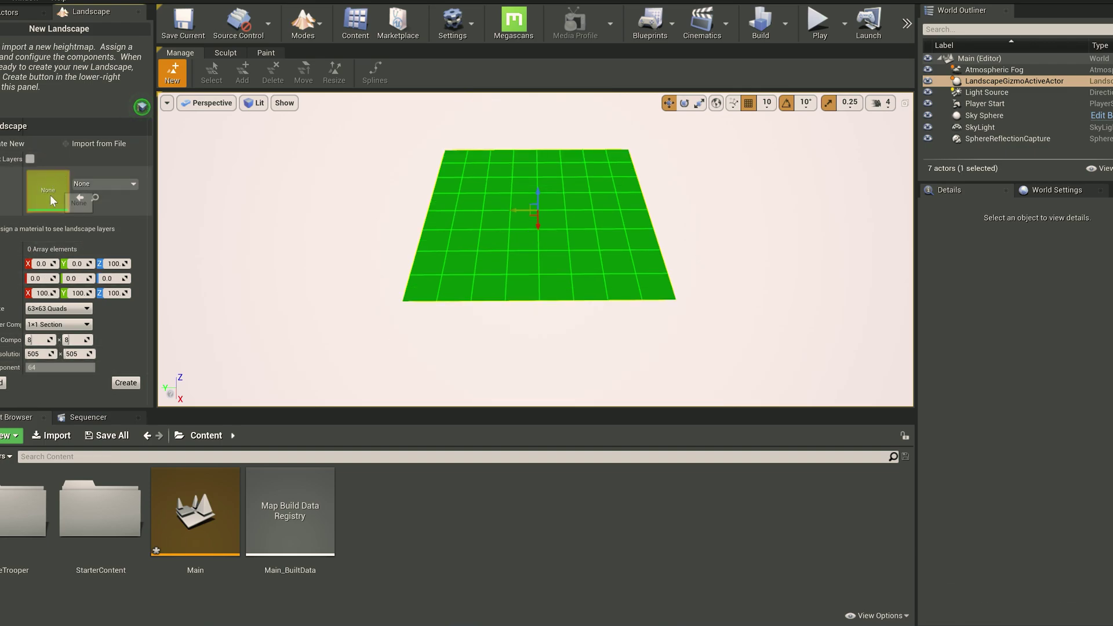
Step: Browse to StarterContent's Materials folder and try to assign M_Ground_Grass as the new landscape's material
{"action": "double_click", "coordinate": [109, 509]}
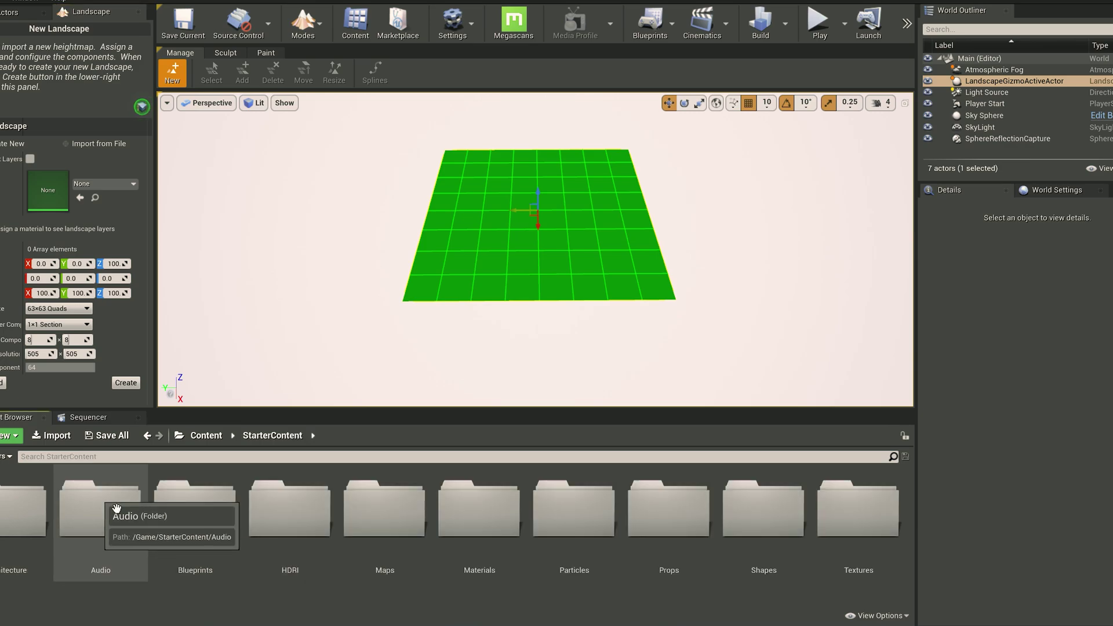
{"action": "double_click", "coordinate": [480, 530]}
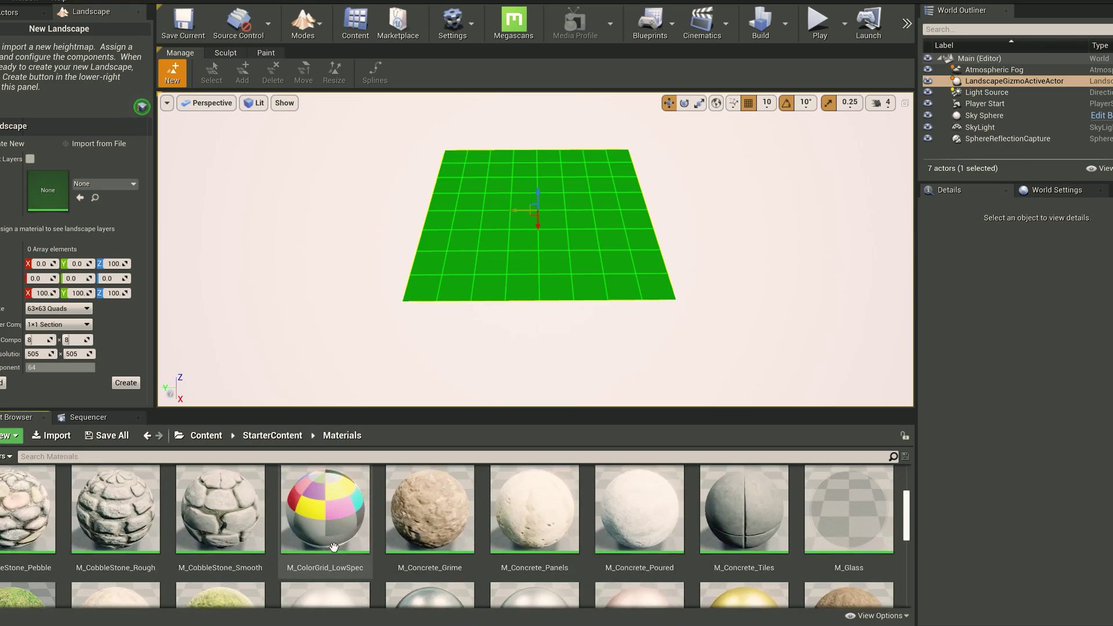
{"action": "scroll", "coordinate": [334, 546], "scroll_direction": "down", "scroll_amount": 2}
{"action": "left_click_drag", "start_coordinate": [28, 522], "coordinate": [42, 223]}
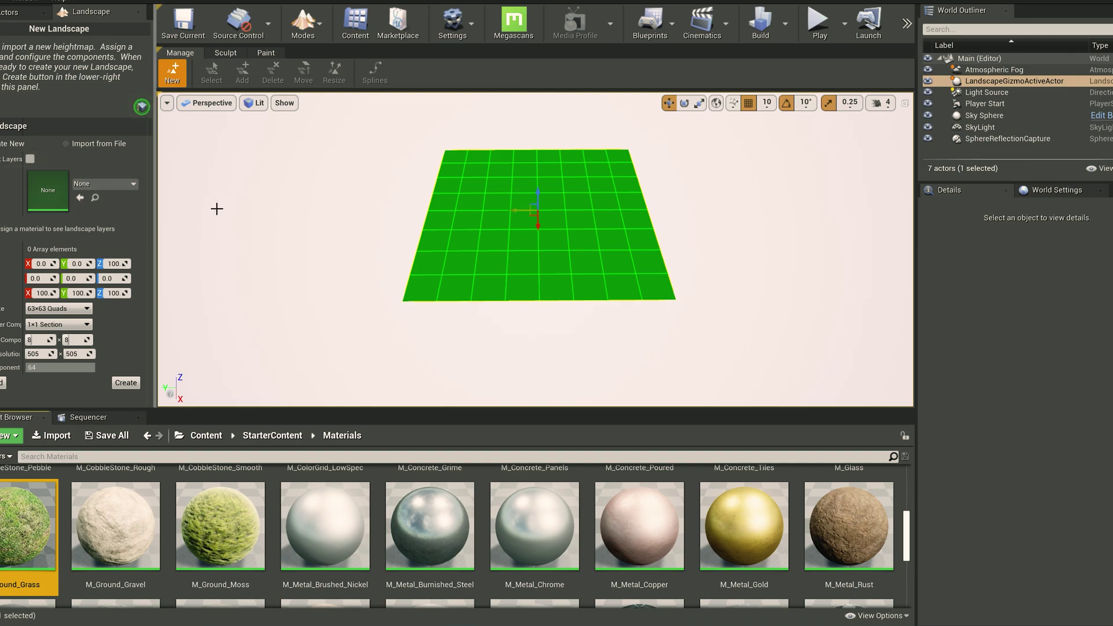
Step: Create the landscape with 8×8 components of 63×63 quads and inspect its surface up close
{"action": "right_click_drag", "start_coordinate": [638, 349], "coordinate": [574, 349]}
{"action": "key", "text": "w"}
{"action": "mouse_move", "coordinate": [189, 325]}
{"action": "right_mouse_down"}
{"action": "mouse_move", "coordinate": [189, 305]}
{"action": "mouse_move", "coordinate": [196, 314]}
{"action": "right_mouse_up"}
{"action": "key", "text": "w"}
{"action": "key", "text": "s"}
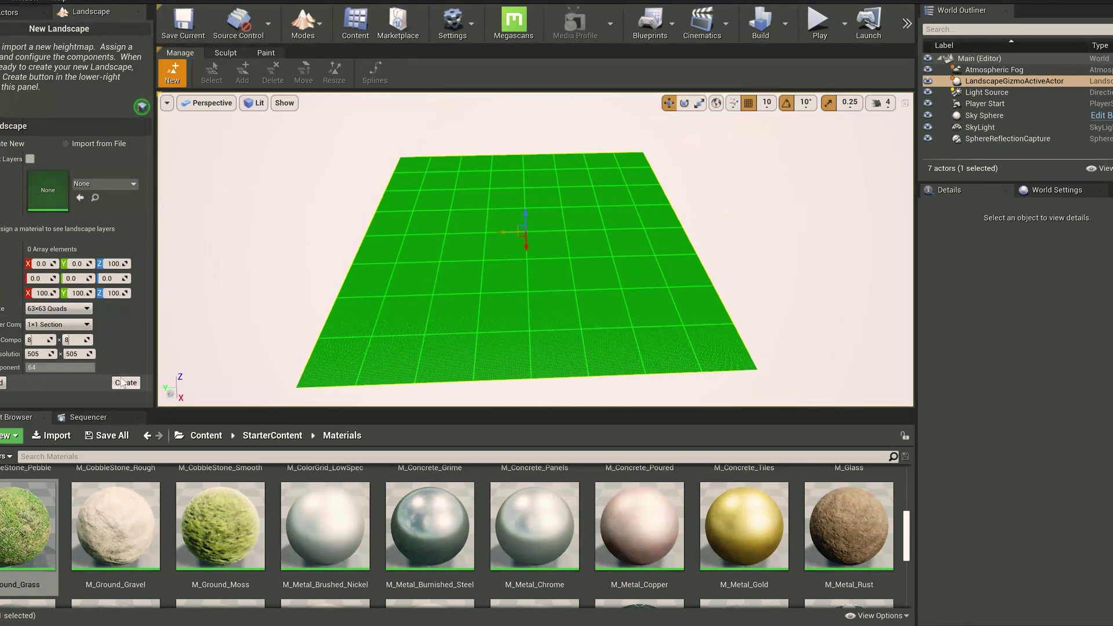
{"action": "left_click", "coordinate": [132, 384]}
{"action": "mouse_move", "coordinate": [526, 232]}
{"action": "right_mouse_down"}
{"action": "mouse_move", "coordinate": [511, 259]}
{"action": "mouse_move", "coordinate": [511, 183]}
{"action": "mouse_move", "coordinate": [499, 230]}
{"action": "right_mouse_up"}
{"action": "key", "text": "w"}
{"action": "key", "text": "w"}
{"action": "key", "text": "w"}
{"action": "right_click_drag", "start_coordinate": [626, 274], "coordinate": [624, 257]}
{"action": "key", "text": "s"}
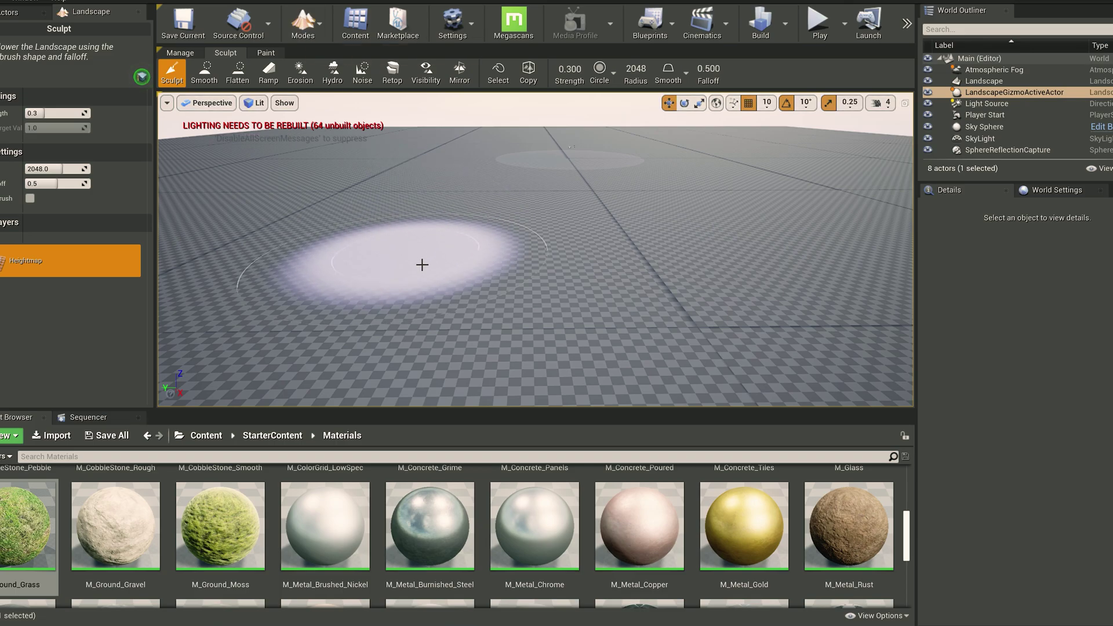
Step: Return to Select mode and assign M_Ground_Grass as the selected landscape's Landscape Material
{"action": "left_click", "coordinate": [311, 26]}
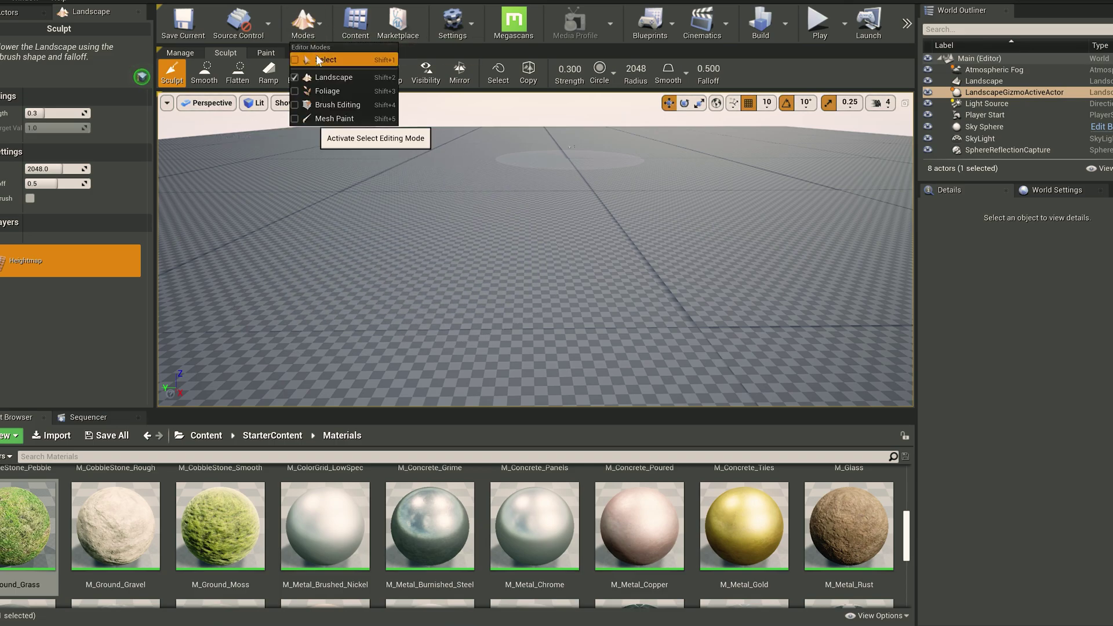
{"action": "left_click", "coordinate": [316, 54]}
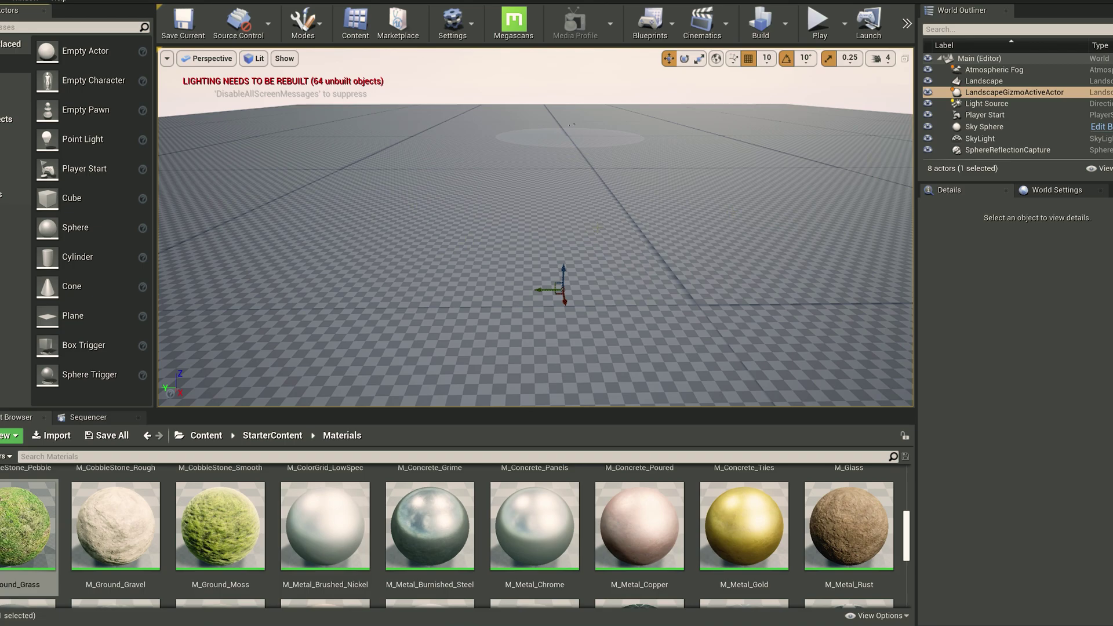
{"action": "left_click", "coordinate": [652, 267]}
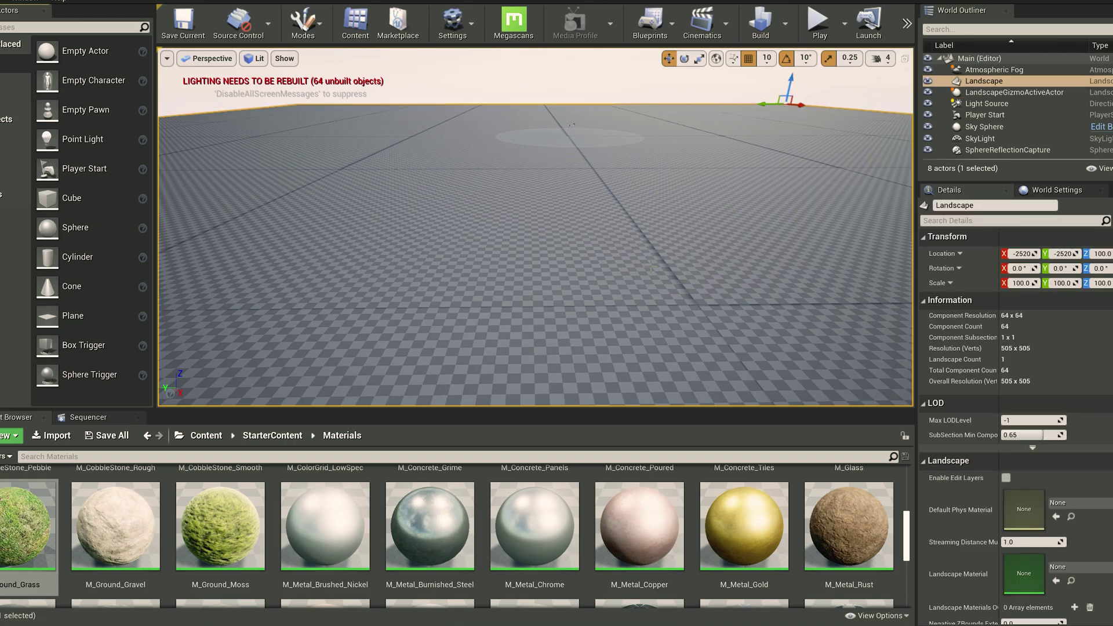
{"action": "scroll", "coordinate": [1052, 384], "scroll_direction": "down", "scroll_amount": 5}
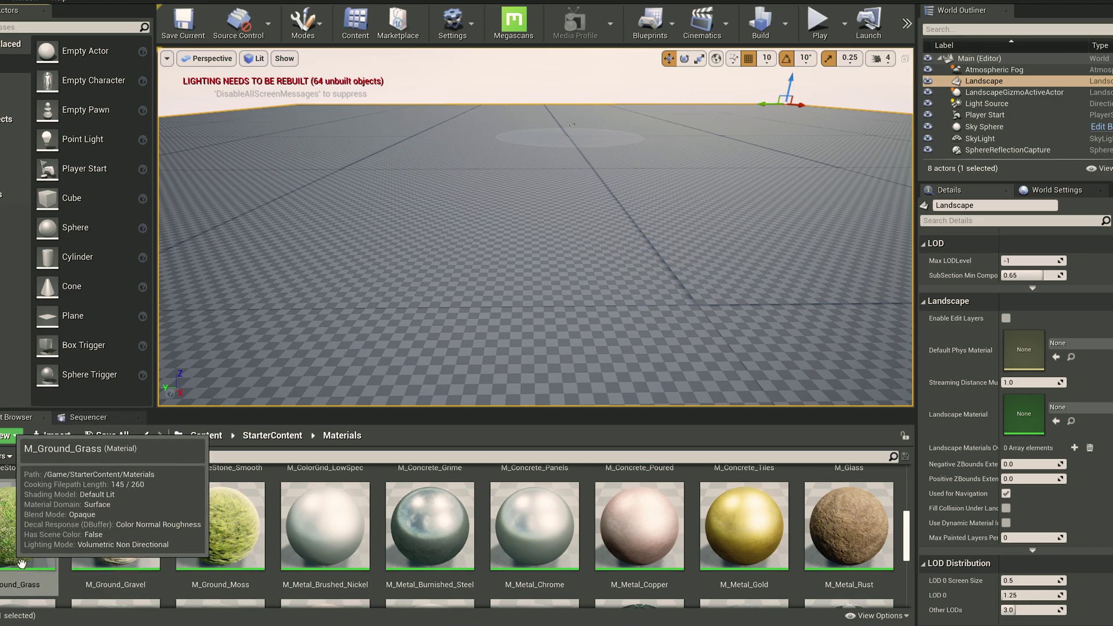
{"action": "left_click_drag", "start_coordinate": [49, 526], "coordinate": [1002, 420]}
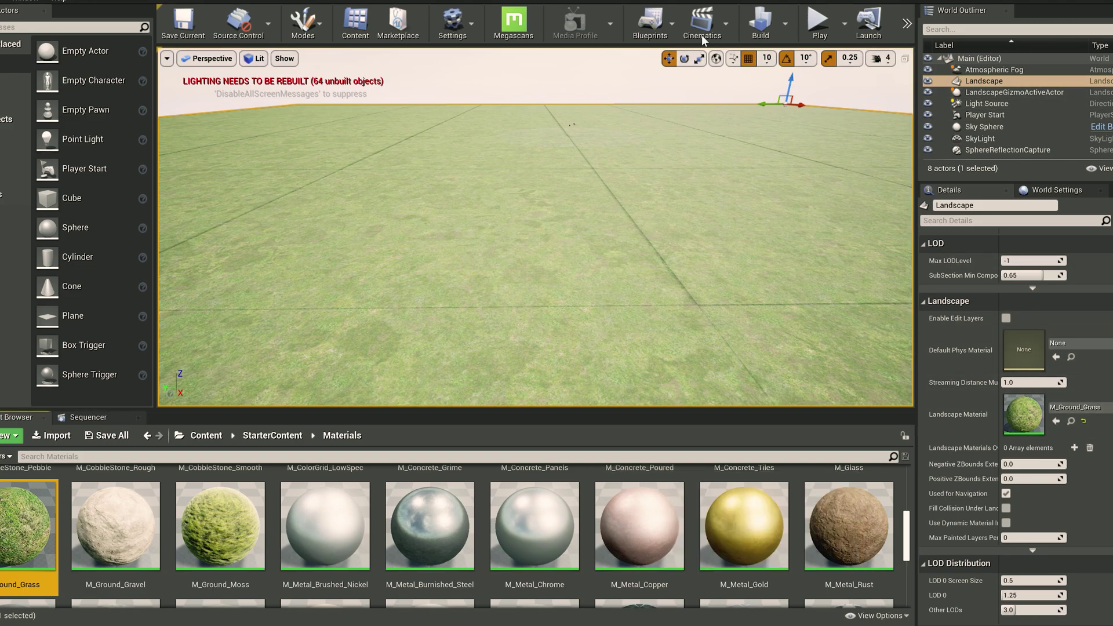
Step: Raise two neighbouring hills on the landscape with the Sculpt tool at strength 0.3 and brush size 2048
{"action": "left_click", "coordinate": [303, 23]}
{"action": "left_click", "coordinate": [325, 77]}
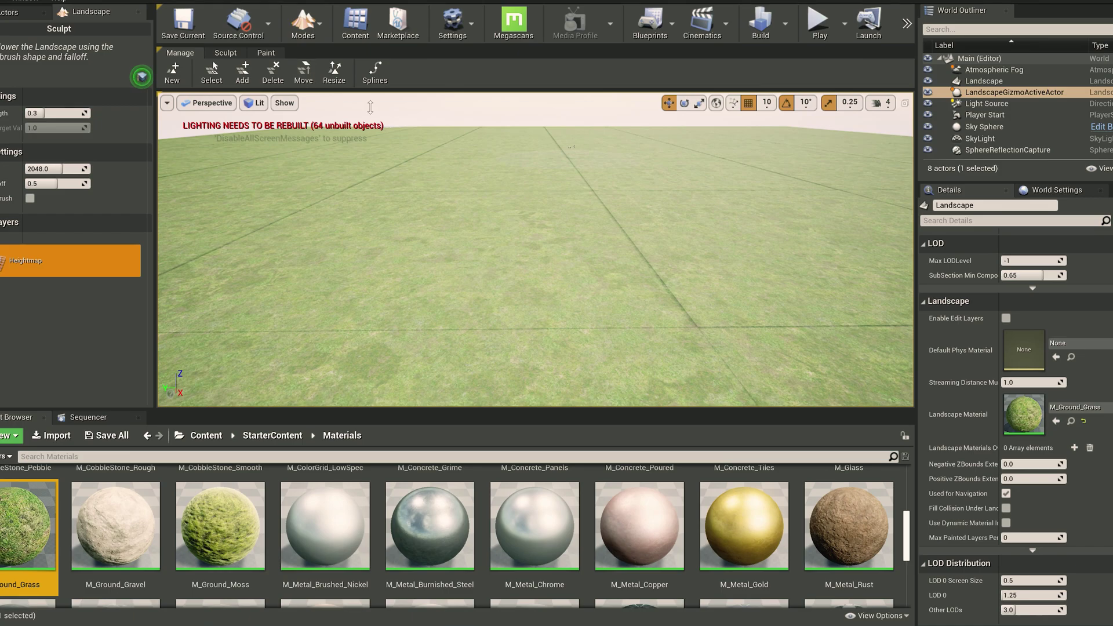
{"action": "left_click", "coordinate": [226, 53]}
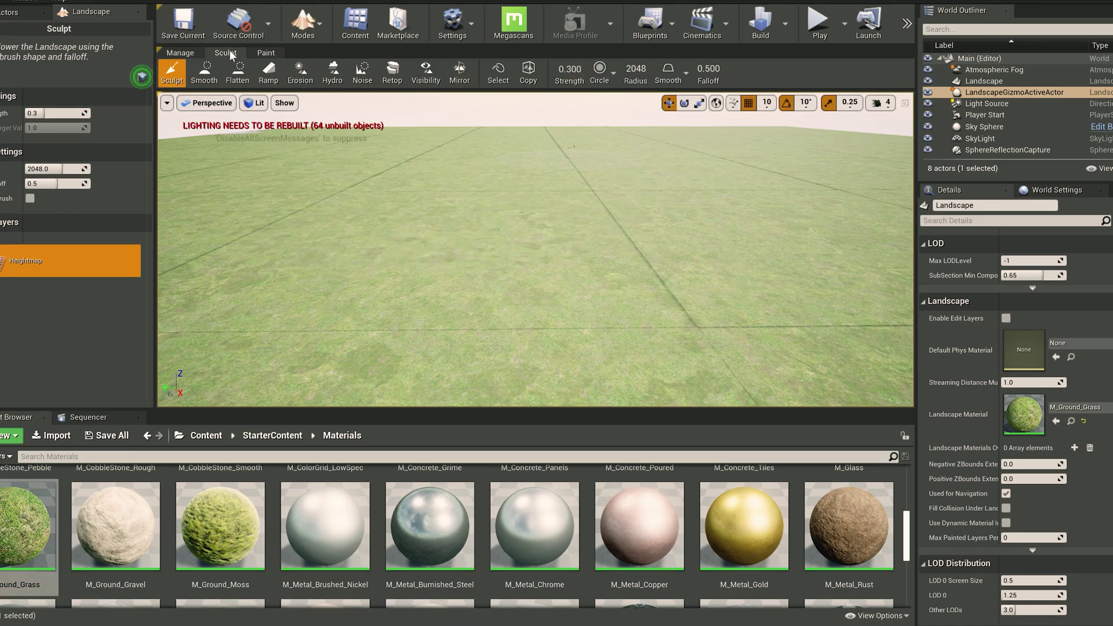
{"action": "right_click_drag", "start_coordinate": [565, 220], "coordinate": [567, 255]}
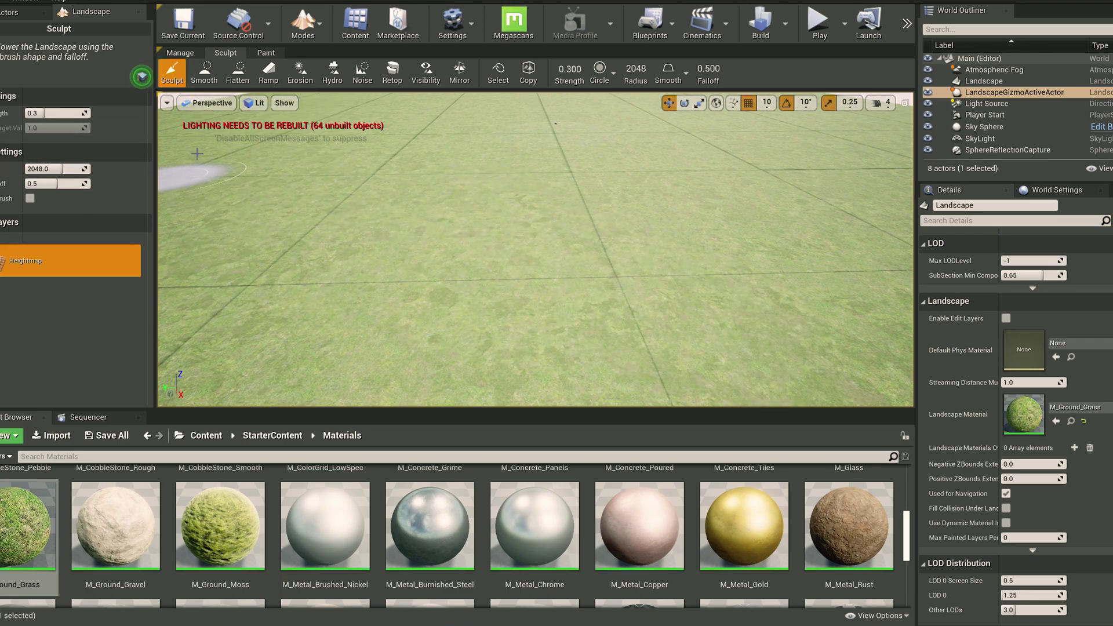
{"action": "mouse_move", "coordinate": [586, 273]}
{"action": "left_mouse_down"}
{"action": "mouse_move", "coordinate": [594, 283]}
{"action": "mouse_move", "coordinate": [592, 256]}
{"action": "mouse_move", "coordinate": [607, 246]}
{"action": "left_mouse_up"}
{"action": "mouse_move", "coordinate": [607, 247]}
{"action": "right_mouse_down"}
{"action": "mouse_move", "coordinate": [631, 229]}
{"action": "mouse_move", "coordinate": [716, 236]}
{"action": "right_mouse_up"}
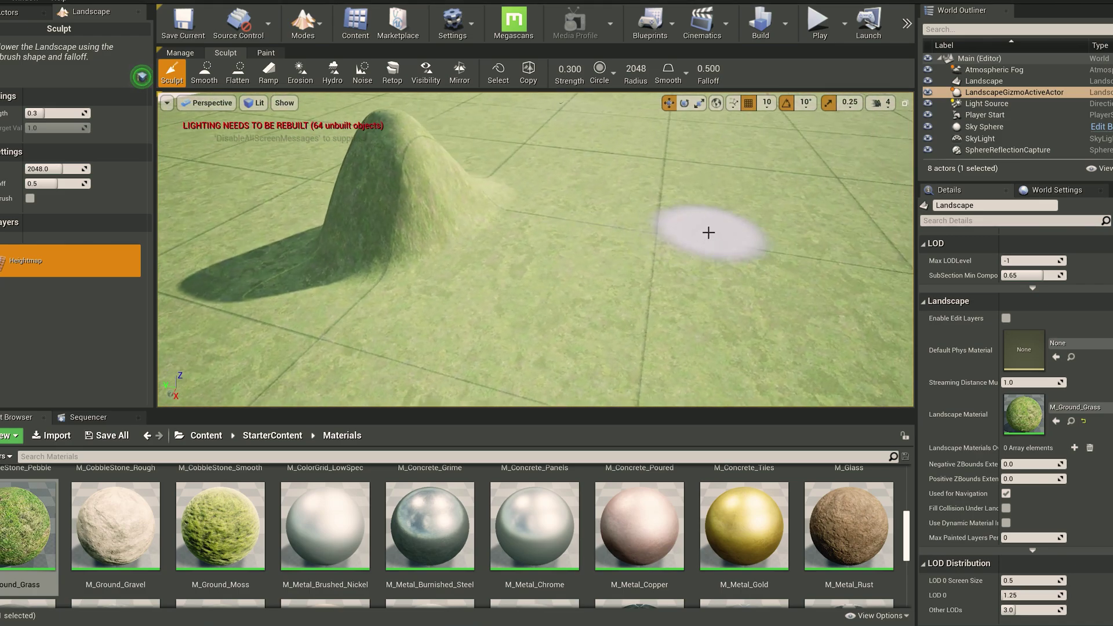
{"action": "left_click_drag", "start_coordinate": [554, 255], "coordinate": [571, 235]}
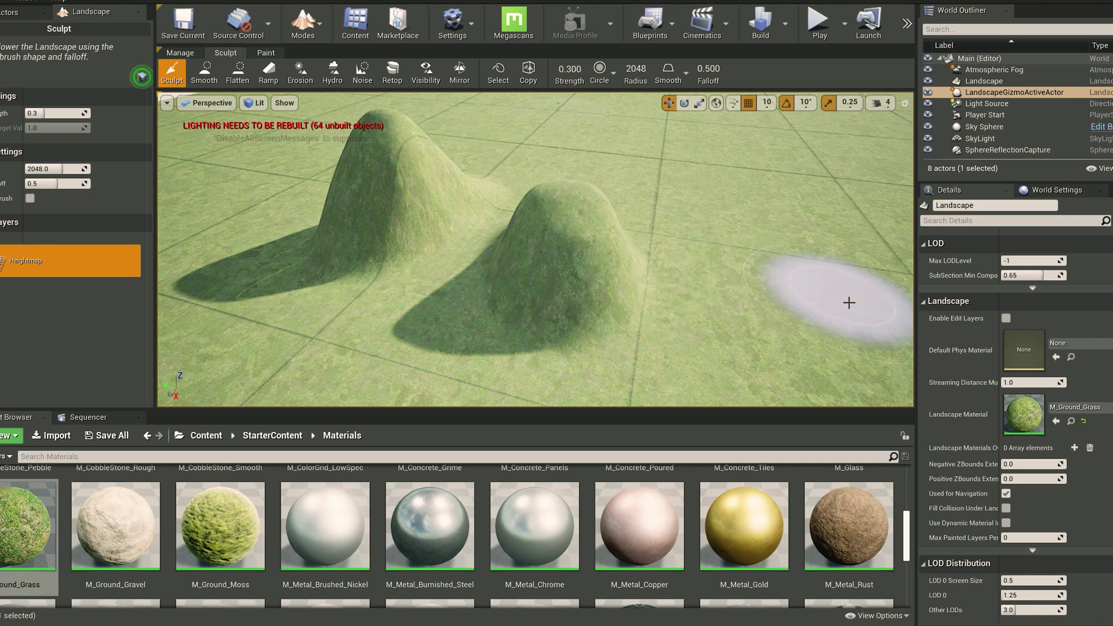
Step: Increase the Sculpt tool strength to about 0.65 and raise another hill beside the existing two
{"action": "right_click_drag", "start_coordinate": [565, 250], "coordinate": [522, 242]}
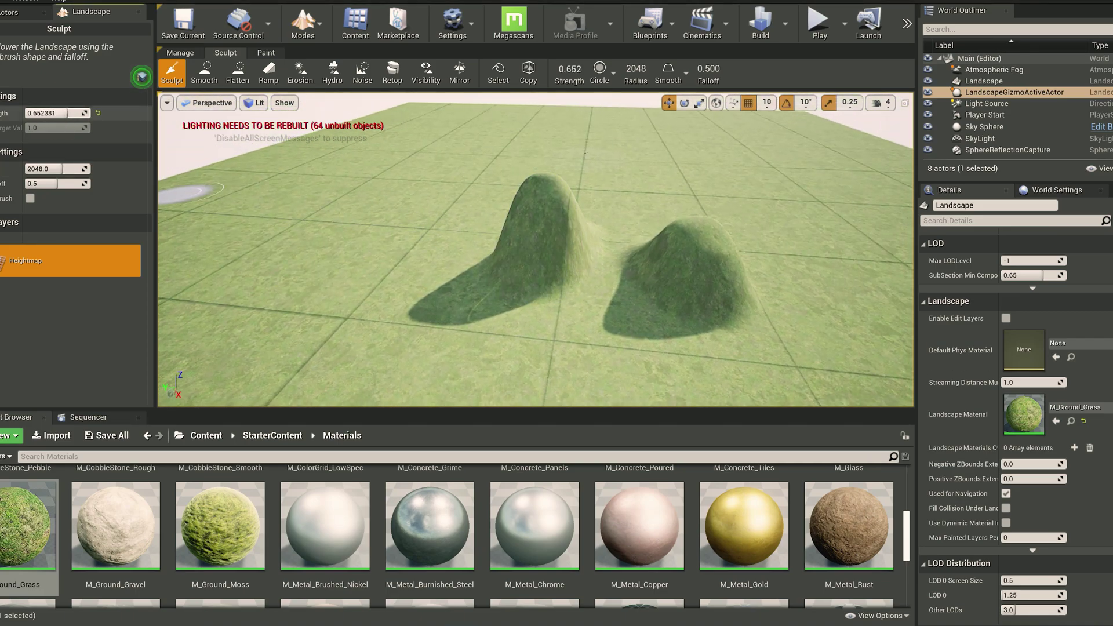
{"action": "left_click_drag", "start_coordinate": [47, 113], "coordinate": [49, 113]}
{"action": "mouse_move", "coordinate": [351, 276]}
{"action": "left_mouse_down"}
{"action": "mouse_move", "coordinate": [363, 278]}
{"action": "mouse_move", "coordinate": [346, 255]}
{"action": "mouse_move", "coordinate": [355, 249]}
{"action": "left_mouse_up"}
{"action": "right_click_drag", "start_coordinate": [511, 267], "coordinate": [517, 270]}
{"action": "scroll", "coordinate": [517, 270], "scroll_direction": "down", "scroll_amount": 3}
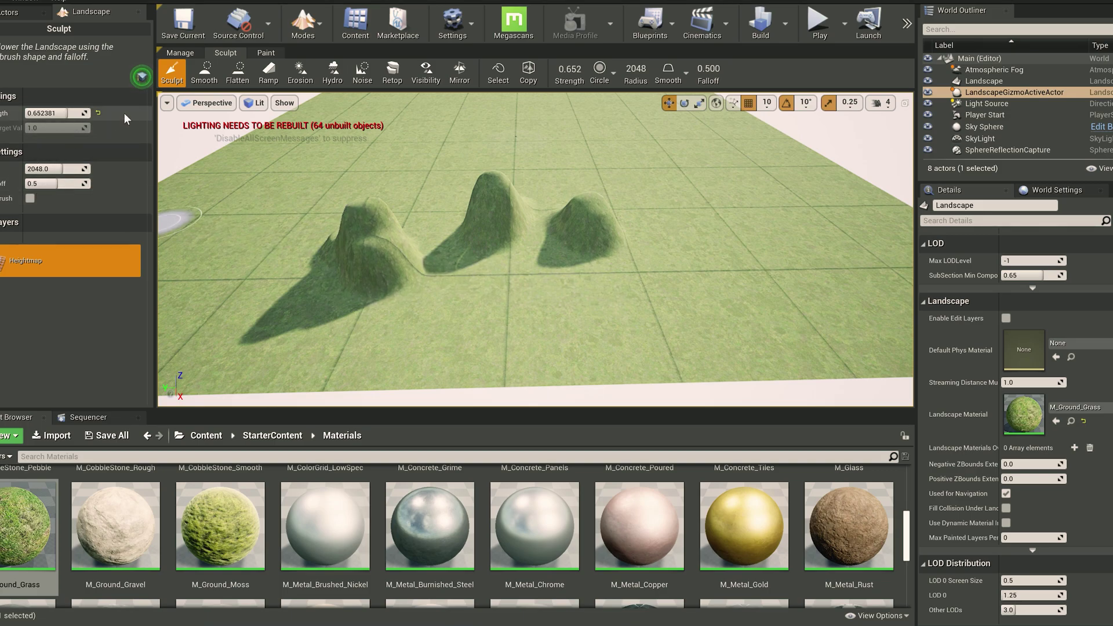
Step: Reset the Sculpt tool strength to 0.3, try another brush size, and restore the brush size to 2048
{"action": "left_click", "coordinate": [99, 113]}
{"action": "left_click_drag", "start_coordinate": [55, 169], "coordinate": [86, 212]}
{"action": "left_click", "coordinate": [97, 169]}
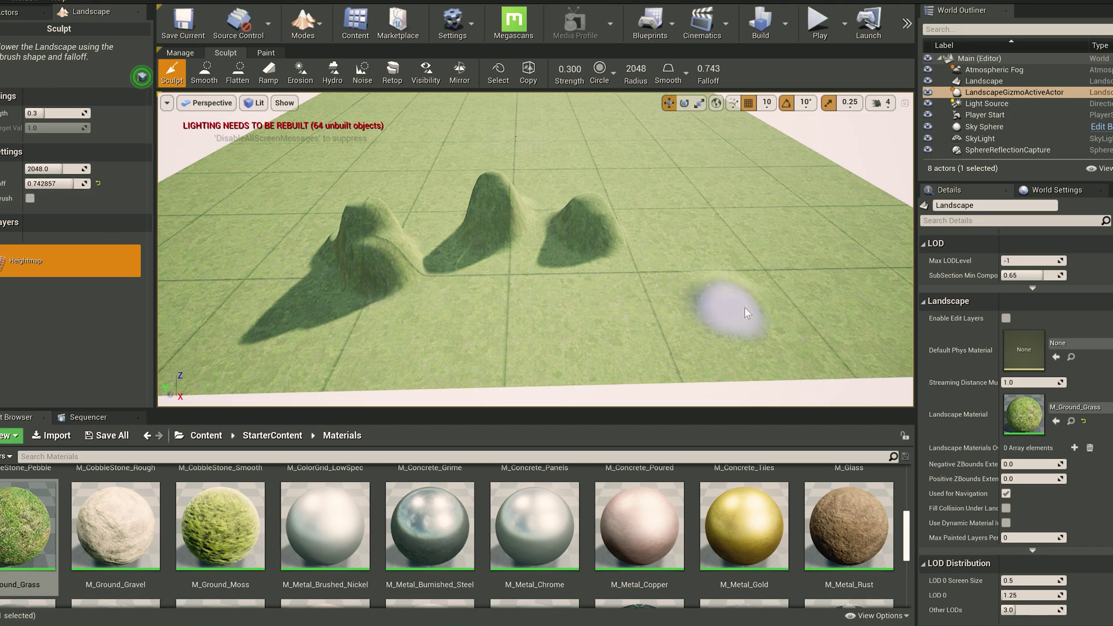
Step: Raise an isolated hill near the landscape's front edge with the Sculpt tool at strength 0.3 and brush size 2048
{"action": "left_click_drag", "start_coordinate": [713, 288], "coordinate": [735, 277]}
{"action": "mouse_move", "coordinate": [574, 304]}
{"action": "right_mouse_down"}
{"action": "mouse_move", "coordinate": [551, 325]}
{"action": "mouse_move", "coordinate": [585, 328]}
{"action": "mouse_move", "coordinate": [505, 278]}
{"action": "mouse_move", "coordinate": [572, 273]}
{"action": "right_mouse_up"}
{"action": "key", "text": "w"}
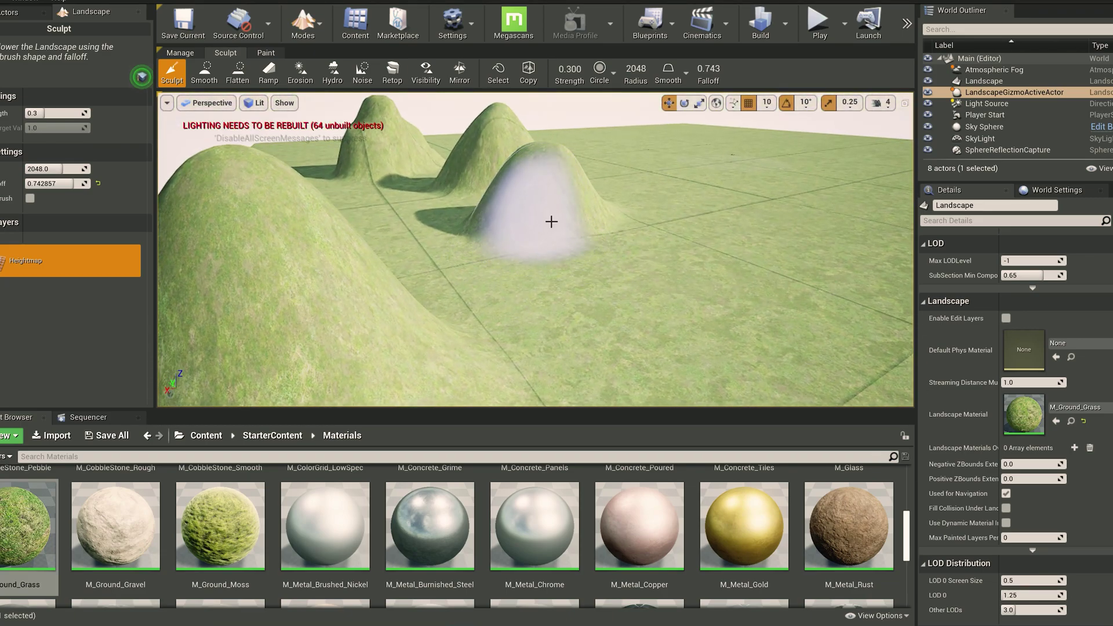
{"action": "right_click_drag", "start_coordinate": [609, 266], "coordinate": [607, 271]}
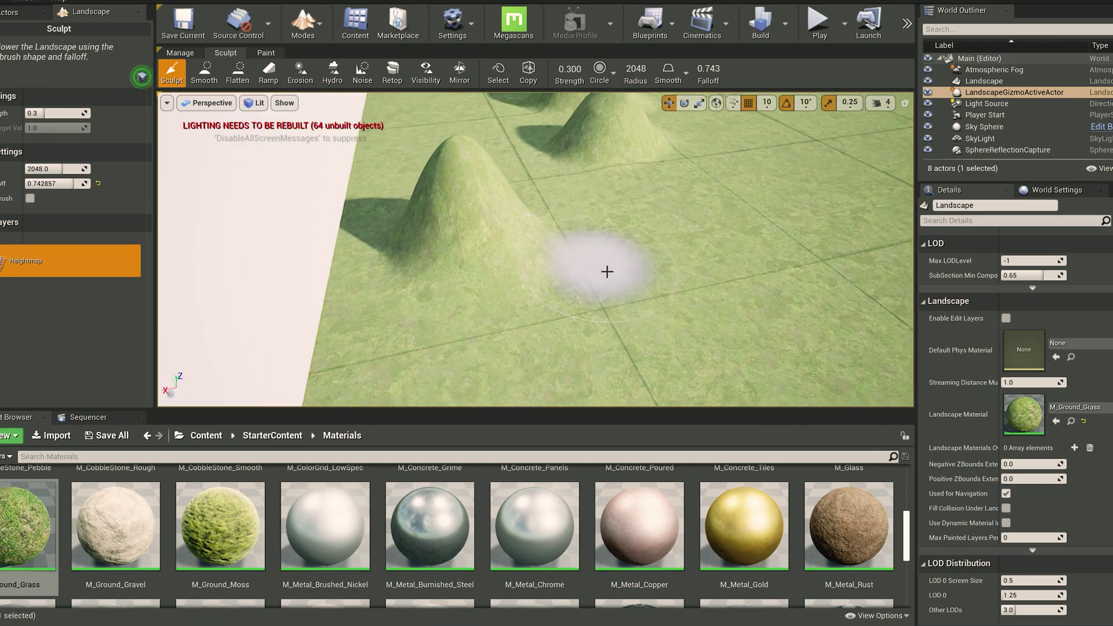
{"action": "right_click_drag", "start_coordinate": [490, 226], "coordinate": [490, 206]}
{"action": "right_click_drag", "start_coordinate": [603, 261], "coordinate": [632, 270]}
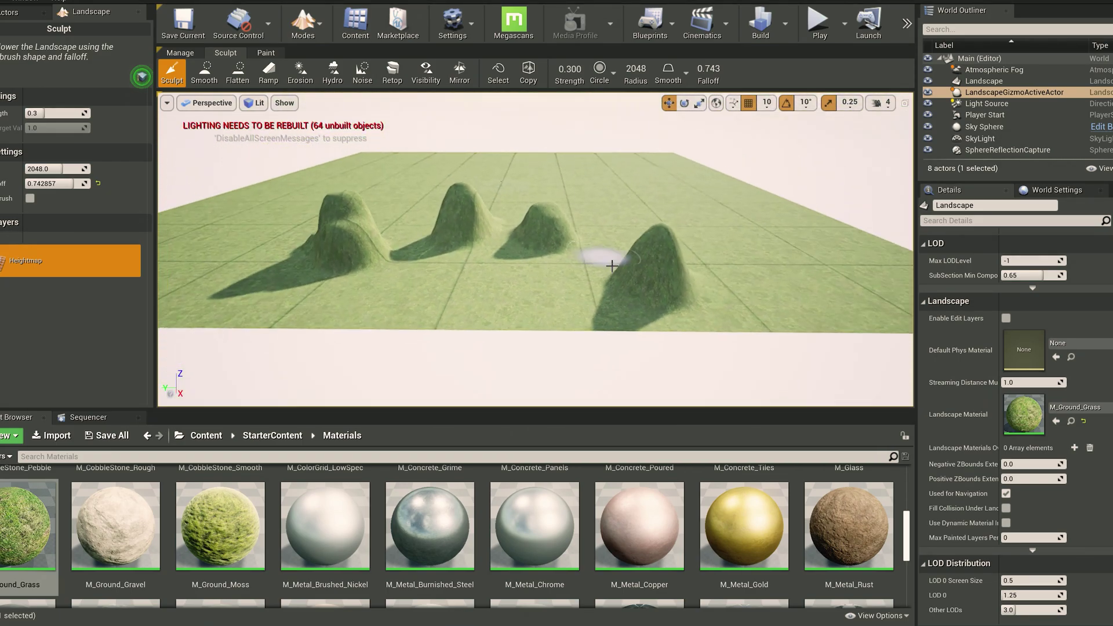
Step: Level the isolated hill near the front edge into flat ground with the Smooth tool at strength 0.3 and brush size 2048
{"action": "left_click", "coordinate": [192, 81]}
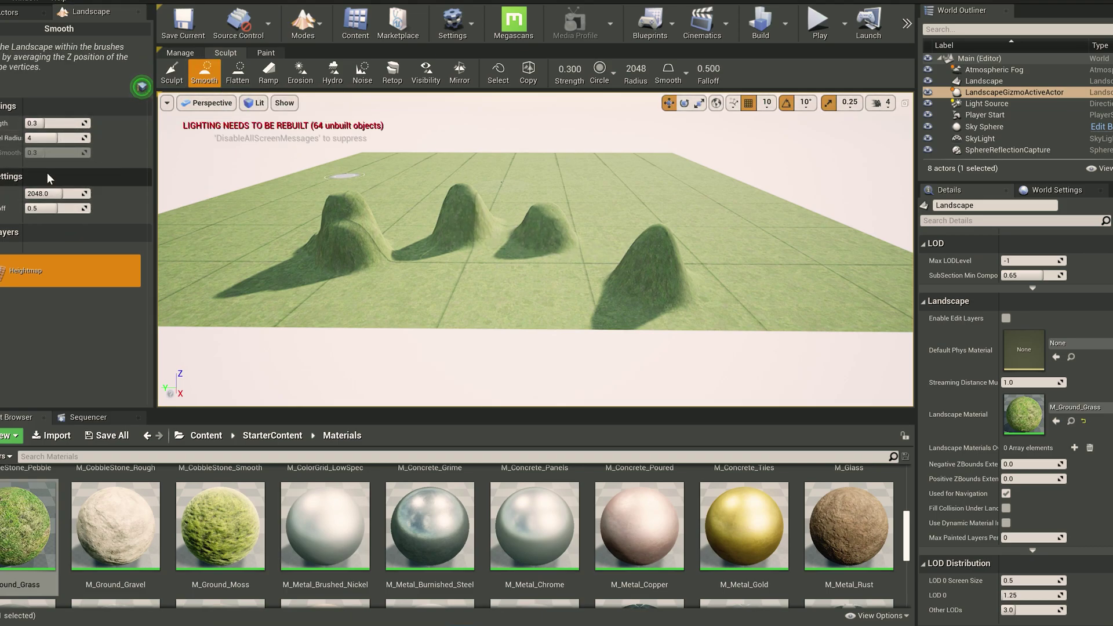
{"action": "right_click_drag", "start_coordinate": [492, 203], "coordinate": [520, 200]}
{"action": "right_click", "coordinate": [490, 194]}
{"action": "left_click", "coordinate": [429, 224]}
{"action": "mouse_move", "coordinate": [579, 261]}
{"action": "left_mouse_down"}
{"action": "mouse_move", "coordinate": [596, 248]}
{"action": "mouse_move", "coordinate": [599, 276]}
{"action": "mouse_move", "coordinate": [641, 290]}
{"action": "mouse_move", "coordinate": [621, 298]}
{"action": "mouse_move", "coordinate": [581, 246]}
{"action": "mouse_move", "coordinate": [572, 315]}
{"action": "mouse_move", "coordinate": [624, 274]}
{"action": "mouse_move", "coordinate": [619, 314]}
{"action": "mouse_move", "coordinate": [592, 287]}
{"action": "mouse_move", "coordinate": [636, 297]}
{"action": "mouse_move", "coordinate": [615, 306]}
{"action": "mouse_move", "coordinate": [690, 286]}
{"action": "mouse_move", "coordinate": [534, 308]}
{"action": "mouse_move", "coordinate": [671, 313]}
{"action": "mouse_move", "coordinate": [616, 274]}
{"action": "left_mouse_up"}
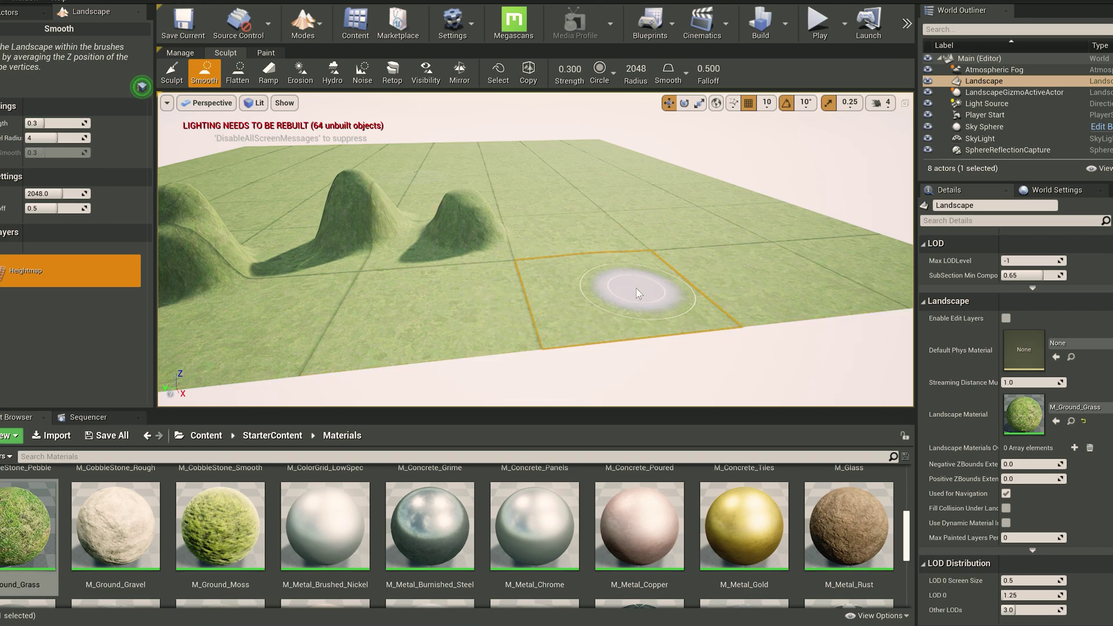
{"action": "key", "text": "w"}
{"action": "right_click_drag", "start_coordinate": [580, 263], "coordinate": [627, 302]}
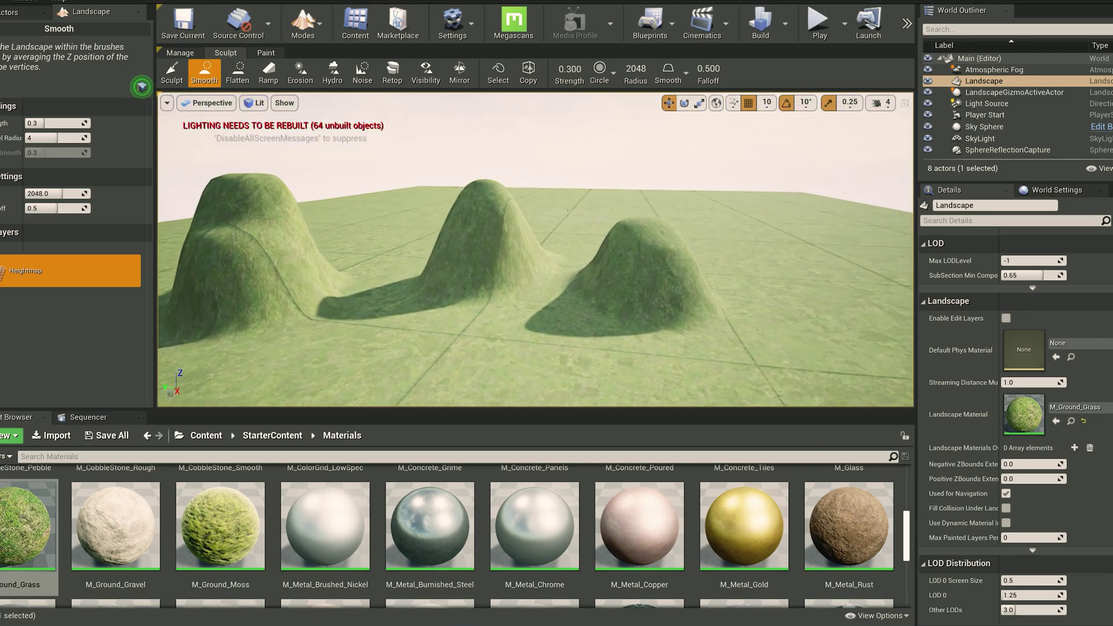
Step: Smooth the double-peaked hill into a single rounded hill
{"action": "key", "text": "w"}
{"action": "mouse_move", "coordinate": [568, 210]}
{"action": "right_mouse_down"}
{"action": "mouse_move", "coordinate": [557, 244]}
{"action": "mouse_move", "coordinate": [539, 169]}
{"action": "right_mouse_up"}
{"action": "key", "text": "s"}
{"action": "left_click_drag", "start_coordinate": [464, 186], "coordinate": [488, 238]}
{"action": "key", "text": "w"}
{"action": "mouse_move", "coordinate": [489, 238]}
{"action": "right_mouse_down"}
{"action": "mouse_move", "coordinate": [571, 223]}
{"action": "mouse_move", "coordinate": [616, 181]}
{"action": "right_mouse_up"}
{"action": "key", "text": "s"}
{"action": "right_click_drag", "start_coordinate": [769, 236], "coordinate": [707, 246]}
{"action": "key", "text": "s"}
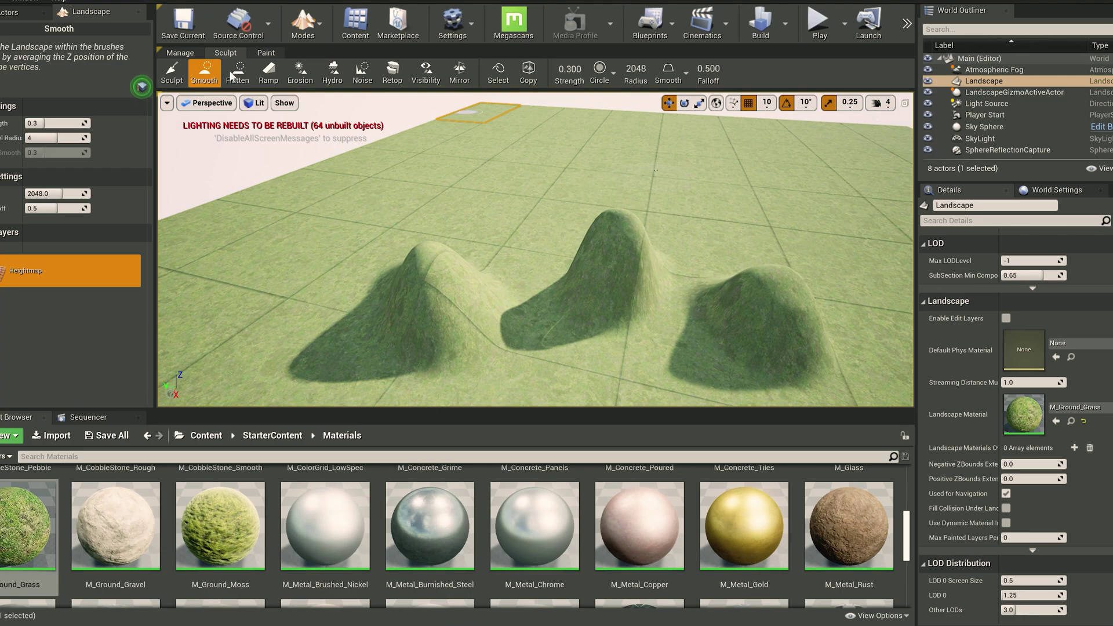
Step: Use the Flatten tool at strength 0.3 to widen the smoothed hill into a large plateau and level the far hill's top
{"action": "left_click", "coordinate": [236, 73]}
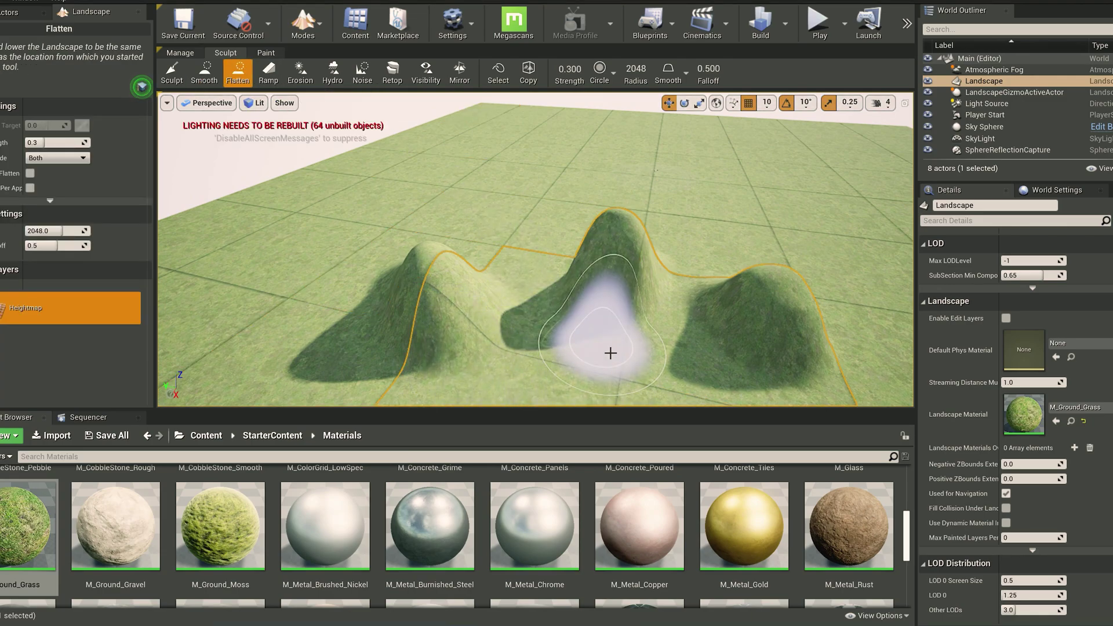
{"action": "mouse_move", "coordinate": [439, 272]}
{"action": "left_mouse_down"}
{"action": "mouse_move", "coordinate": [447, 298]}
{"action": "mouse_move", "coordinate": [467, 285]}
{"action": "mouse_move", "coordinate": [454, 266]}
{"action": "left_mouse_up"}
{"action": "right_click_drag", "start_coordinate": [628, 322], "coordinate": [633, 327]}
{"action": "key", "text": "s"}
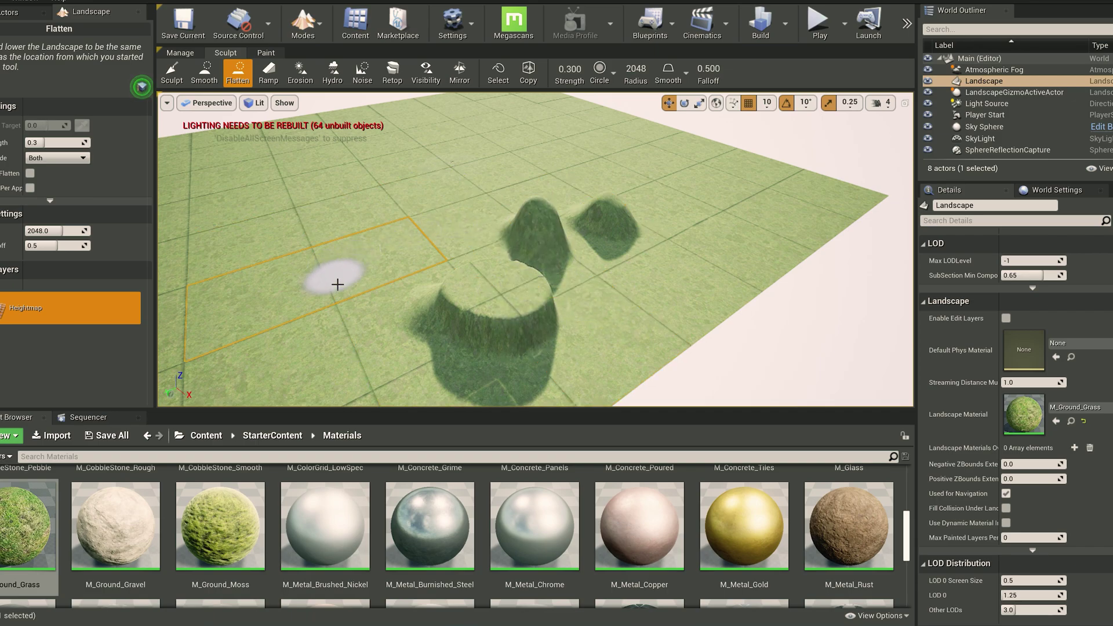
{"action": "mouse_move", "coordinate": [488, 295]}
{"action": "left_mouse_down"}
{"action": "mouse_move", "coordinate": [464, 318]}
{"action": "mouse_move", "coordinate": [540, 323]}
{"action": "mouse_move", "coordinate": [533, 288]}
{"action": "left_mouse_up"}
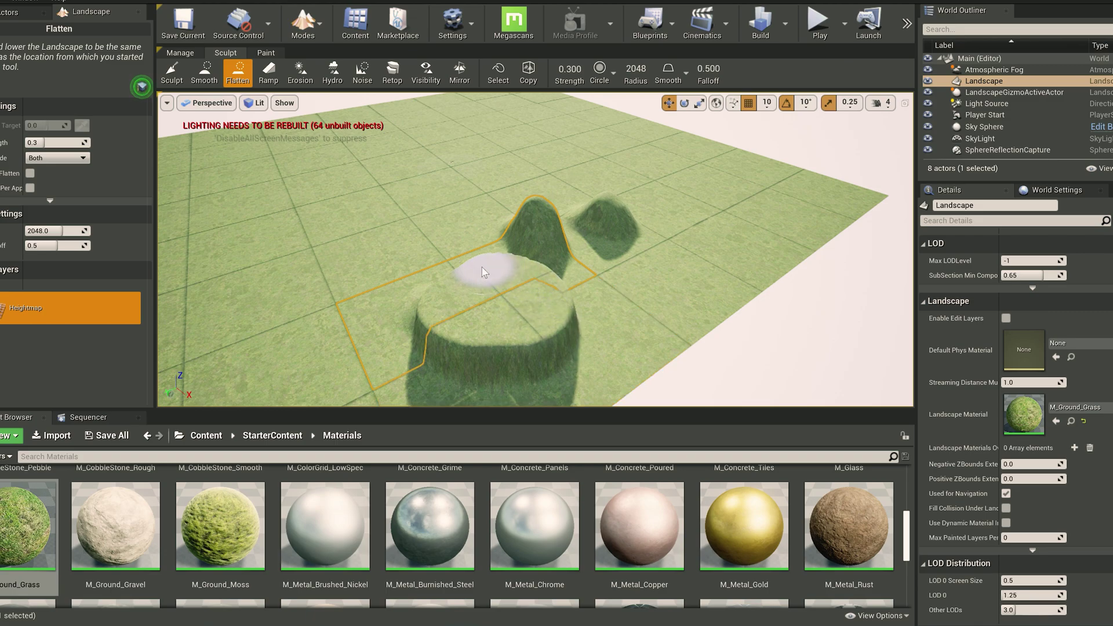
{"action": "mouse_move", "coordinate": [446, 294]}
{"action": "left_mouse_down"}
{"action": "mouse_move", "coordinate": [443, 325]}
{"action": "mouse_move", "coordinate": [529, 338]}
{"action": "mouse_move", "coordinate": [465, 293]}
{"action": "mouse_move", "coordinate": [522, 298]}
{"action": "left_mouse_up"}
{"action": "mouse_move", "coordinate": [571, 235]}
{"action": "left_mouse_down"}
{"action": "mouse_move", "coordinate": [603, 228]}
{"action": "mouse_move", "coordinate": [616, 207]}
{"action": "left_mouse_up"}
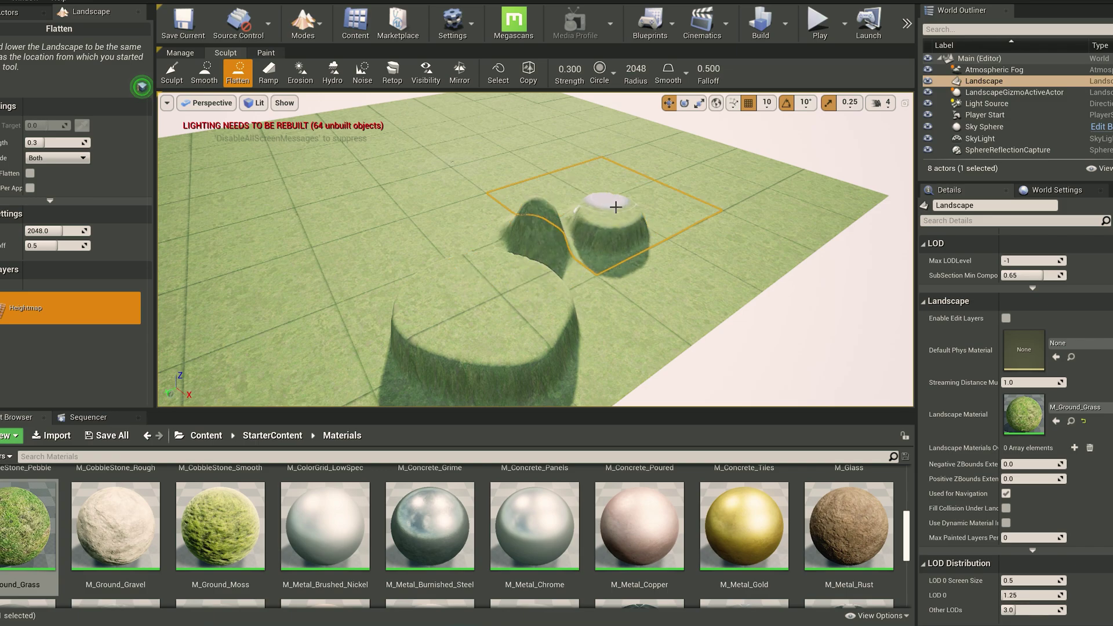
Step: Place two ramp points on the open ground, the far one raised, and add a ramp with width 2000 and falloff 0.4
{"action": "left_click", "coordinate": [269, 72]}
{"action": "right_click_drag", "start_coordinate": [373, 218], "coordinate": [406, 243]}
{"action": "right_click_drag", "start_coordinate": [475, 261], "coordinate": [524, 200]}
{"action": "key", "text": "w"}
{"action": "left_click", "coordinate": [475, 261]}
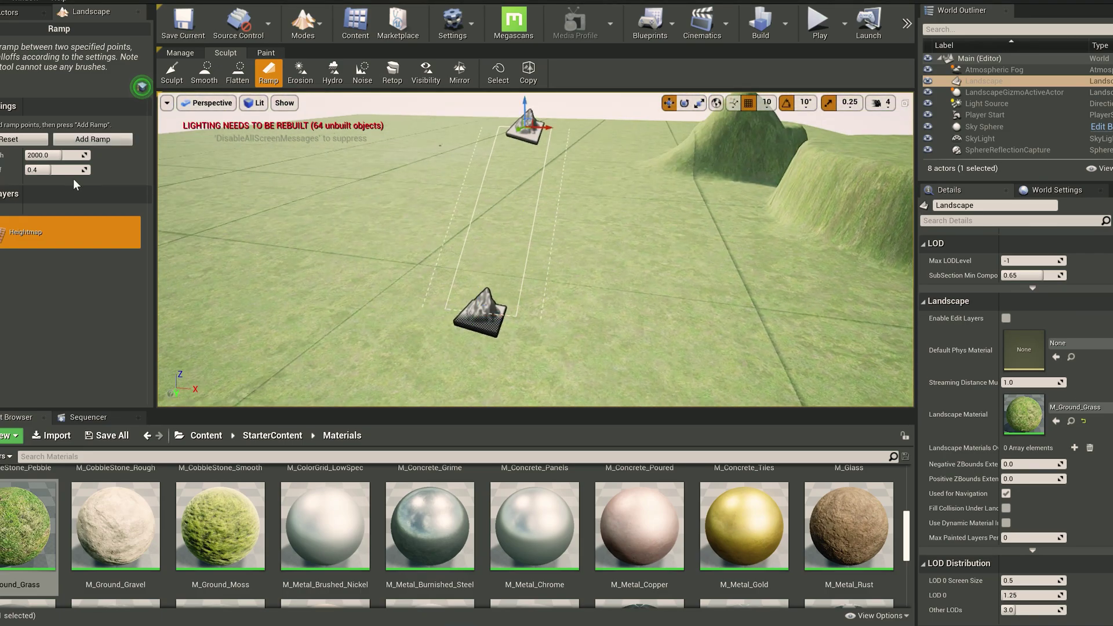
{"action": "left_click", "coordinate": [93, 140]}
Step: Rebuild the ramp with a width of about 2960 and a side falloff of about 0.72
{"action": "right_click_drag", "start_coordinate": [455, 231], "coordinate": [594, 253]}
{"action": "left_click_drag", "start_coordinate": [55, 155], "coordinate": [65, 154]}
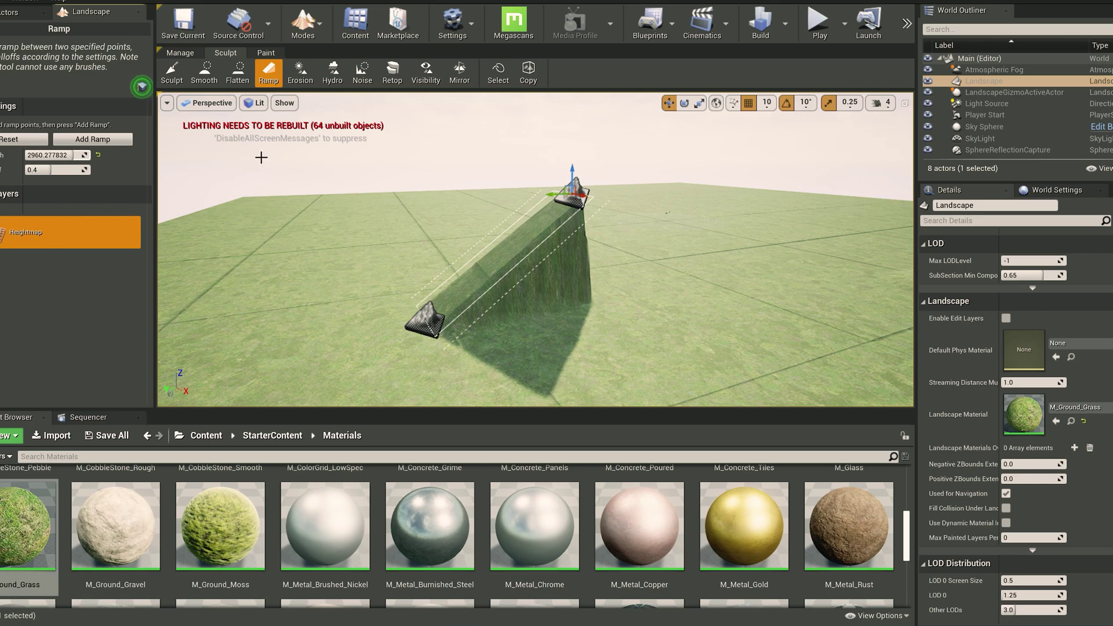
{"action": "left_click", "coordinate": [116, 142]}
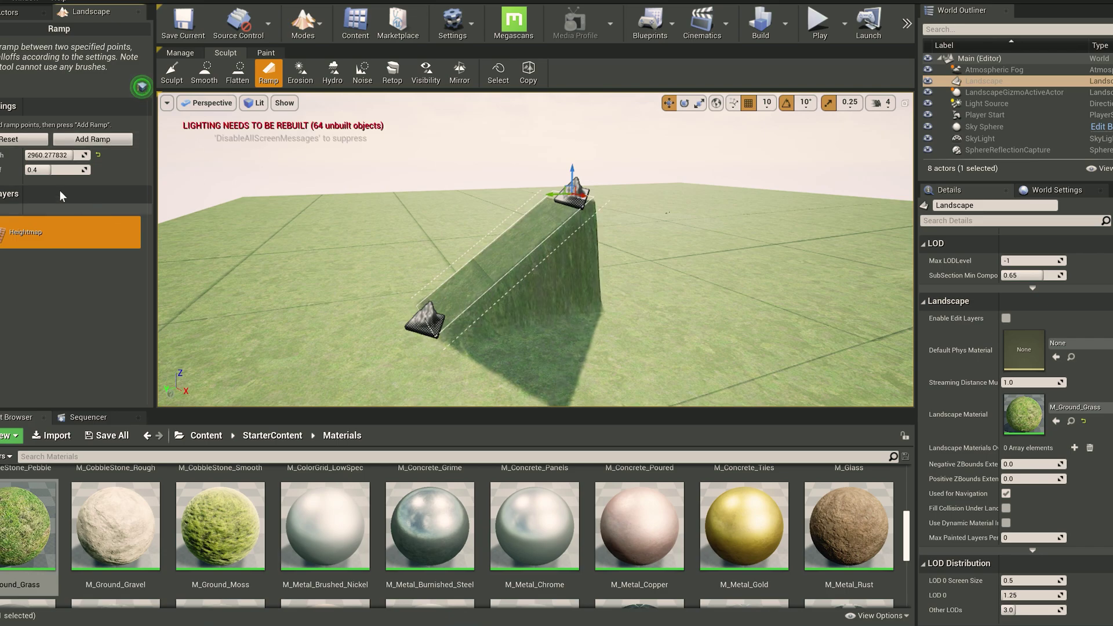
{"action": "right_click_drag", "start_coordinate": [452, 231], "coordinate": [545, 239]}
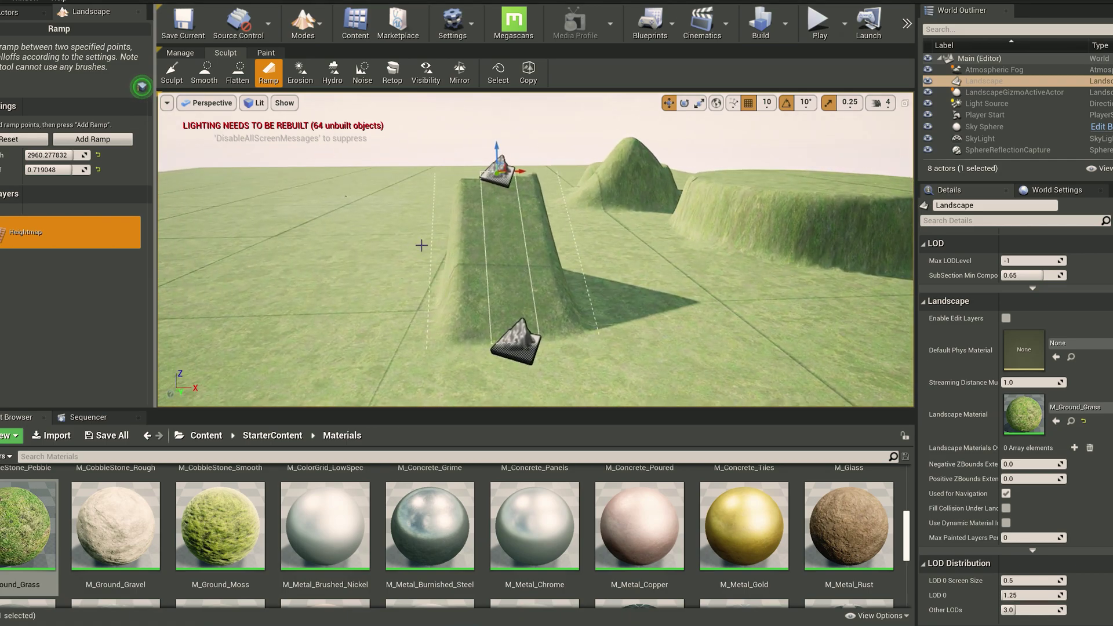
Step: Clear the ramp points and restore the Ramp tool's default width of 2000 and falloff of 0.4
{"action": "left_click", "coordinate": [15, 141]}
{"action": "right_click_drag", "start_coordinate": [457, 199], "coordinate": [471, 227]}
{"action": "key", "text": "s"}
{"action": "right_click_drag", "start_coordinate": [652, 290], "coordinate": [626, 259]}
{"action": "key", "text": "d"}
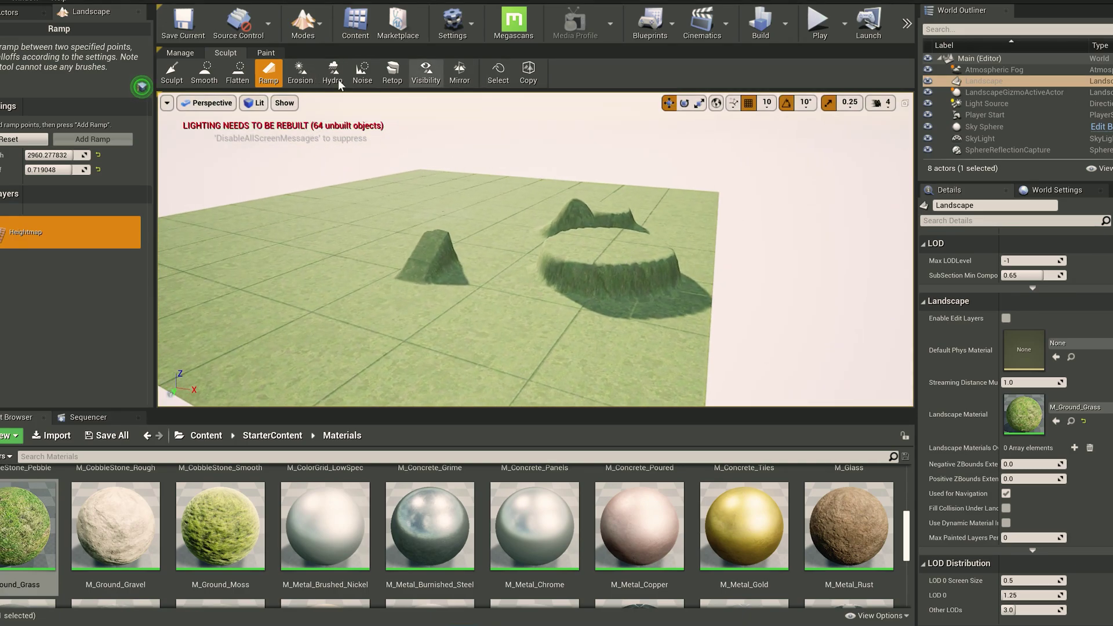
{"action": "left_click", "coordinate": [98, 155]}
{"action": "left_click", "coordinate": [98, 169]}
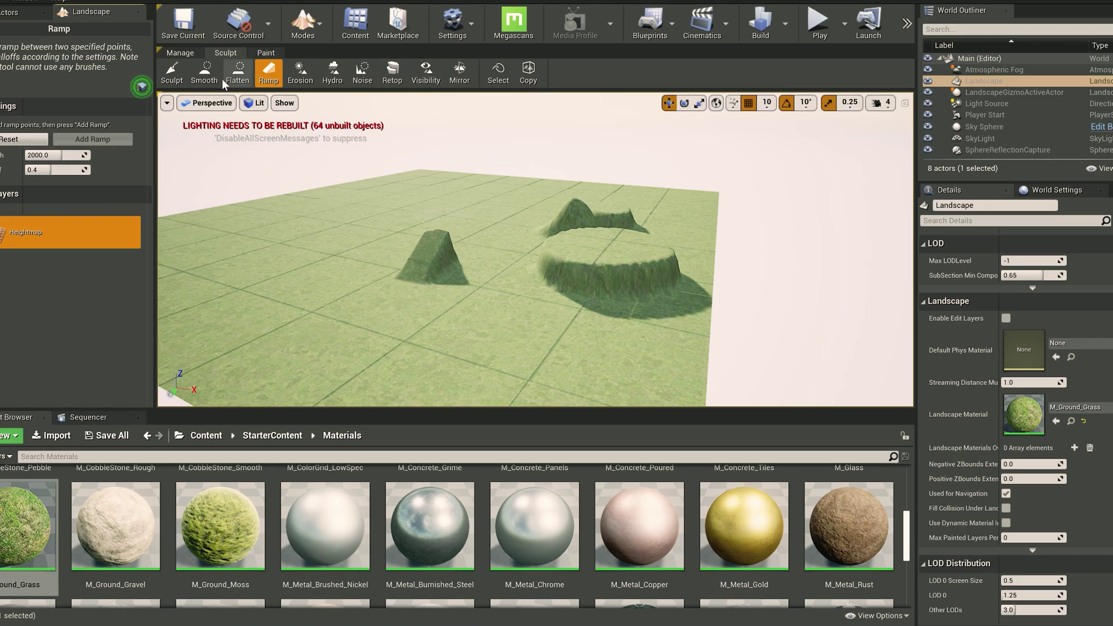
Step: Look over the landscape's Paint tools and its Manage tools
{"action": "left_click", "coordinate": [271, 54]}
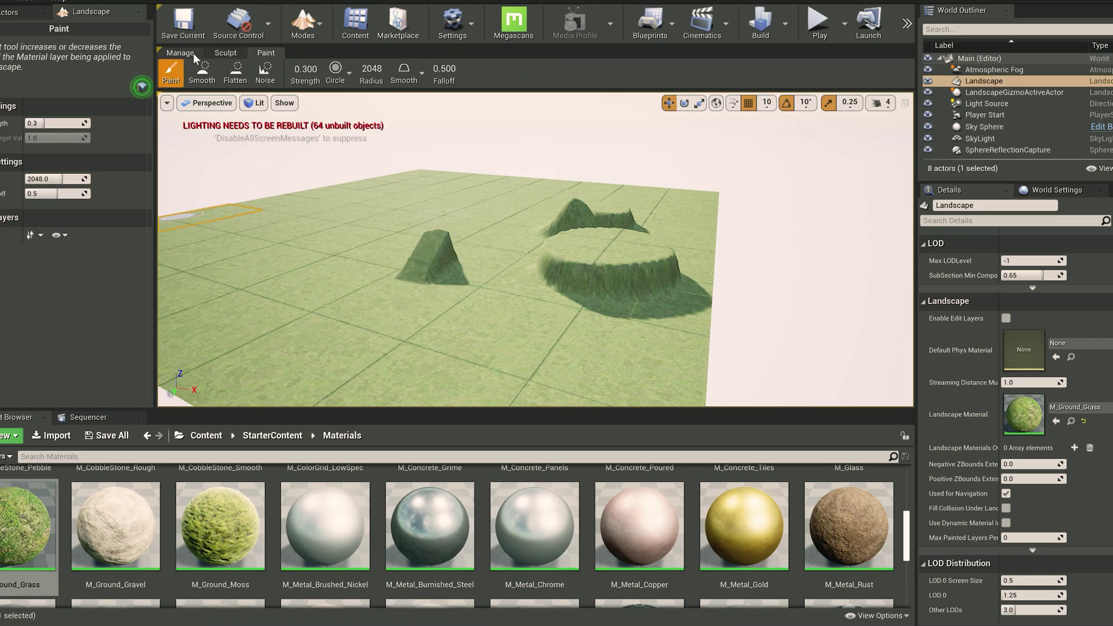
{"action": "left_click", "coordinate": [193, 53]}
{"action": "key", "text": "w"}
{"action": "right_click_drag", "start_coordinate": [499, 285], "coordinate": [498, 325]}
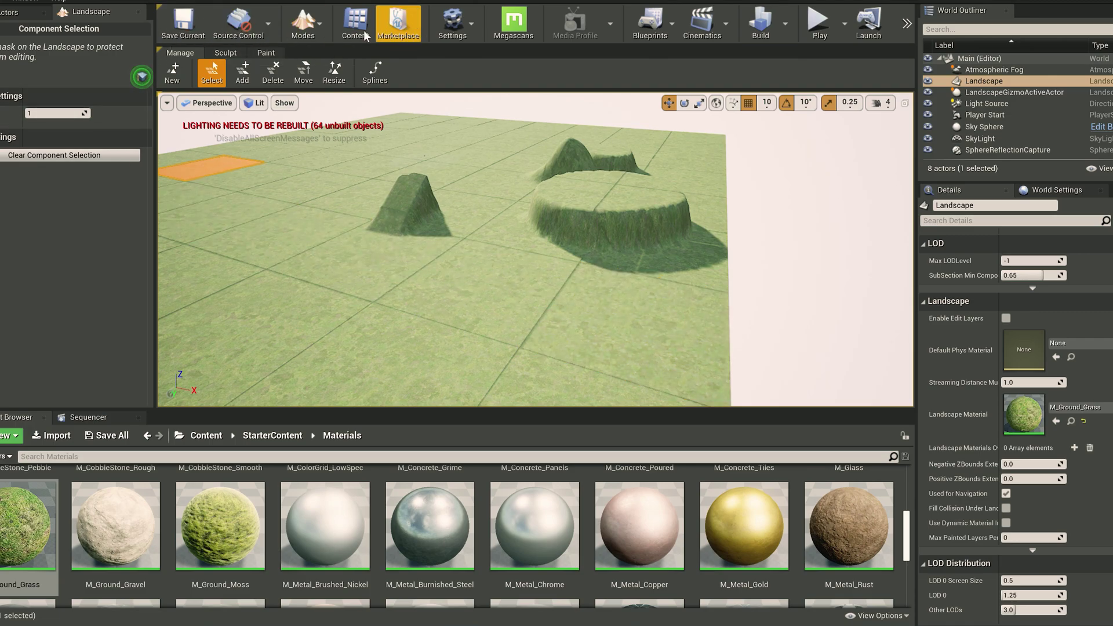
Step: Return to Select mode and delete the sculpted landscape
{"action": "left_click", "coordinate": [302, 29]}
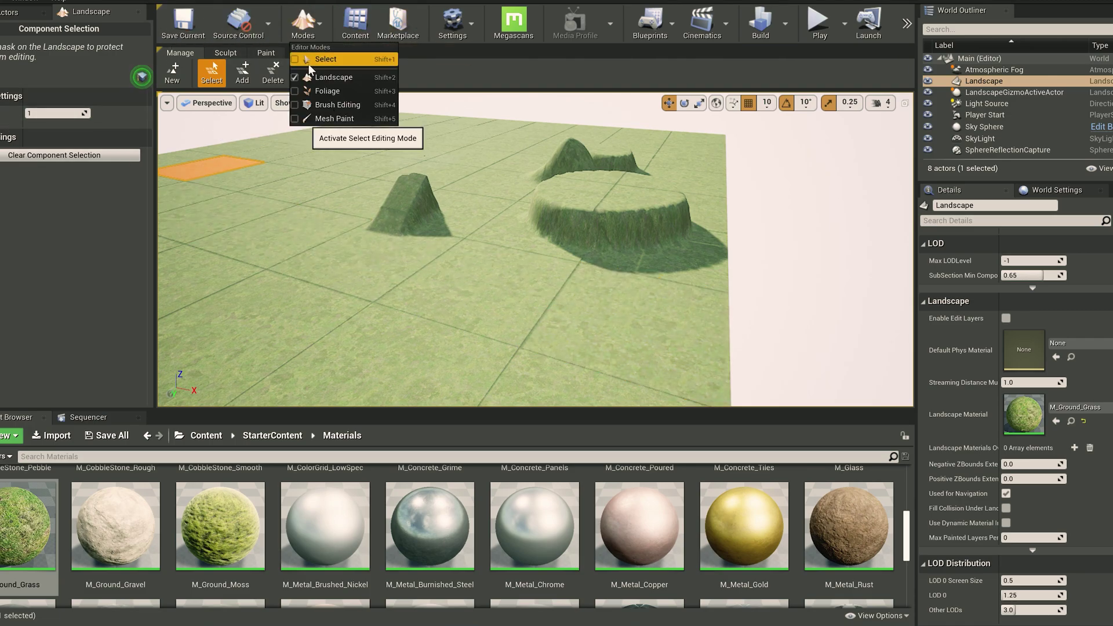
{"action": "left_click", "coordinate": [309, 60]}
{"action": "right_click_drag", "start_coordinate": [589, 176], "coordinate": [524, 263]}
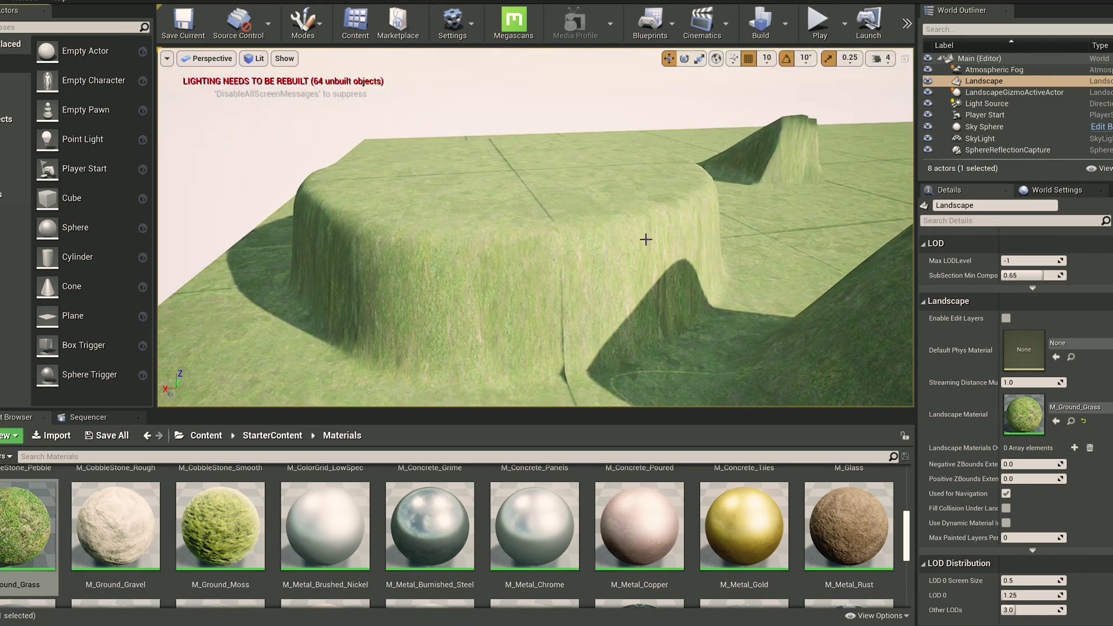
{"action": "right_click_drag", "start_coordinate": [510, 250], "coordinate": [597, 249]}
{"action": "mouse_move", "coordinate": [754, 255]}
{"action": "right_mouse_down"}
{"action": "mouse_move", "coordinate": [721, 259]}
{"action": "mouse_move", "coordinate": [716, 279]}
{"action": "mouse_move", "coordinate": [769, 252]}
{"action": "right_mouse_up"}
{"action": "right_click_drag", "start_coordinate": [545, 202], "coordinate": [569, 202]}
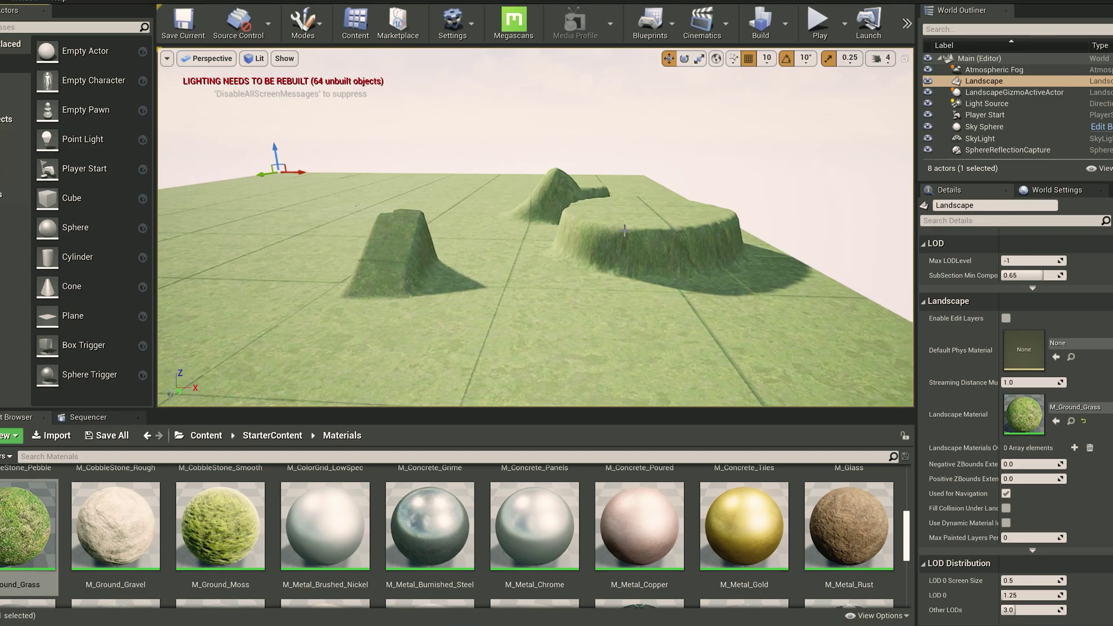
{"action": "mouse_move", "coordinate": [550, 322]}
{"action": "right_mouse_down"}
{"action": "mouse_move", "coordinate": [480, 343]}
{"action": "mouse_move", "coordinate": [526, 317]}
{"action": "mouse_move", "coordinate": [446, 303]}
{"action": "mouse_move", "coordinate": [432, 351]}
{"action": "mouse_move", "coordinate": [422, 331]}
{"action": "mouse_move", "coordinate": [558, 311]}
{"action": "right_mouse_up"}
{"action": "key", "text": "s"}
{"action": "key", "text": "d"}
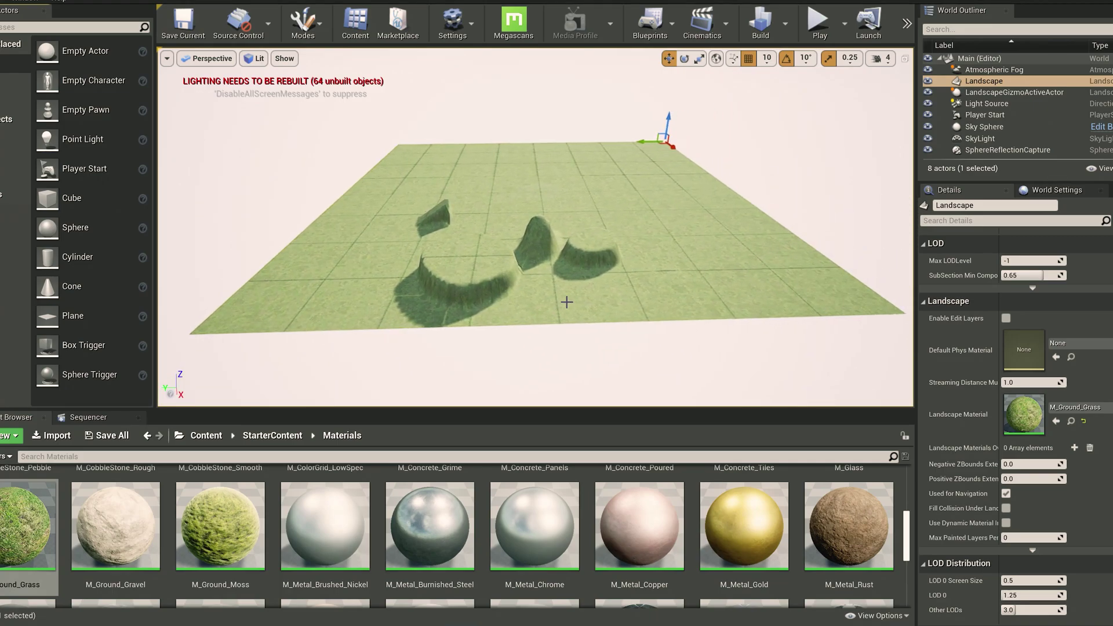
{"action": "left_click", "coordinate": [566, 302]}
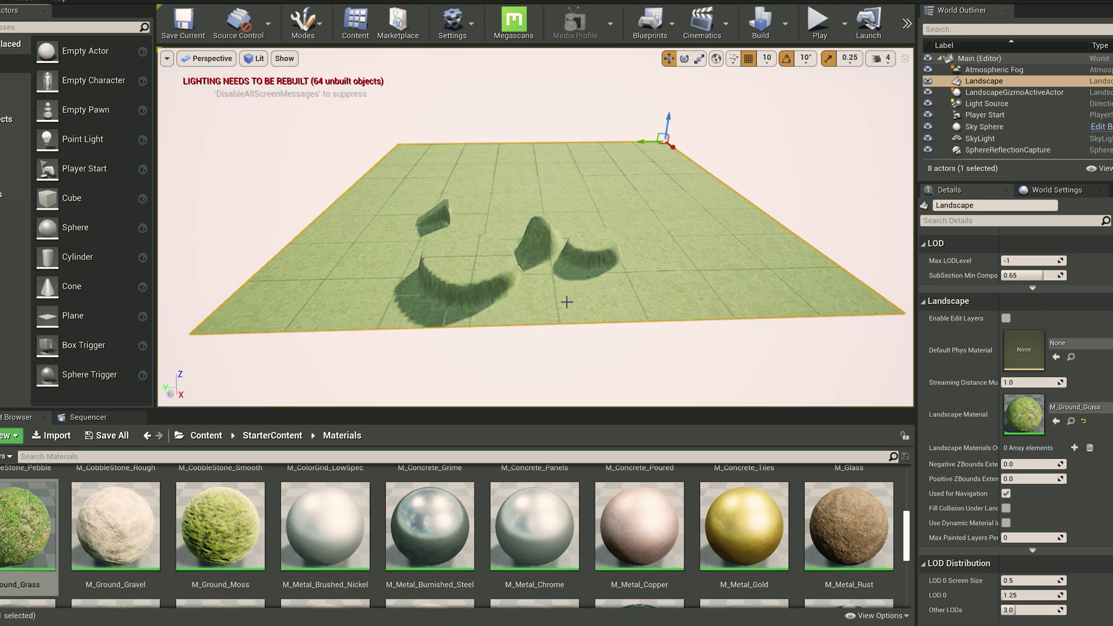
{"action": "key", "text": "Delete"}
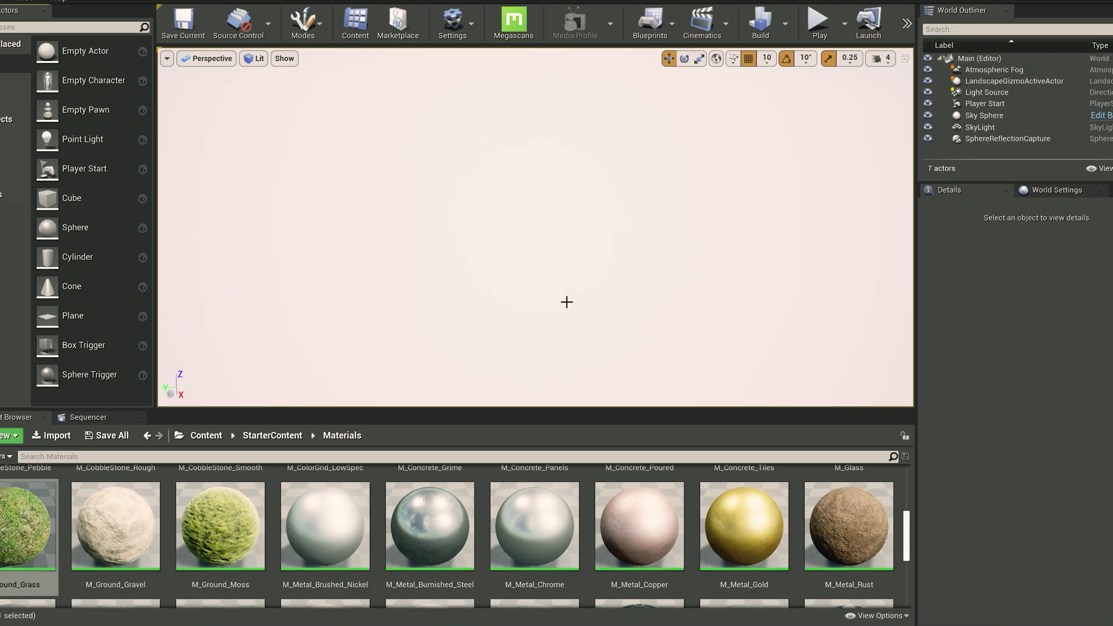
Step: Start a new landscape in Landscape mode and choose to import it from a file
{"action": "left_click", "coordinate": [310, 26]}
{"action": "left_click", "coordinate": [324, 76]}
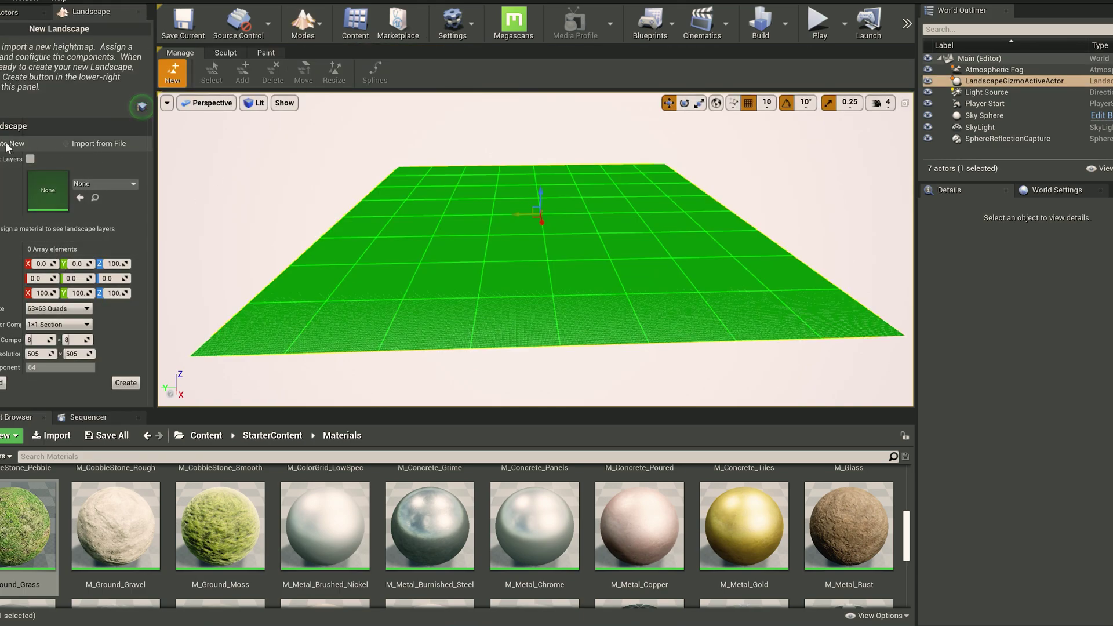
{"action": "left_click", "coordinate": [93, 145]}
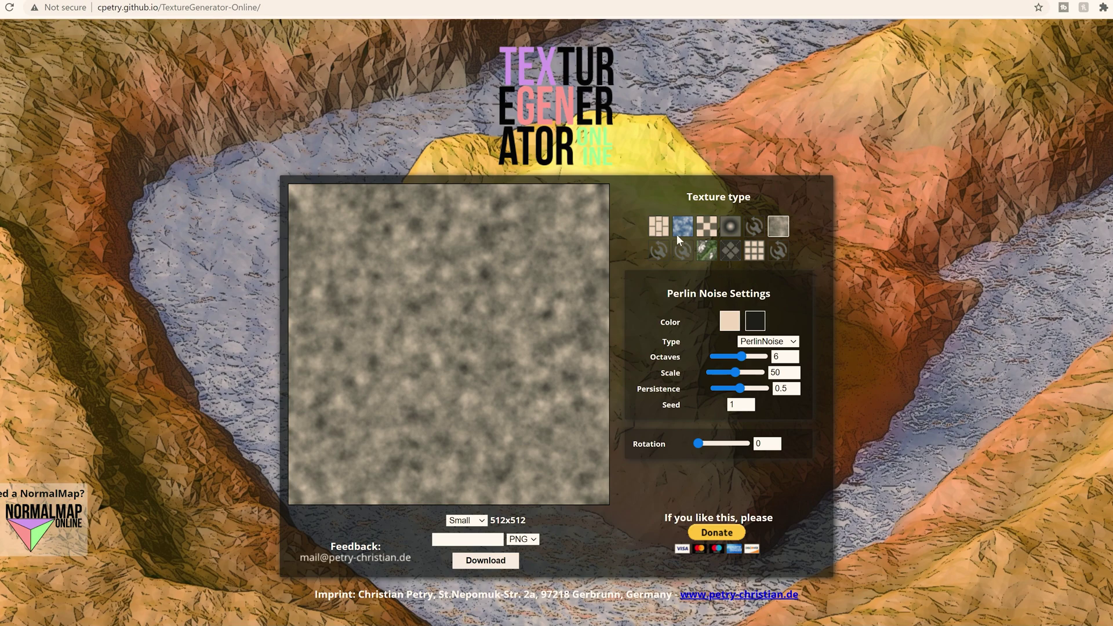
Step: Switch to the TextureGenerator Online page and produce a grayscale Terrain texture with Shadow and Colored turned off
{"action": "left_click", "coordinate": [708, 250]}
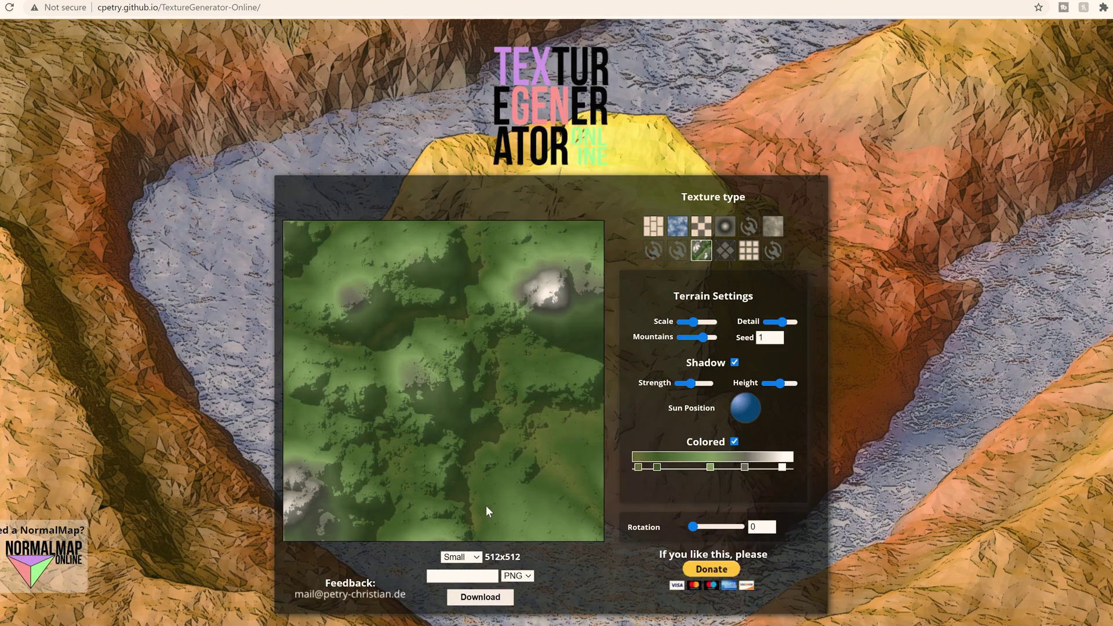
{"action": "left_click", "coordinate": [734, 443]}
{"action": "left_click", "coordinate": [740, 363]}
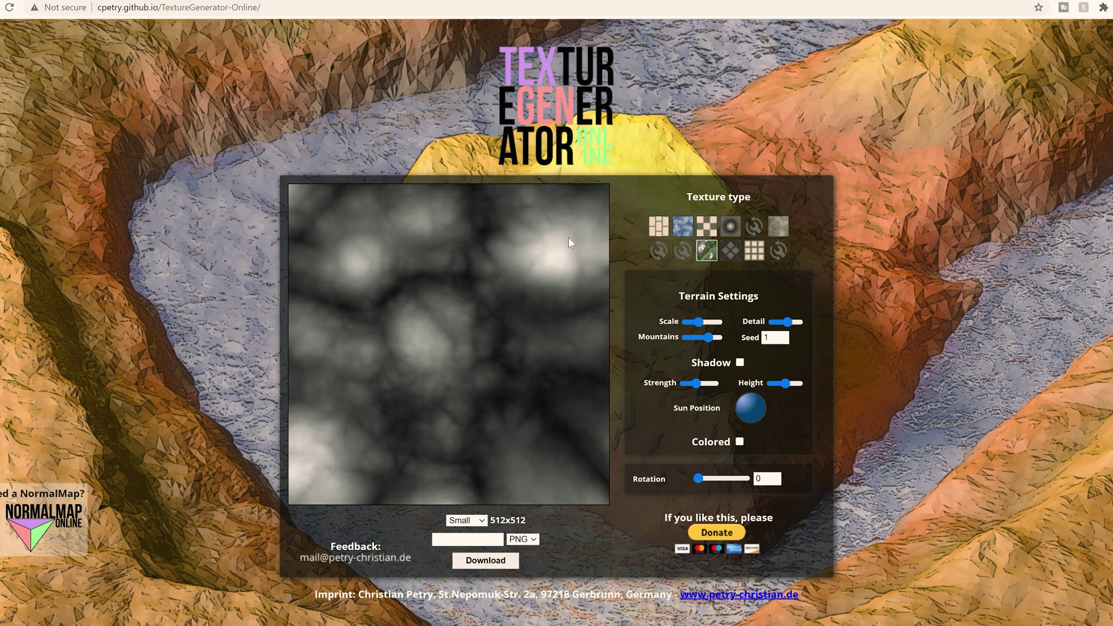
{"action": "left_click", "coordinate": [740, 443]}
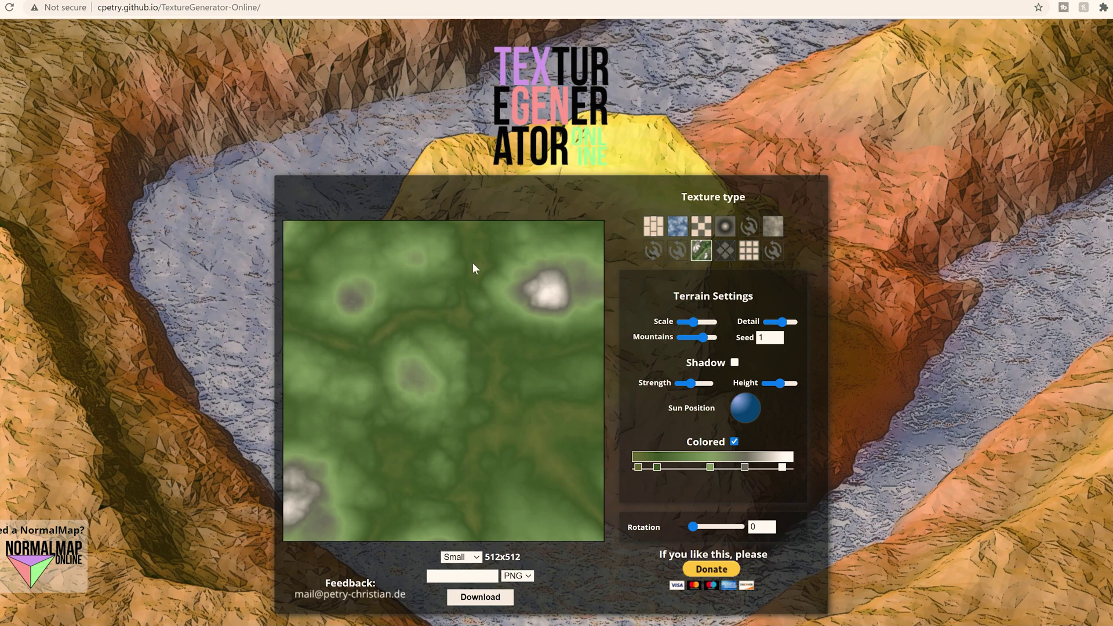
{"action": "left_click", "coordinate": [734, 442]}
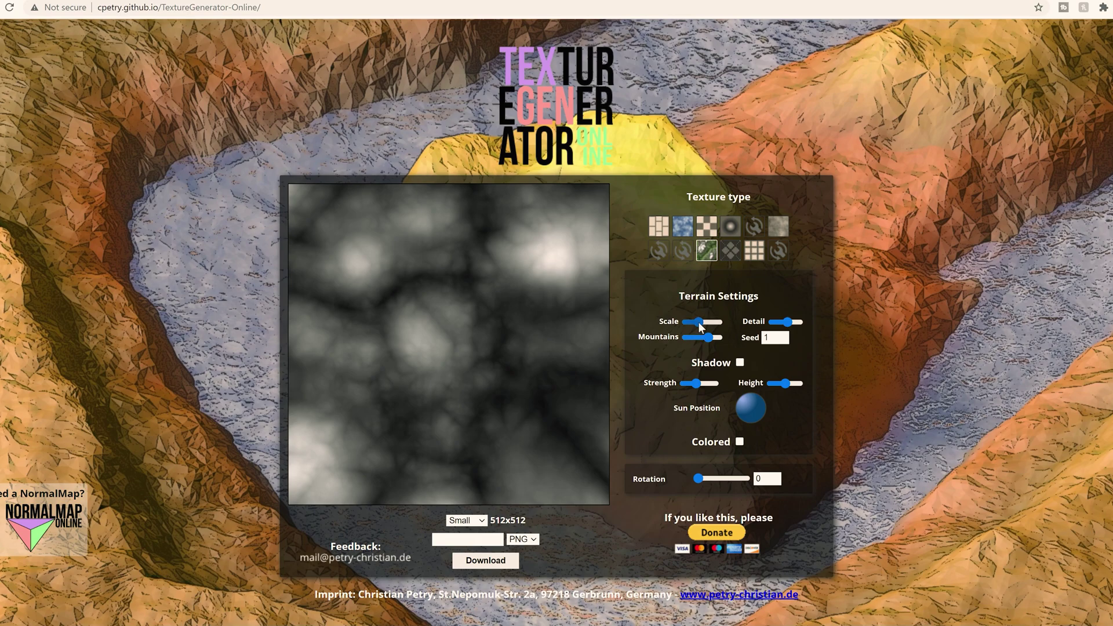
Step: Set the terrain seed to 450 and increase the terrain's detail and scale
{"action": "double_click", "coordinate": [773, 338]}
{"action": "type", "text": "450"}
{"action": "left_click", "coordinate": [788, 350]}
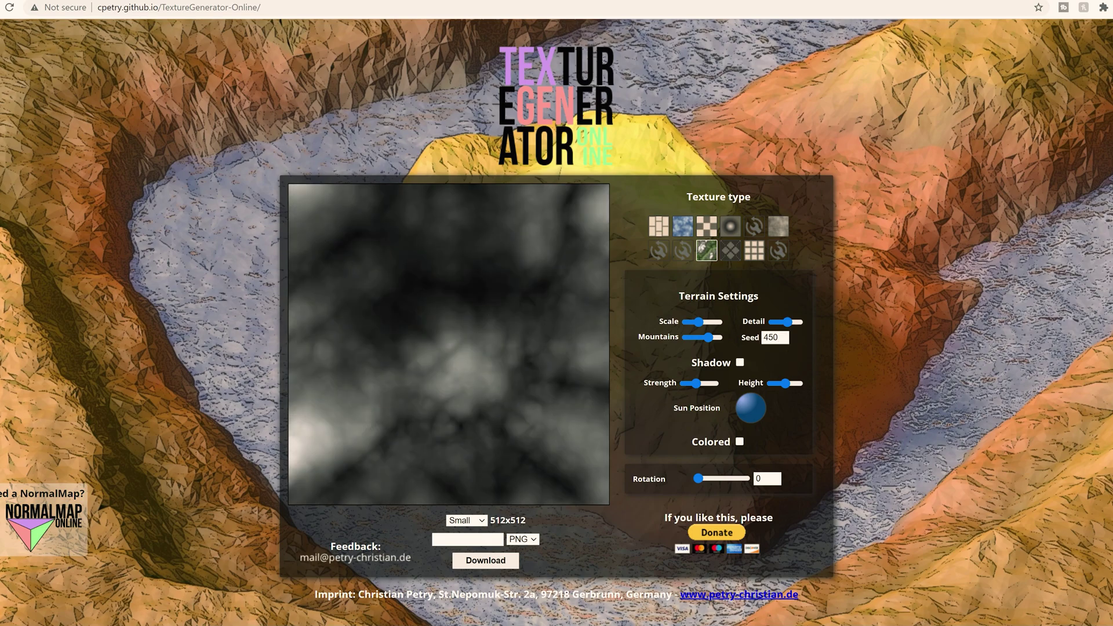
{"action": "left_click", "coordinate": [795, 322]}
{"action": "left_click_drag", "start_coordinate": [801, 323], "coordinate": [792, 323]}
{"action": "left_click_drag", "start_coordinate": [699, 322], "coordinate": [713, 321]}
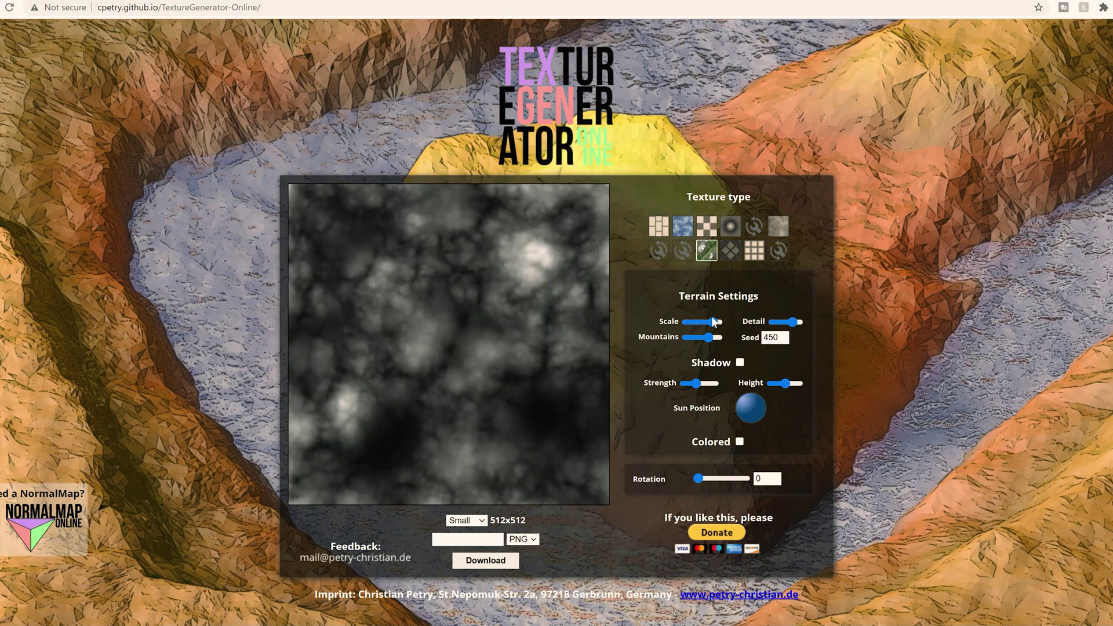
Step: Raise the shadow strength slightly and reduce the terrain's Mountains setting to about mid-range
{"action": "left_click_drag", "start_coordinate": [697, 383], "coordinate": [701, 384]}
{"action": "left_click_drag", "start_coordinate": [708, 338], "coordinate": [781, 354]}
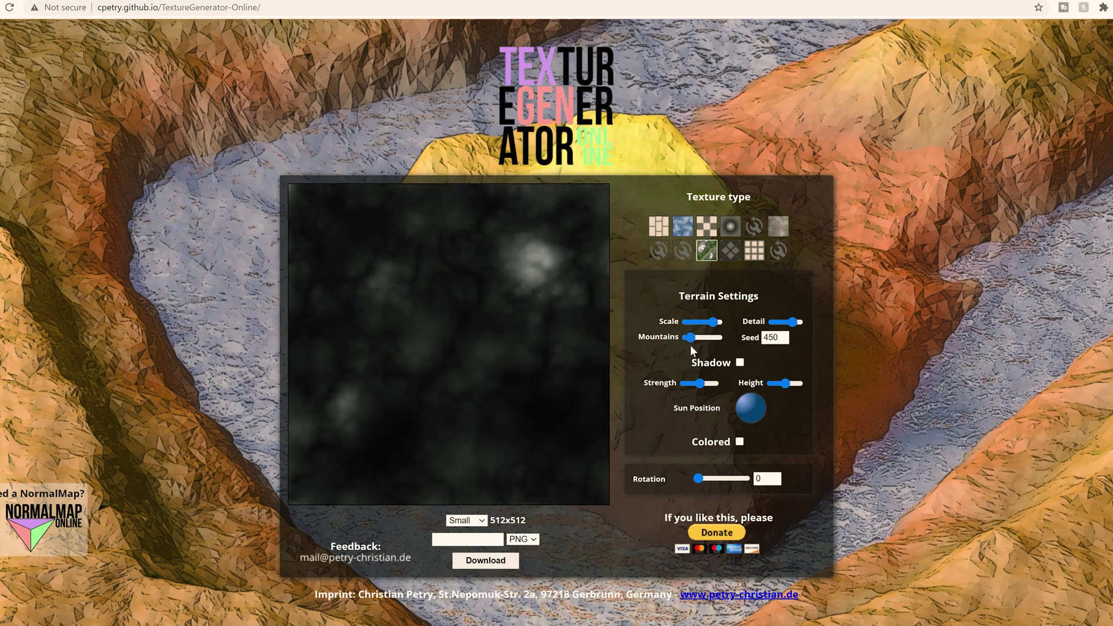
{"action": "left_click_drag", "start_coordinate": [689, 337], "coordinate": [702, 337]}
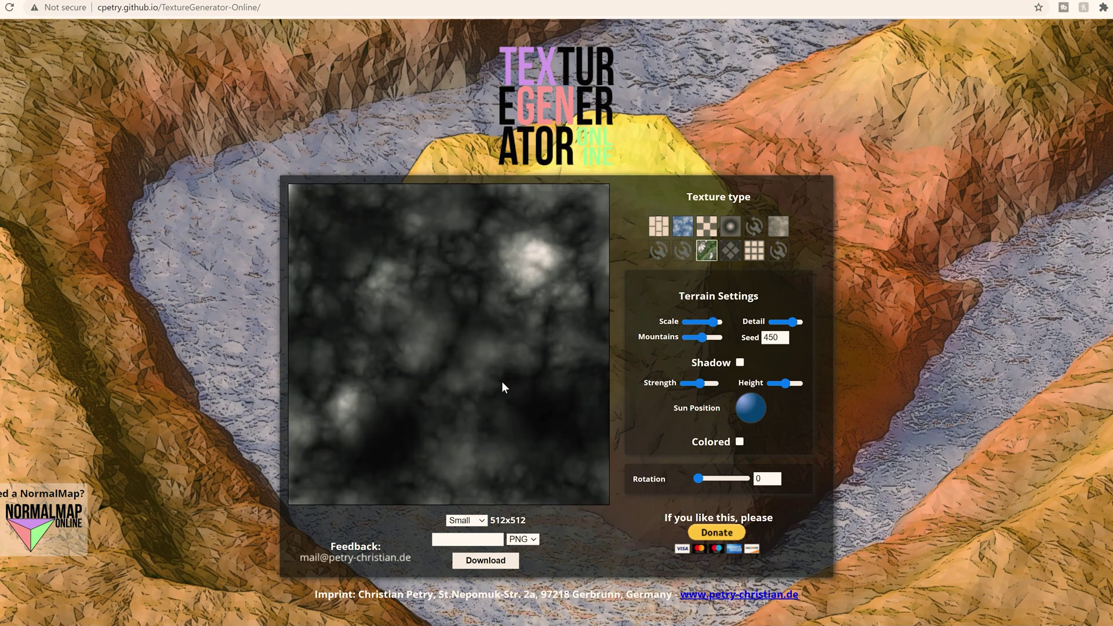
Step: Set the terrain seed to 4 in the Terrain Settings
{"action": "double_click", "coordinate": [782, 341]}
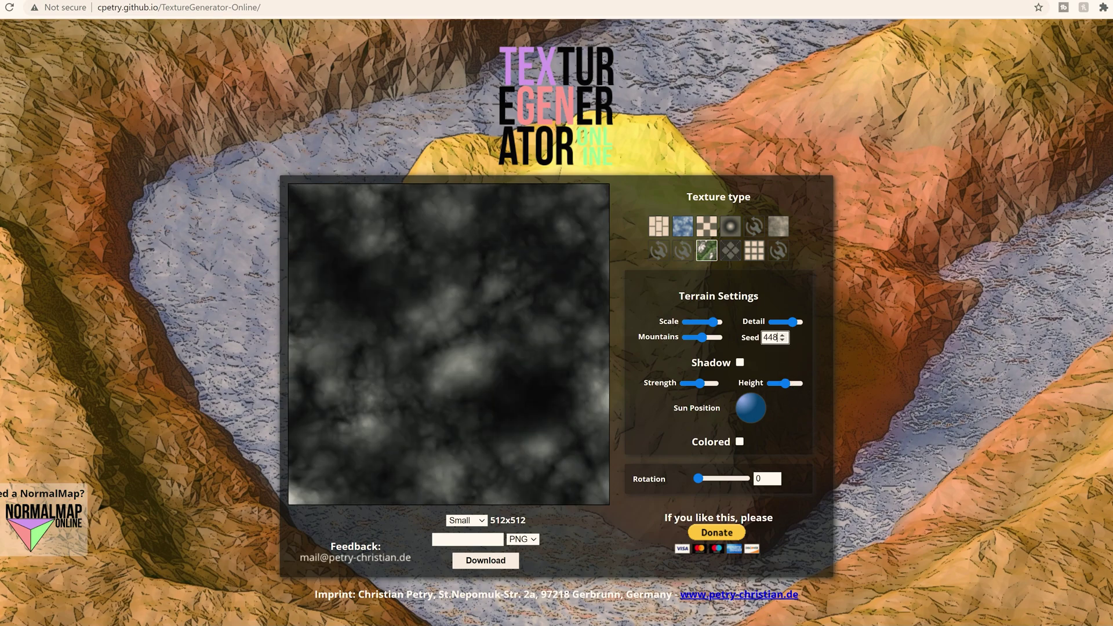
{"action": "left_click_drag", "start_coordinate": [768, 337], "coordinate": [810, 347]}
{"action": "key", "text": "BackSpace"}
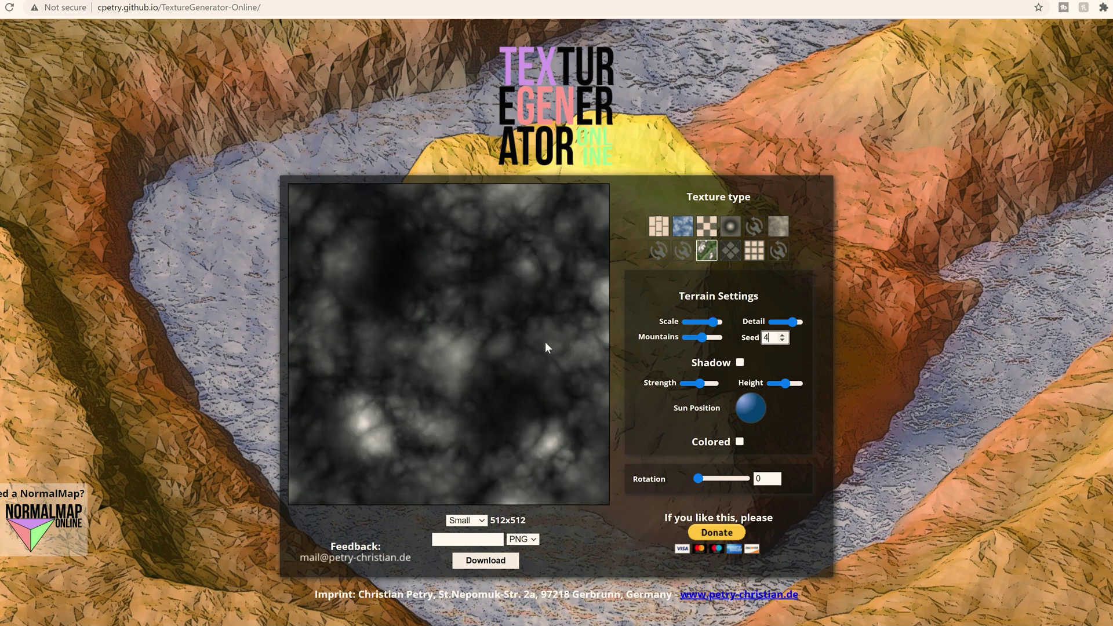
{"action": "left_click", "coordinate": [653, 422]}
Step: Keep the Small 512x512 size and download the terrain texture to the Desktop as texture.png
{"action": "left_click", "coordinate": [485, 522]}
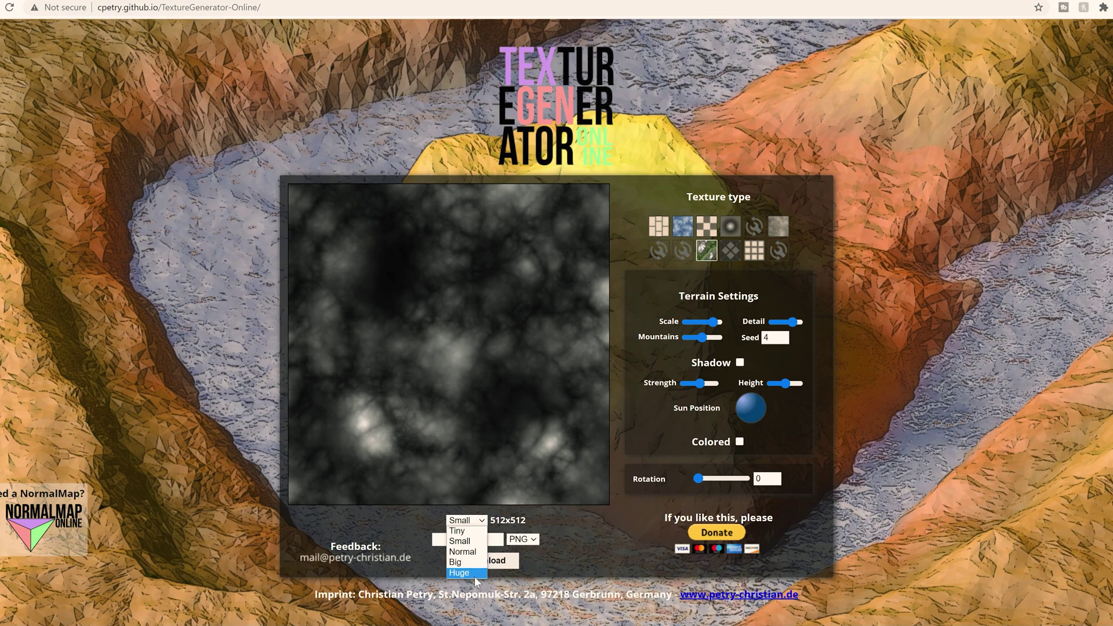
{"action": "left_click", "coordinate": [483, 542]}
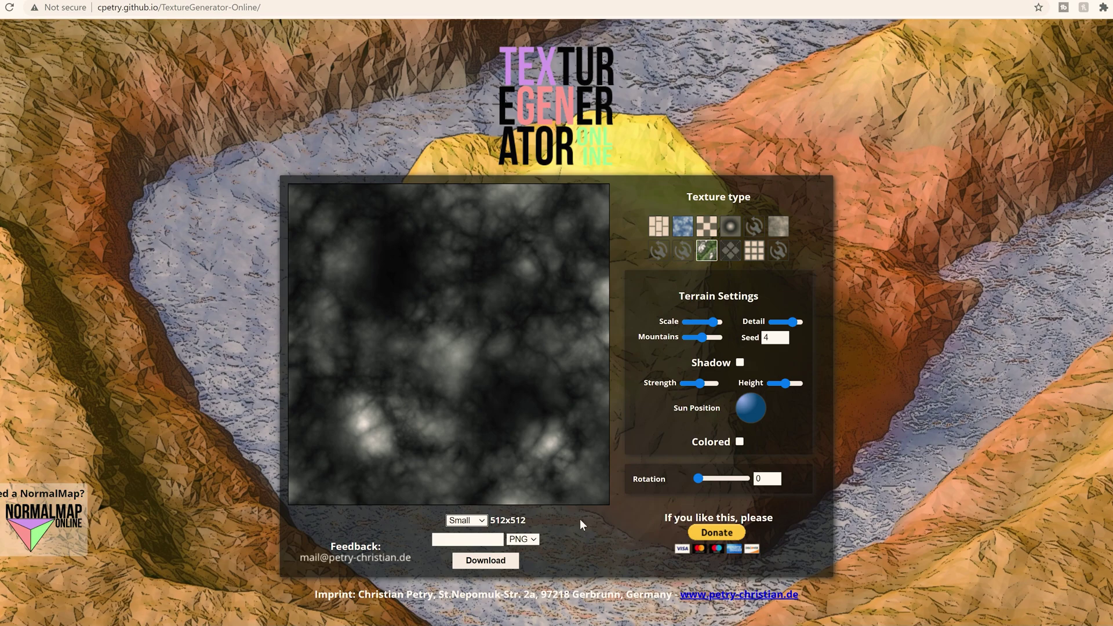
{"action": "left_click", "coordinate": [510, 562]}
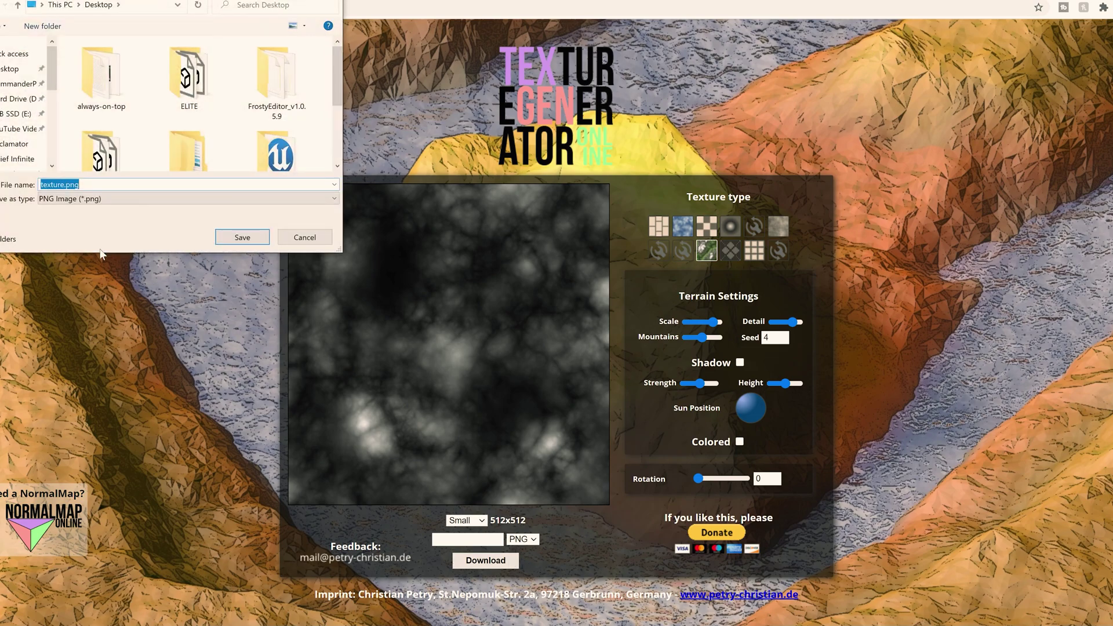
{"action": "scroll", "coordinate": [132, 119], "scroll_direction": "down", "scroll_amount": 2}
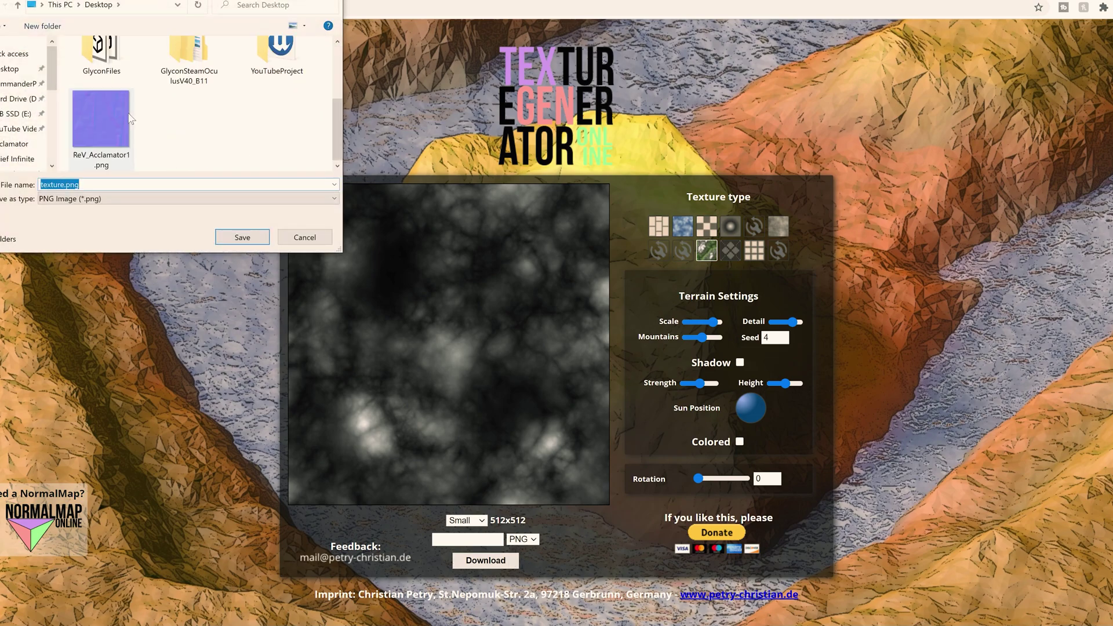
{"action": "left_click", "coordinate": [243, 237]}
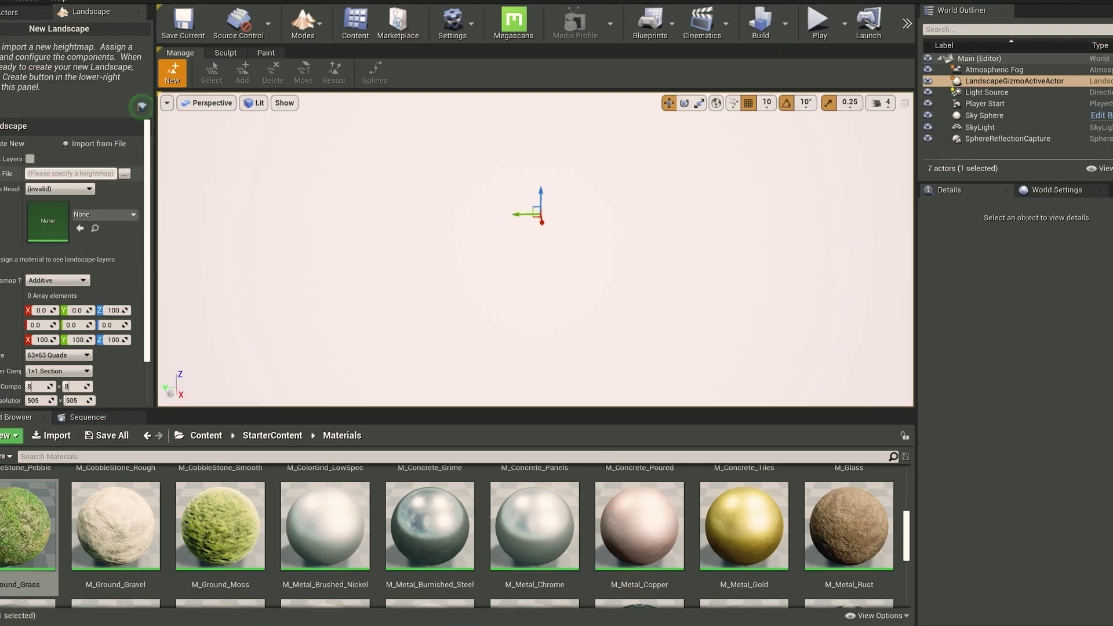
Step: Switch to Unreal Editor and load the downloaded texture.png from the Desktop as the new landscape's heightmap file
{"action": "left_click", "coordinate": [125, 173]}
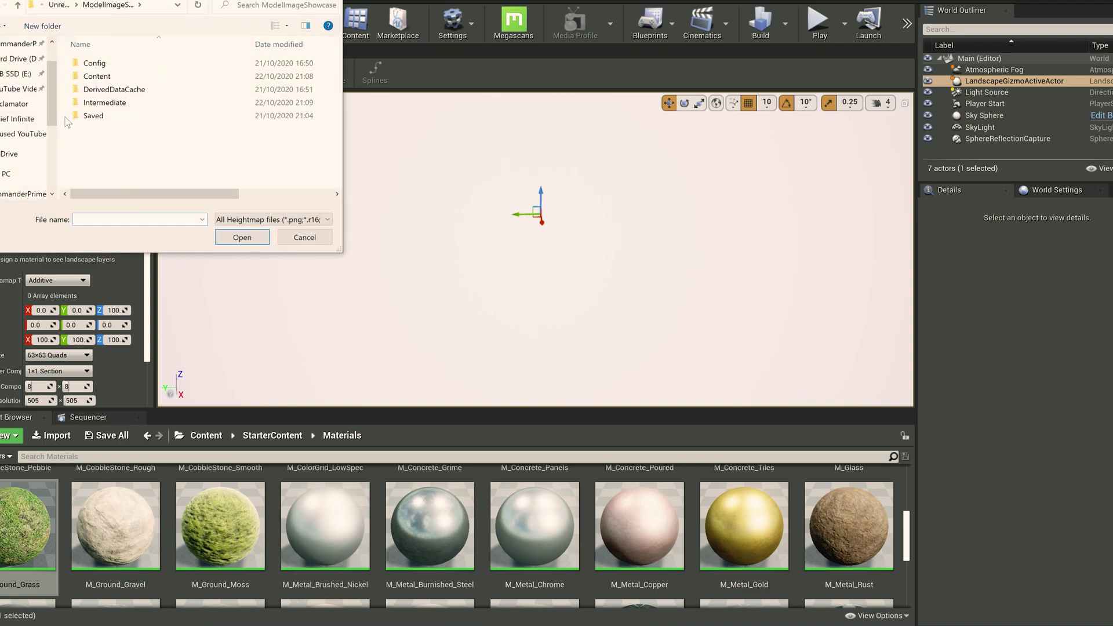
{"action": "scroll", "coordinate": [17, 87], "scroll_direction": "up", "scroll_amount": 1}
{"action": "left_click", "coordinate": [10, 69]}
{"action": "scroll", "coordinate": [191, 145], "scroll_direction": "down", "scroll_amount": 2}
{"action": "double_click", "coordinate": [191, 152]}
Step: Set the new landscape's Z scale to 35 to lower the height of its peaks
{"action": "right_click_drag", "start_coordinate": [573, 232], "coordinate": [560, 255]}
{"action": "right_click_drag", "start_coordinate": [562, 315], "coordinate": [319, 316]}
{"action": "key", "text": "d"}
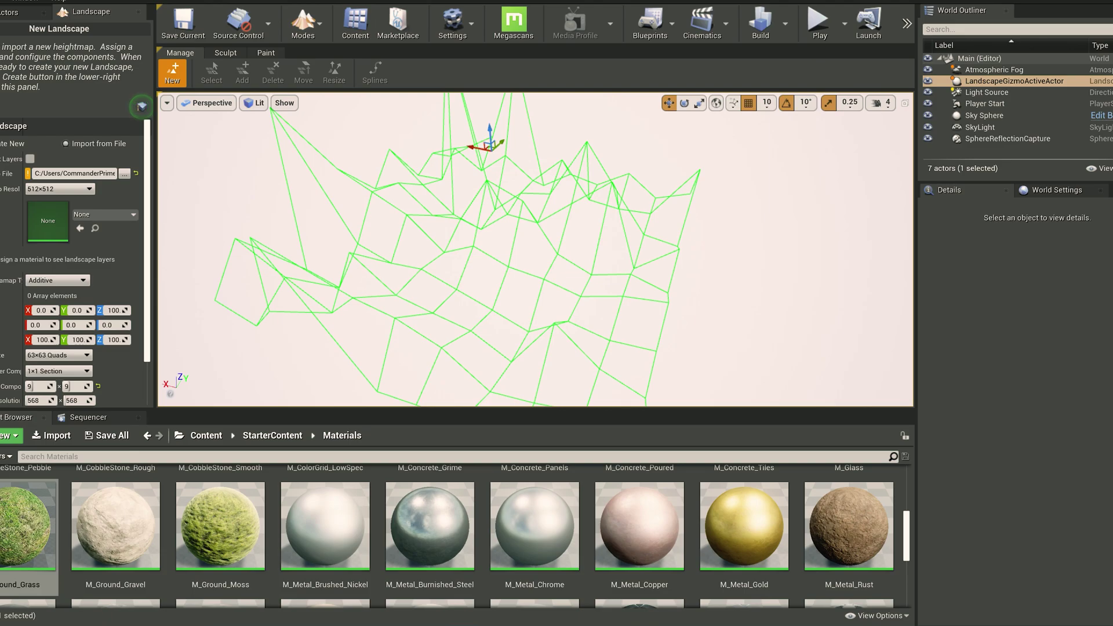
{"action": "key", "text": "d"}
{"action": "right_click_drag", "start_coordinate": [319, 316], "coordinate": [290, 295]}
{"action": "right_click_drag", "start_coordinate": [581, 272], "coordinate": [574, 271]}
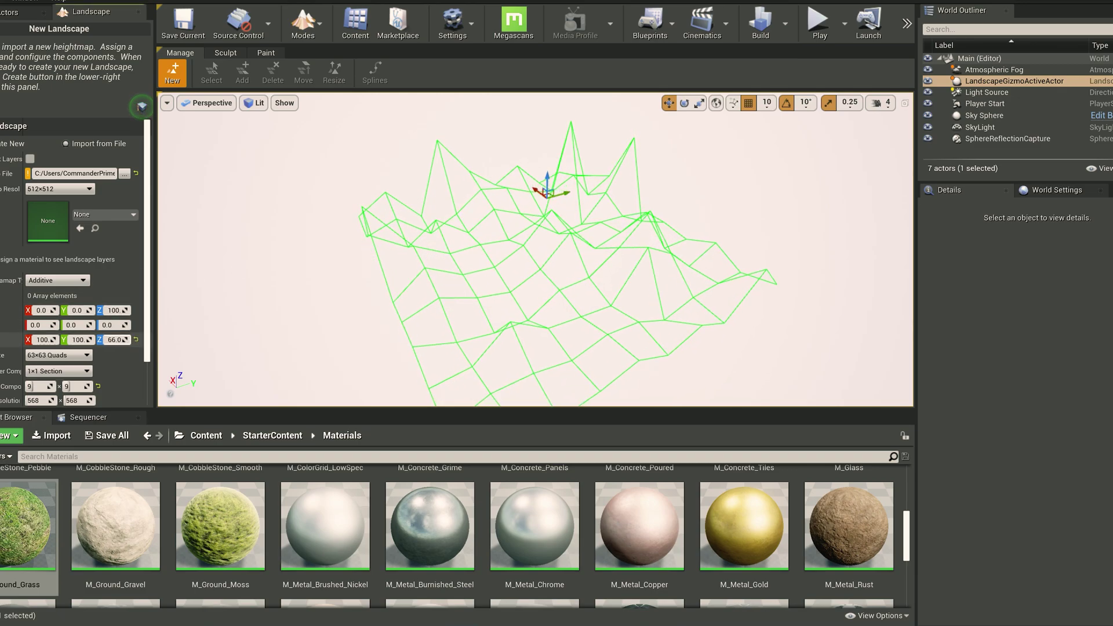
{"action": "left_click_drag", "start_coordinate": [114, 340], "coordinate": [122, 340]}
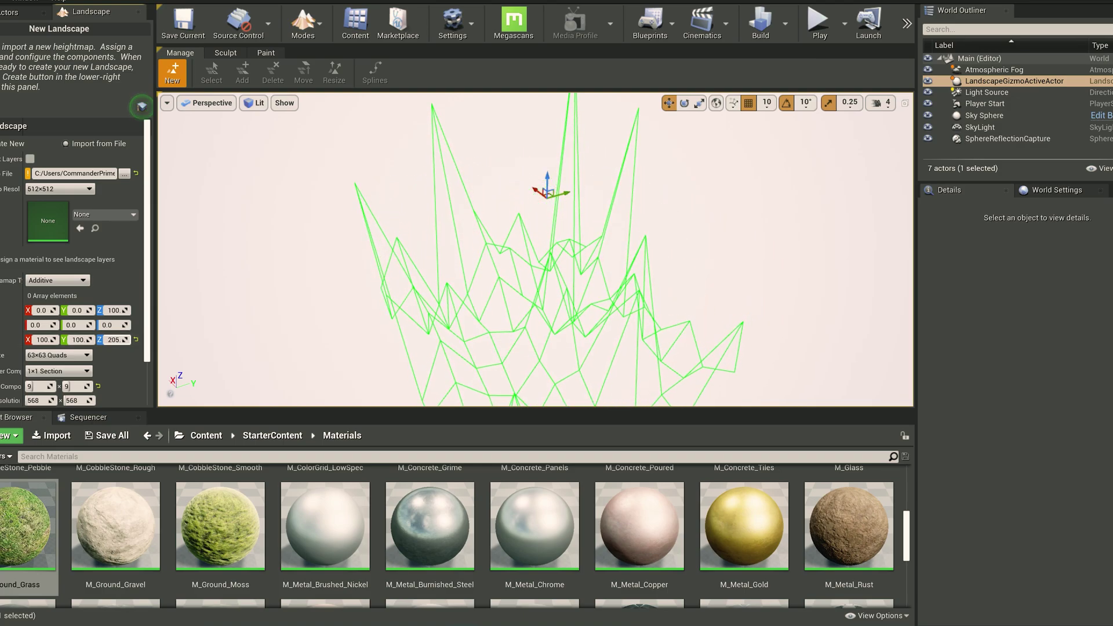
{"action": "mouse_move", "coordinate": [114, 339]}
{"action": "left_mouse_down"}
{"action": "mouse_move", "coordinate": [101, 339]}
{"action": "mouse_move", "coordinate": [116, 340]}
{"action": "left_mouse_up"}
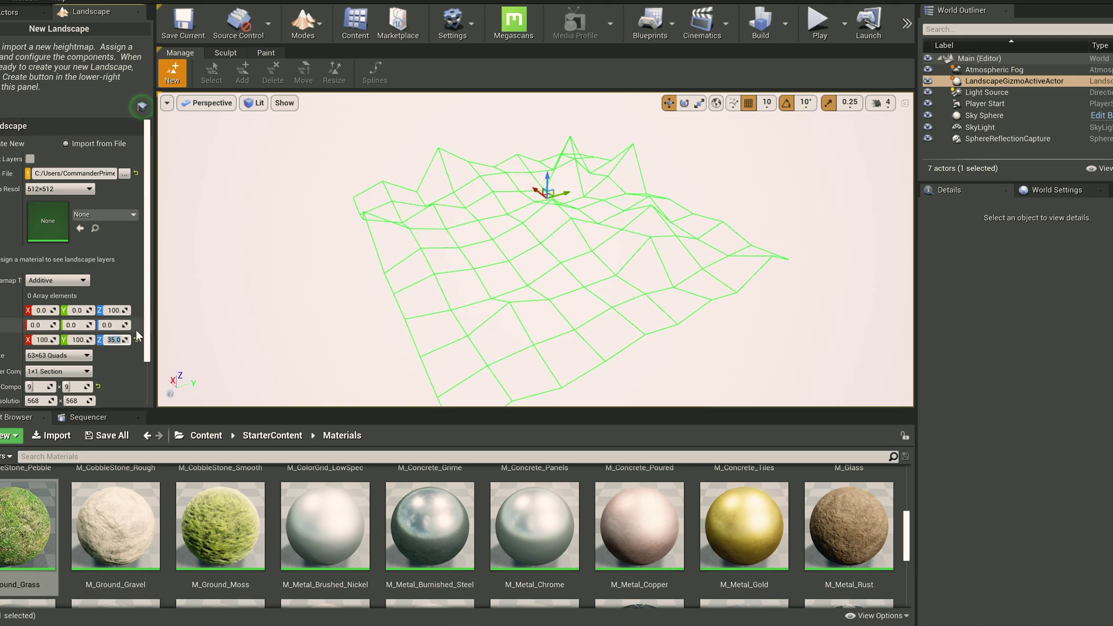
Step: Assign the M_Ground_Grass material to the new landscape and import it
{"action": "scroll", "coordinate": [38, 285], "scroll_direction": "down", "scroll_amount": 1}
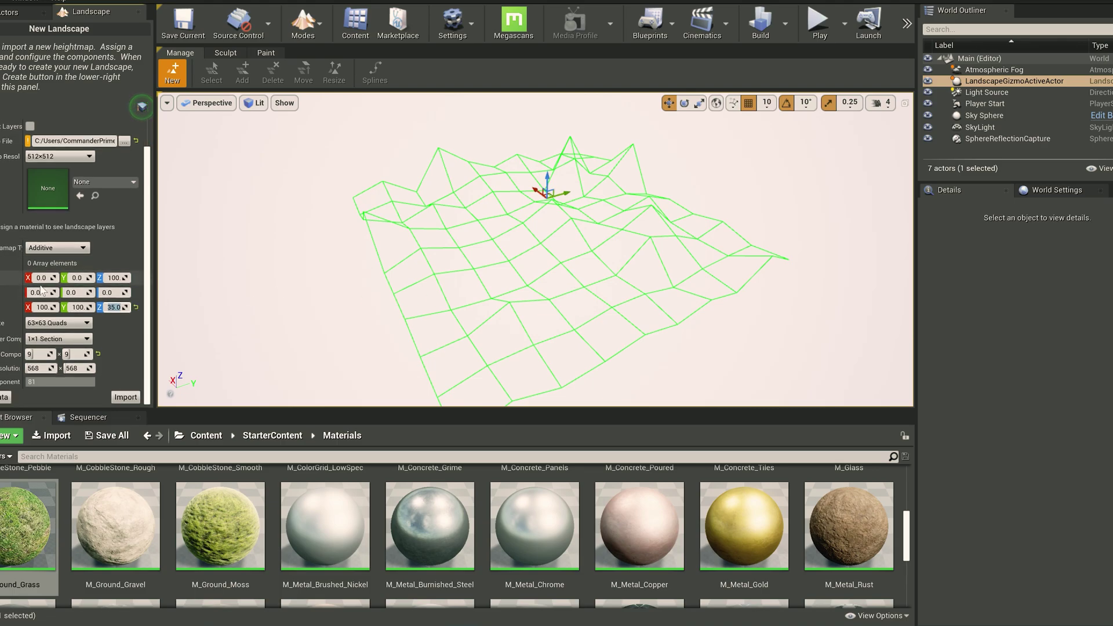
{"action": "left_click_drag", "start_coordinate": [26, 524], "coordinate": [53, 203]}
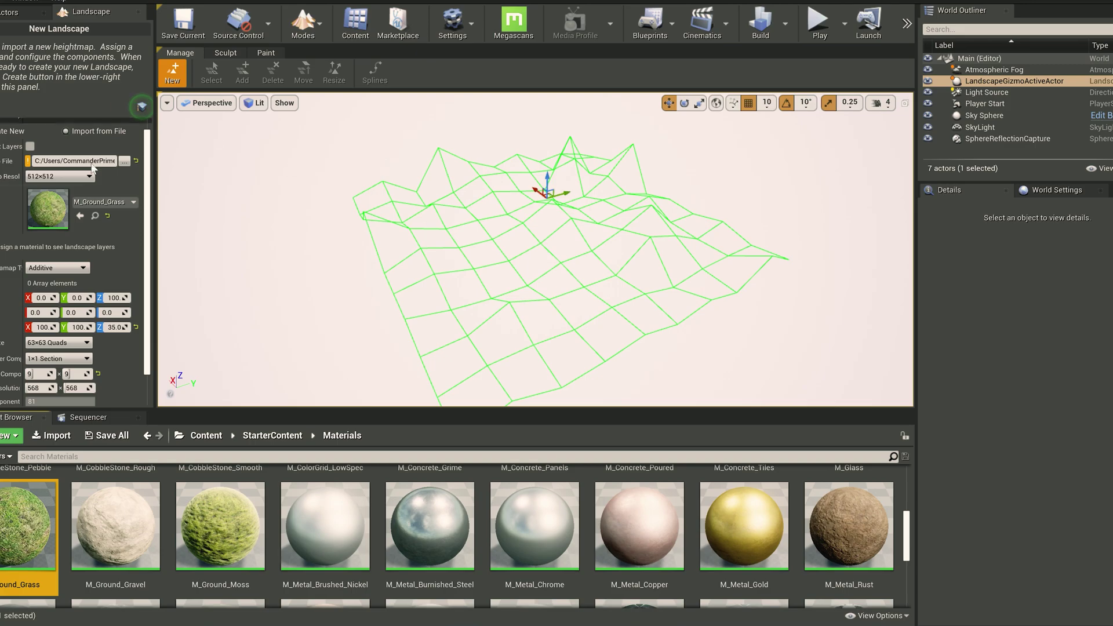
{"action": "scroll", "coordinate": [117, 377], "scroll_direction": "down", "scroll_amount": 2}
{"action": "left_click", "coordinate": [128, 385]}
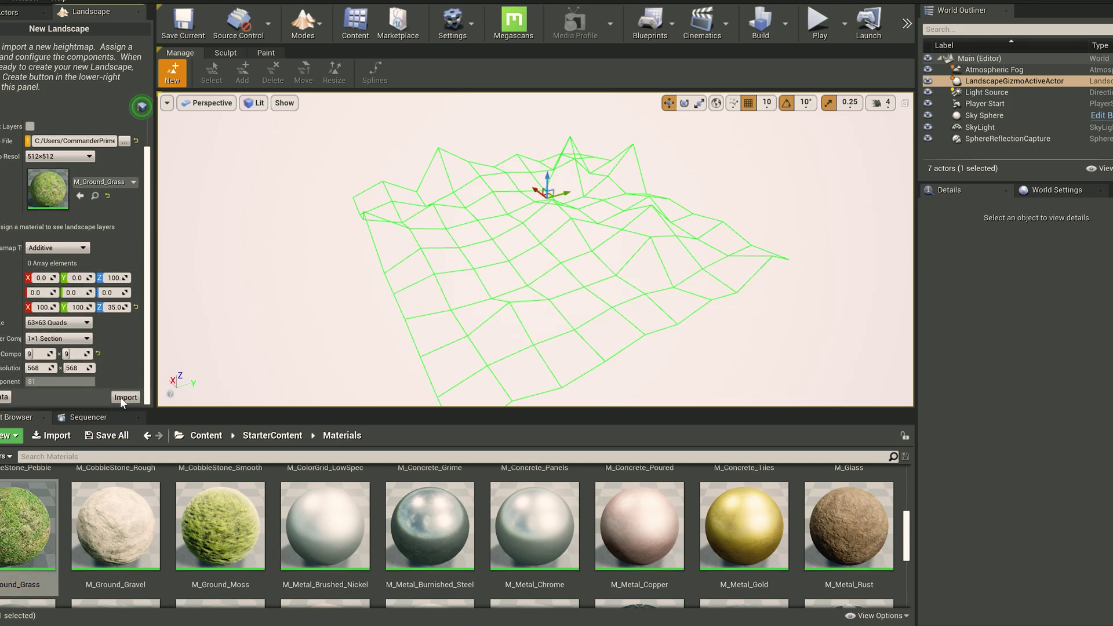
Step: Examine the imported landscape's peaks, valleys and edges from several viewpoints
{"action": "key", "text": "w"}
{"action": "mouse_move", "coordinate": [611, 238]}
{"action": "right_mouse_down"}
{"action": "mouse_move", "coordinate": [598, 248]}
{"action": "mouse_move", "coordinate": [601, 191]}
{"action": "mouse_move", "coordinate": [603, 261]}
{"action": "mouse_move", "coordinate": [593, 248]}
{"action": "right_mouse_up"}
{"action": "key", "text": "s"}
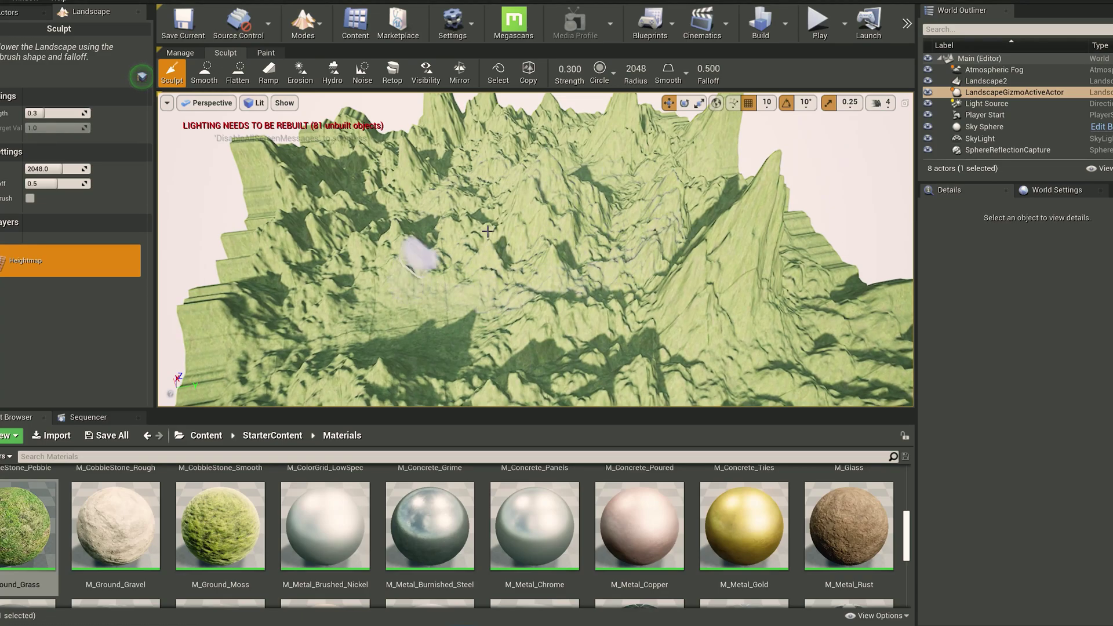
{"action": "mouse_move", "coordinate": [613, 238]}
{"action": "right_mouse_down"}
{"action": "mouse_move", "coordinate": [618, 261]}
{"action": "mouse_move", "coordinate": [631, 243]}
{"action": "right_mouse_up"}
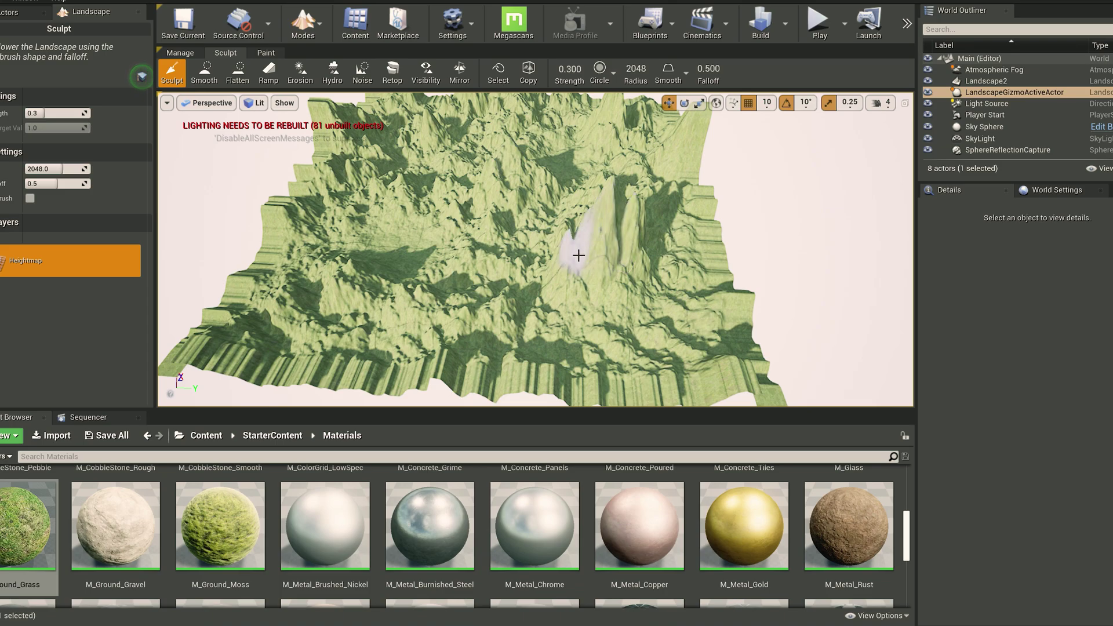
{"action": "mouse_move", "coordinate": [506, 225]}
{"action": "right_mouse_down"}
{"action": "mouse_move", "coordinate": [464, 209]}
{"action": "mouse_move", "coordinate": [492, 232]}
{"action": "mouse_move", "coordinate": [513, 219]}
{"action": "right_mouse_up"}
{"action": "key", "text": "w"}
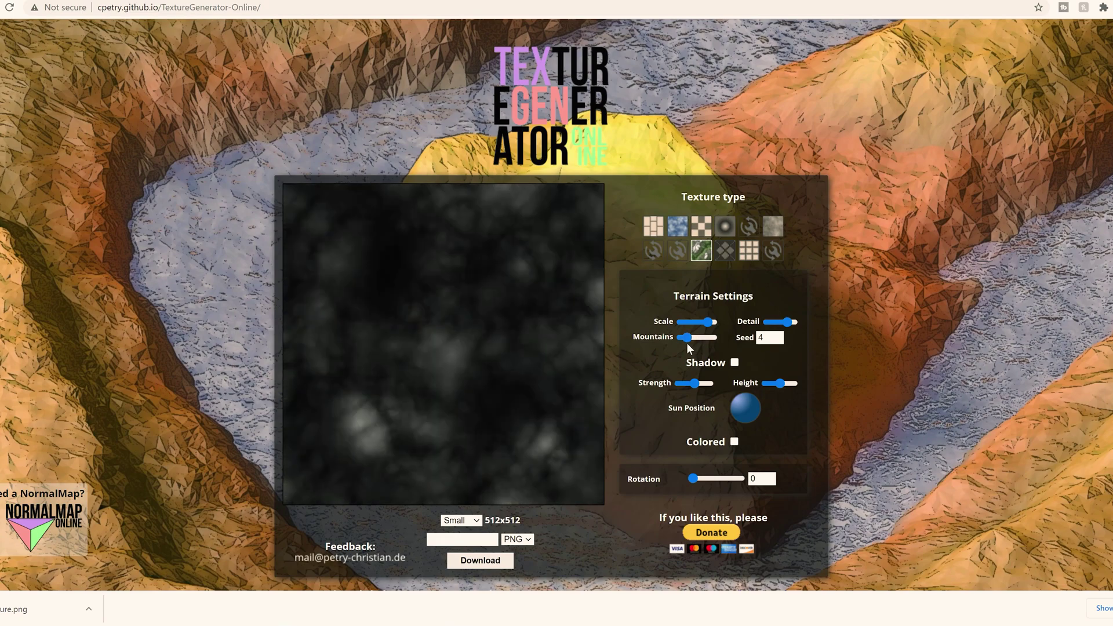
Step: Switch to the TextureGenerator Online page and reduce the terrain's Mountains setting to near its minimum
{"action": "left_click_drag", "start_coordinate": [687, 343], "coordinate": [683, 341]}
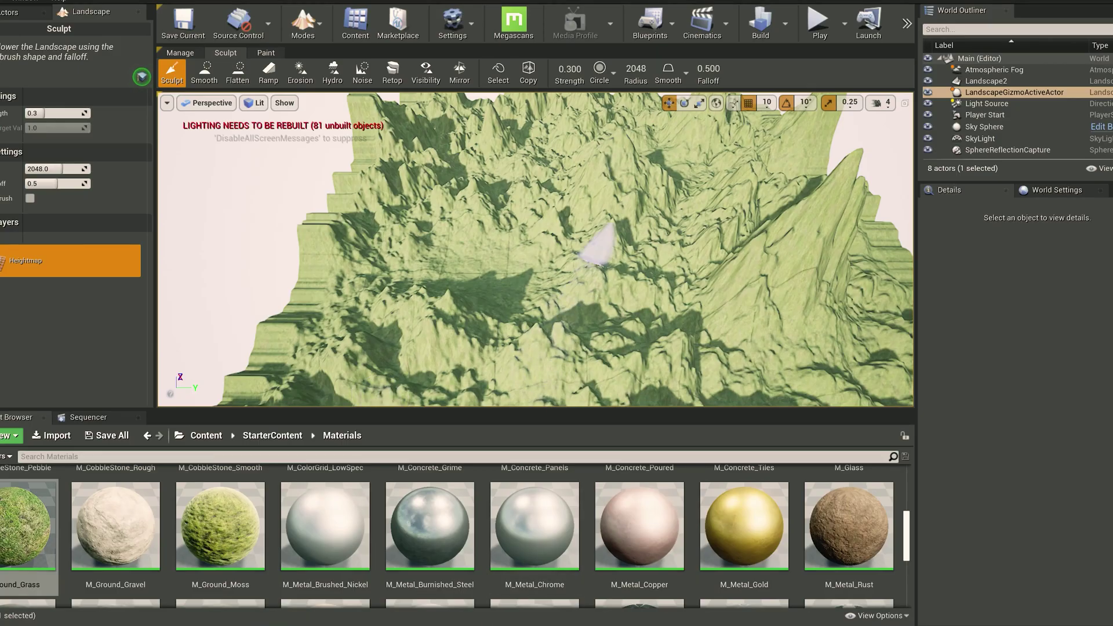
Step: Switch back to Unreal Editor and even out the rough valley floor and nearby hills with the Smooth tool
{"action": "right_click_drag", "start_coordinate": [597, 247], "coordinate": [409, 186]}
{"action": "key", "text": "w"}
{"action": "mouse_move", "coordinate": [524, 105]}
{"action": "right_mouse_down"}
{"action": "mouse_move", "coordinate": [496, 131]}
{"action": "mouse_move", "coordinate": [535, 123]}
{"action": "right_mouse_up"}
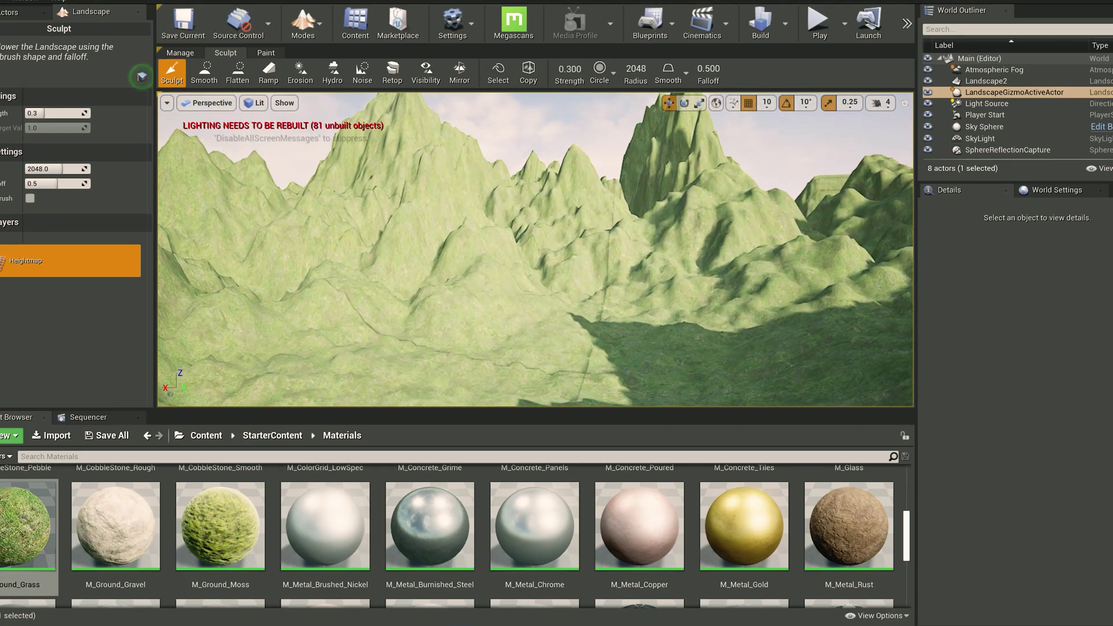
{"action": "mouse_move", "coordinate": [529, 288]}
{"action": "right_mouse_down"}
{"action": "mouse_move", "coordinate": [545, 325]}
{"action": "mouse_move", "coordinate": [531, 306]}
{"action": "right_mouse_up"}
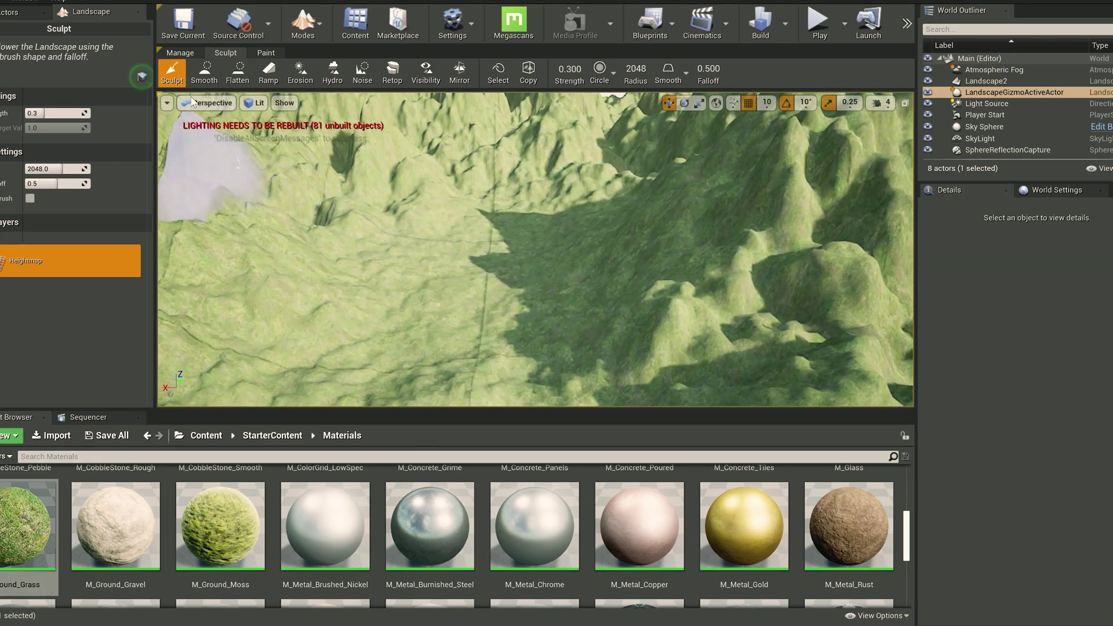
{"action": "left_click", "coordinate": [204, 73]}
{"action": "mouse_move", "coordinate": [429, 254]}
{"action": "left_mouse_down"}
{"action": "mouse_move", "coordinate": [435, 316]}
{"action": "mouse_move", "coordinate": [305, 206]}
{"action": "mouse_move", "coordinate": [601, 177]}
{"action": "mouse_move", "coordinate": [586, 179]}
{"action": "mouse_move", "coordinate": [772, 230]}
{"action": "mouse_move", "coordinate": [525, 357]}
{"action": "mouse_move", "coordinate": [409, 371]}
{"action": "left_mouse_up"}
{"action": "mouse_move", "coordinate": [526, 209]}
{"action": "right_mouse_down"}
{"action": "mouse_move", "coordinate": [580, 244]}
{"action": "mouse_move", "coordinate": [617, 190]}
{"action": "right_mouse_up"}
{"action": "mouse_move", "coordinate": [617, 191]}
{"action": "left_mouse_down"}
{"action": "mouse_move", "coordinate": [502, 154]}
{"action": "mouse_move", "coordinate": [242, 231]}
{"action": "mouse_move", "coordinate": [294, 255]}
{"action": "mouse_move", "coordinate": [774, 184]}
{"action": "mouse_move", "coordinate": [638, 180]}
{"action": "mouse_move", "coordinate": [496, 139]}
{"action": "mouse_move", "coordinate": [816, 247]}
{"action": "left_mouse_up"}
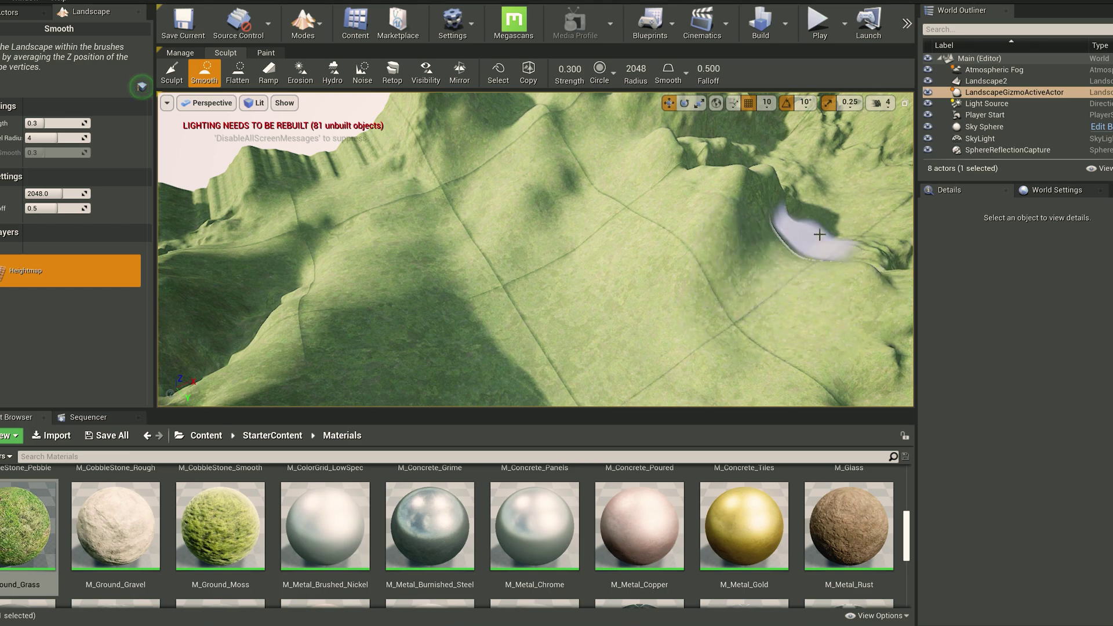
Step: Examine the smoothed valley against the surrounding rough mountains, both from a distance and close up
{"action": "right_click_drag", "start_coordinate": [528, 254], "coordinate": [705, 171]}
{"action": "key", "text": "s"}
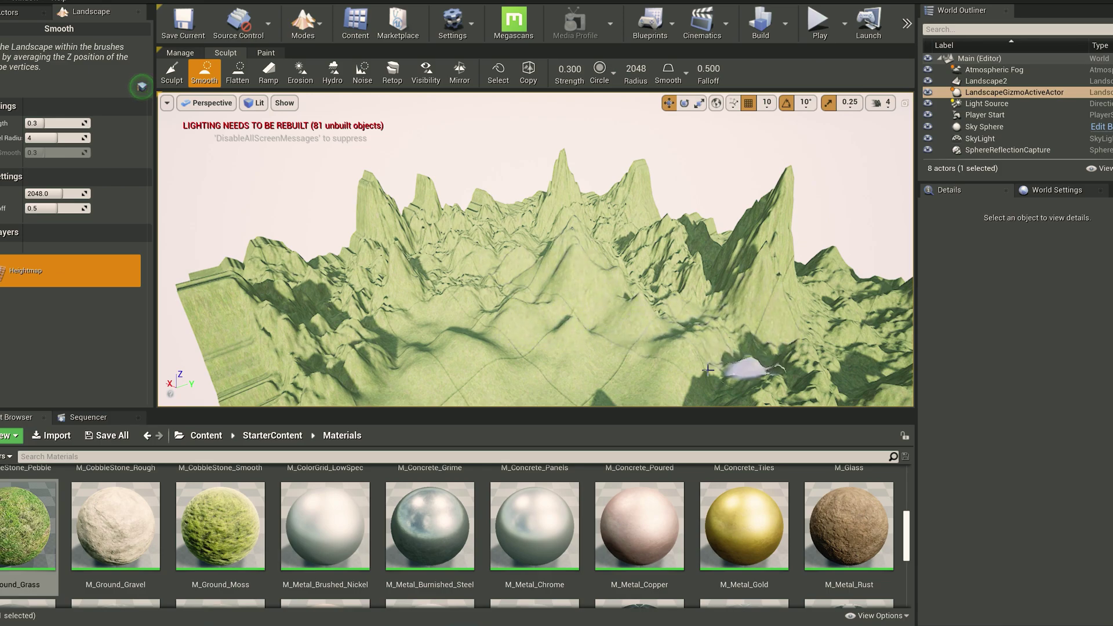
{"action": "right_click_drag", "start_coordinate": [536, 249], "coordinate": [679, 241]}
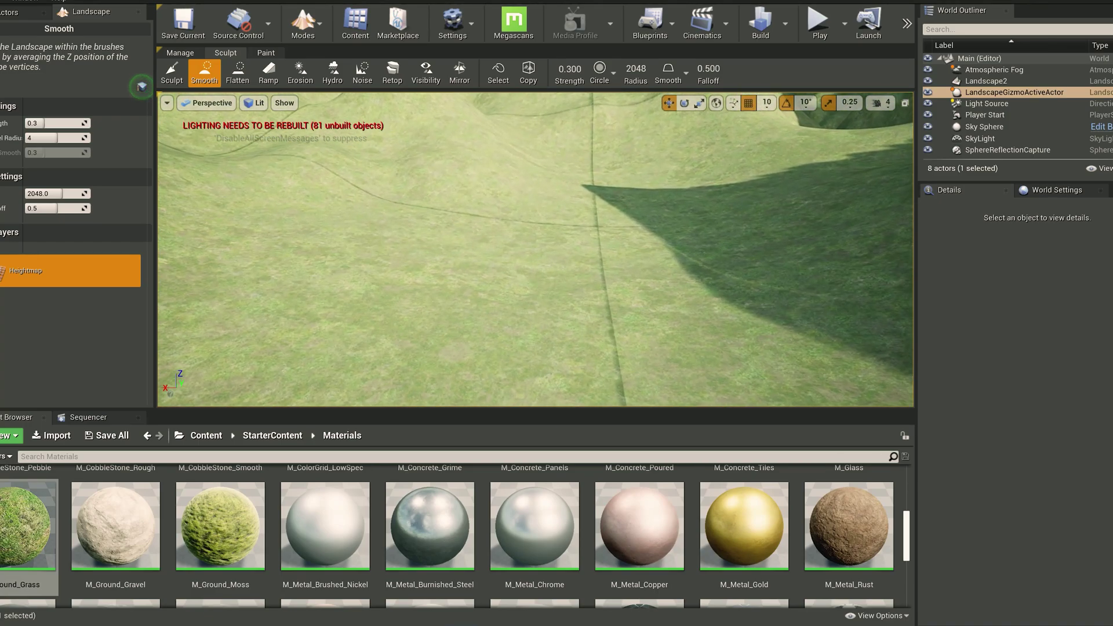
{"action": "right_click_drag", "start_coordinate": [536, 249], "coordinate": [597, 223]}
{"action": "right_click_drag", "start_coordinate": [550, 296], "coordinate": [440, 249]}
{"action": "right_click_drag", "start_coordinate": [511, 381], "coordinate": [565, 467]}
{"action": "mouse_move", "coordinate": [566, 267]}
{"action": "right_mouse_down"}
{"action": "mouse_move", "coordinate": [556, 244]}
{"action": "mouse_move", "coordinate": [574, 232]}
{"action": "mouse_move", "coordinate": [589, 253]}
{"action": "mouse_move", "coordinate": [619, 226]}
{"action": "right_mouse_up"}
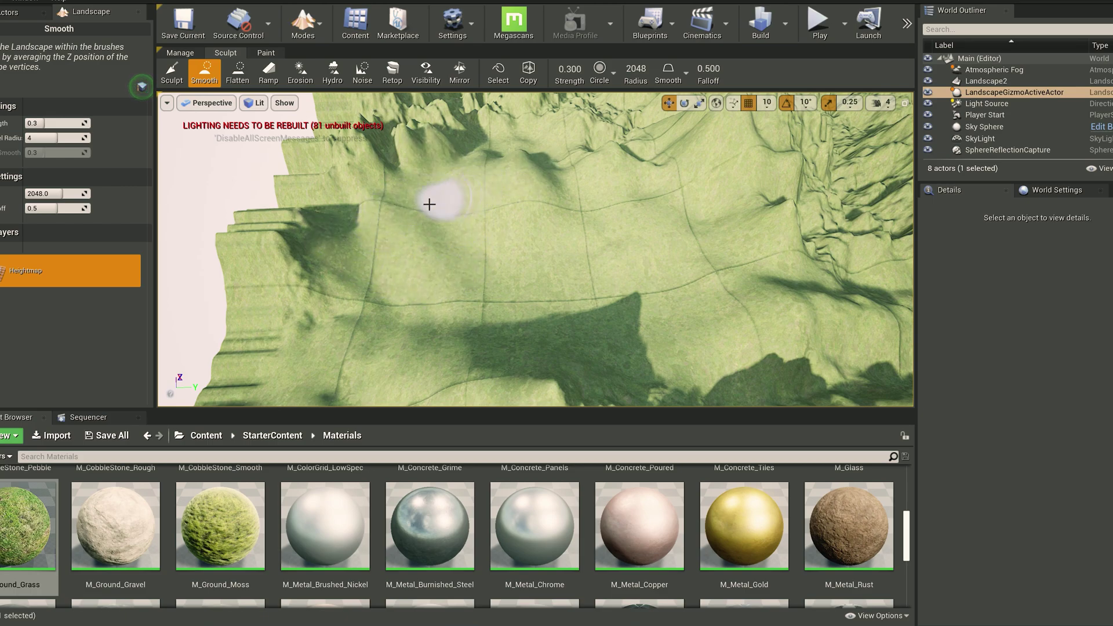
Step: Try the Flatten tool across the smoothed valley and undo the latest landscape edits
{"action": "left_click", "coordinate": [238, 74]}
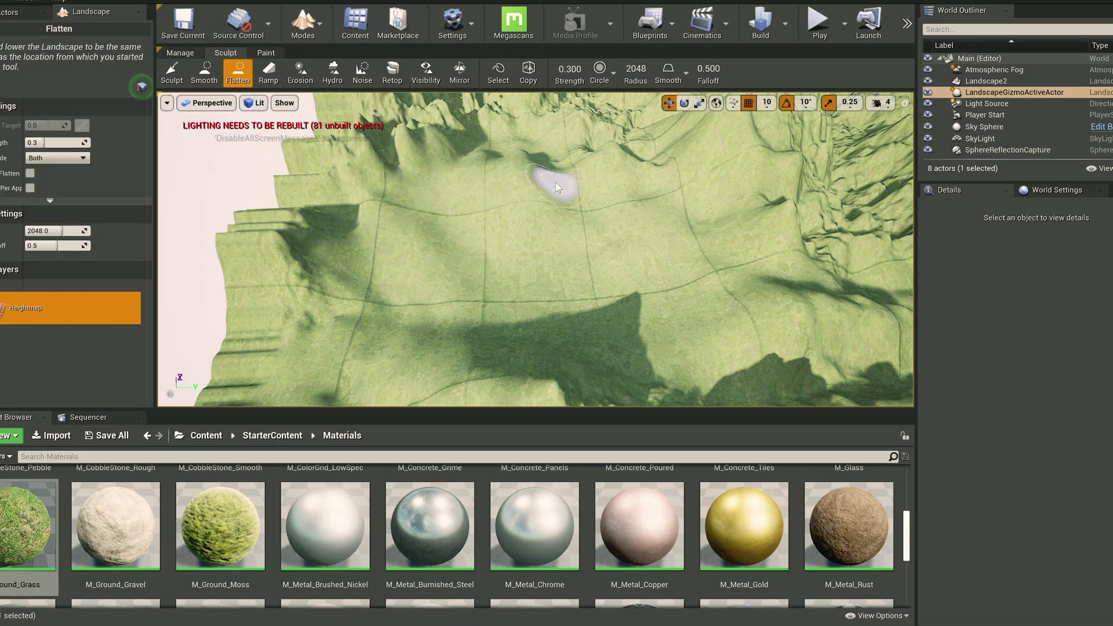
{"action": "mouse_move", "coordinate": [548, 315]}
{"action": "left_mouse_down"}
{"action": "mouse_move", "coordinate": [653, 251]}
{"action": "mouse_move", "coordinate": [669, 253]}
{"action": "left_mouse_up"}
{"action": "key", "text": "ctrl+z"}
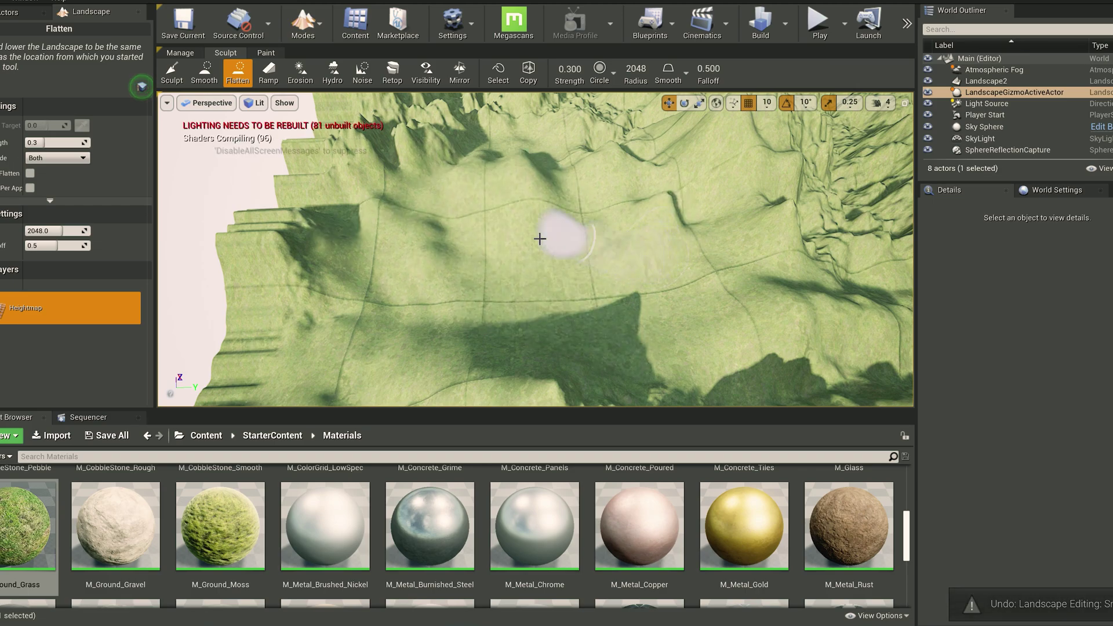
Step: Smooth the bumps in the valley again with the Smooth tool and check the area at ground level
{"action": "left_click", "coordinate": [204, 74]}
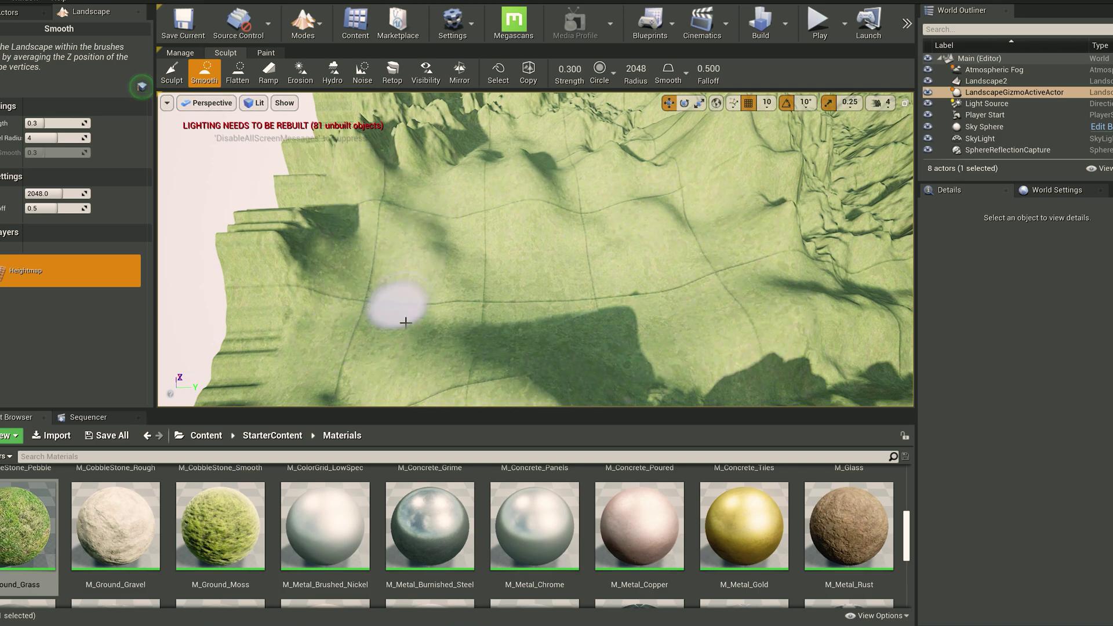
{"action": "mouse_move", "coordinate": [499, 301]}
{"action": "right_mouse_down"}
{"action": "mouse_move", "coordinate": [574, 343]}
{"action": "mouse_move", "coordinate": [614, 348]}
{"action": "mouse_move", "coordinate": [666, 313]}
{"action": "right_mouse_up"}
{"action": "mouse_move", "coordinate": [629, 244]}
{"action": "right_mouse_down"}
{"action": "mouse_move", "coordinate": [627, 279]}
{"action": "mouse_move", "coordinate": [603, 197]}
{"action": "mouse_move", "coordinate": [628, 244]}
{"action": "right_mouse_up"}
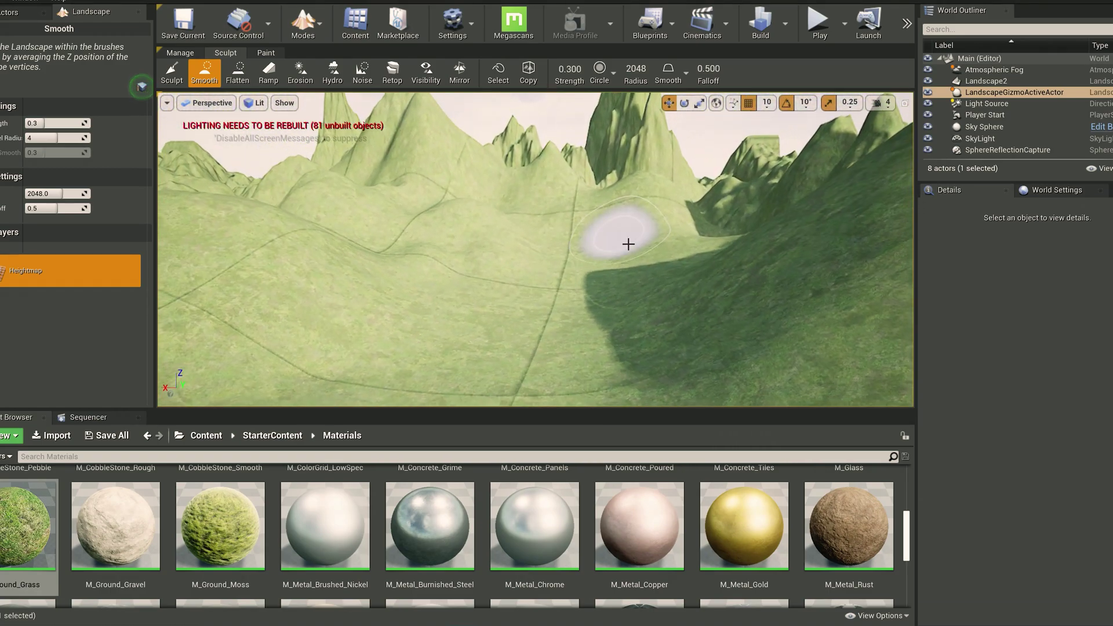
{"action": "mouse_move", "coordinate": [485, 229]}
{"action": "right_mouse_down"}
{"action": "mouse_move", "coordinate": [481, 267]}
{"action": "mouse_move", "coordinate": [470, 203]}
{"action": "mouse_move", "coordinate": [479, 206]}
{"action": "mouse_move", "coordinate": [464, 200]}
{"action": "mouse_move", "coordinate": [514, 228]}
{"action": "right_mouse_up"}
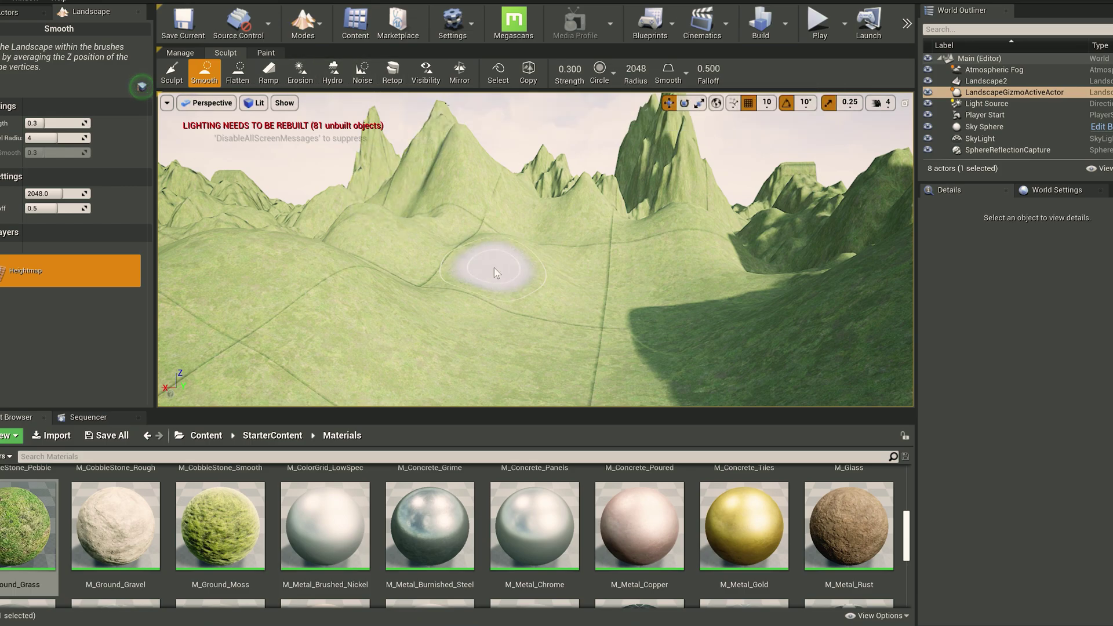
Step: Wear down the valley floor and the slopes beside it with the Erosion tool
{"action": "left_click", "coordinate": [306, 77]}
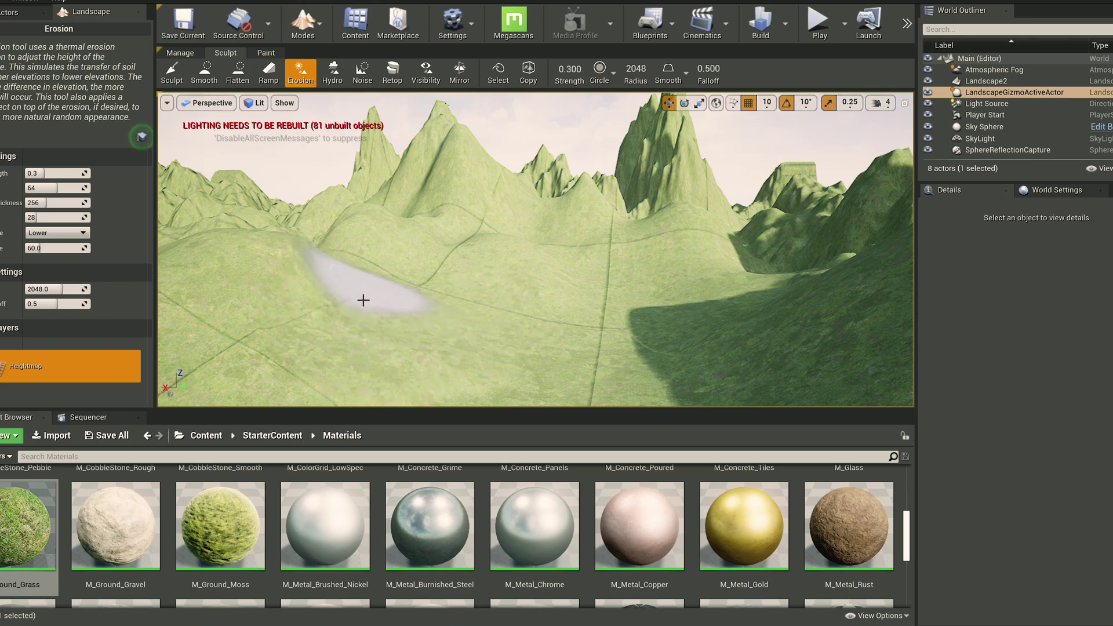
{"action": "mouse_move", "coordinate": [615, 349]}
{"action": "left_mouse_down"}
{"action": "mouse_move", "coordinate": [674, 318]}
{"action": "mouse_move", "coordinate": [600, 346]}
{"action": "mouse_move", "coordinate": [741, 311]}
{"action": "mouse_move", "coordinate": [583, 262]}
{"action": "left_mouse_up"}
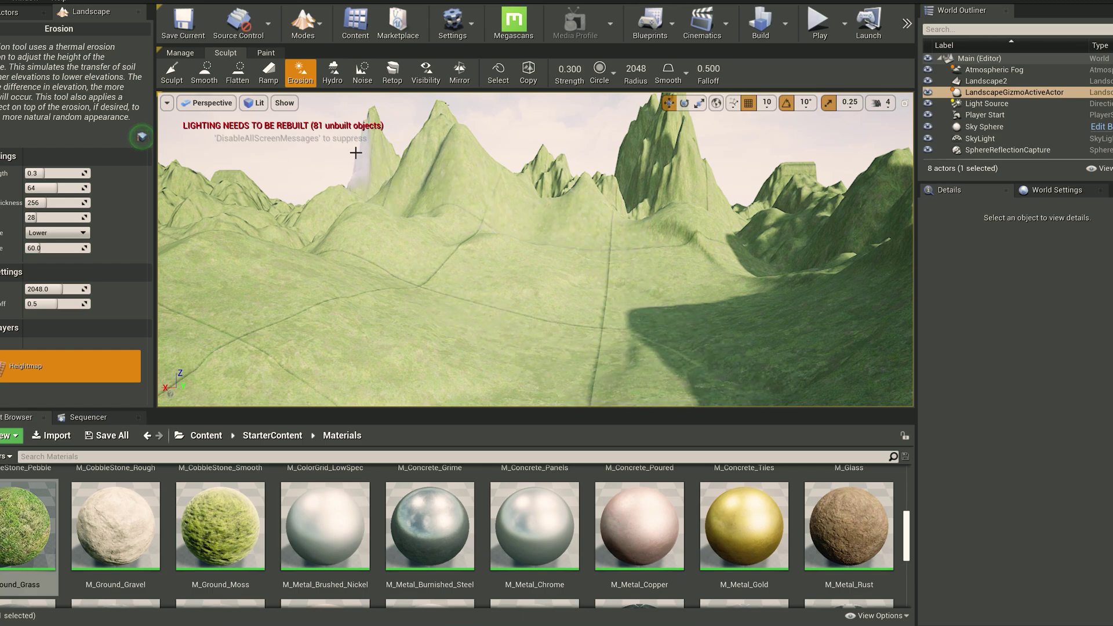
Step: Review the Hydraulic Erosion and Erosion tool descriptions and settings, and leave the Sculpt tool active
{"action": "left_click", "coordinate": [332, 72]}
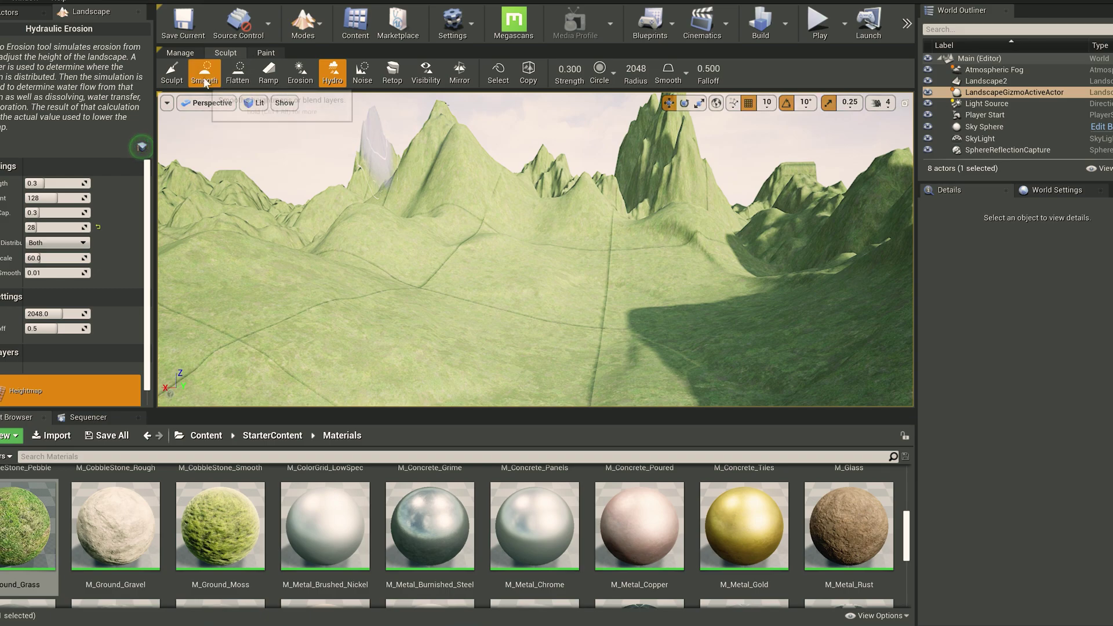
{"action": "left_click", "coordinate": [176, 77]}
{"action": "left_click", "coordinate": [307, 73]}
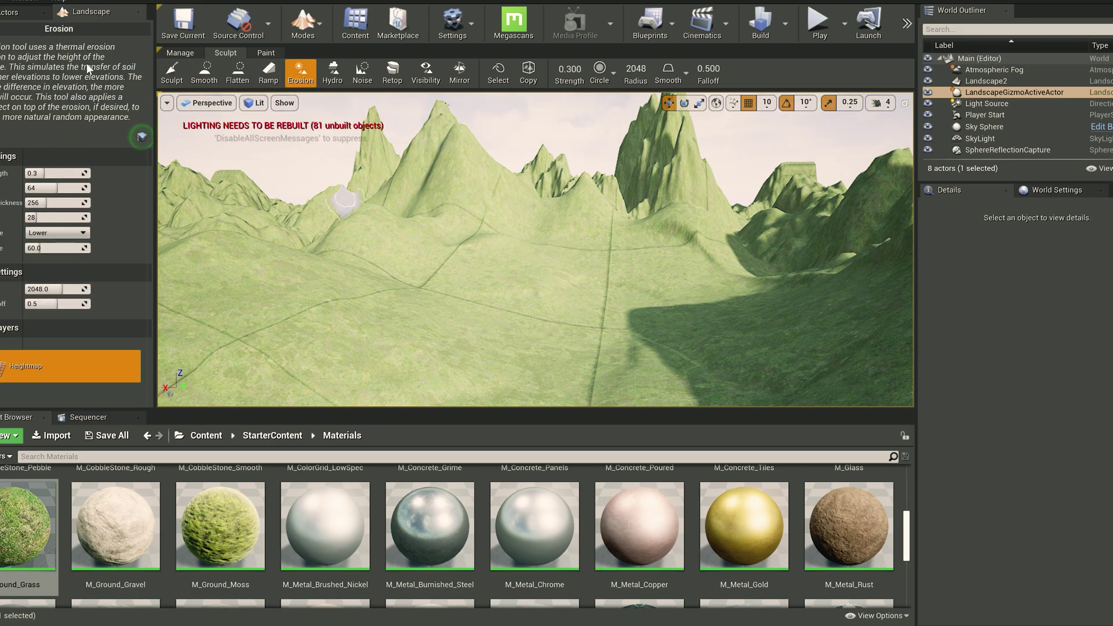
{"action": "left_click", "coordinate": [173, 75]}
{"action": "mouse_move", "coordinate": [539, 247]}
{"action": "right_mouse_down"}
{"action": "mouse_move", "coordinate": [545, 316]}
{"action": "mouse_move", "coordinate": [553, 273]}
{"action": "right_mouse_up"}
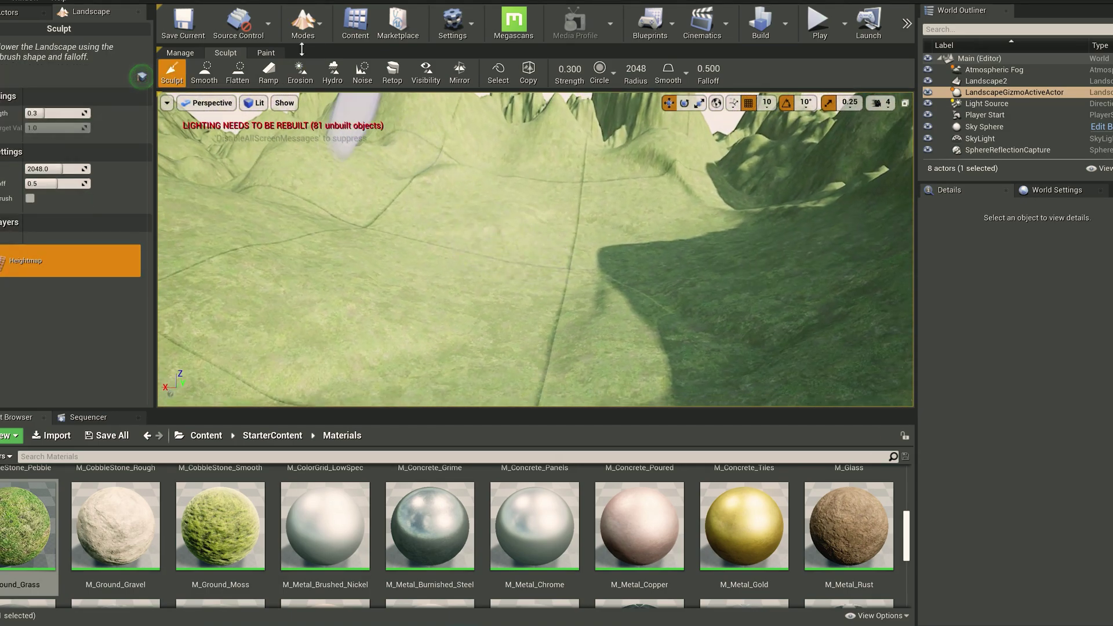
Step: Switch from Landscape editing to Select mode and reframe the valley
{"action": "left_click", "coordinate": [298, 19]}
{"action": "left_click", "coordinate": [325, 58]}
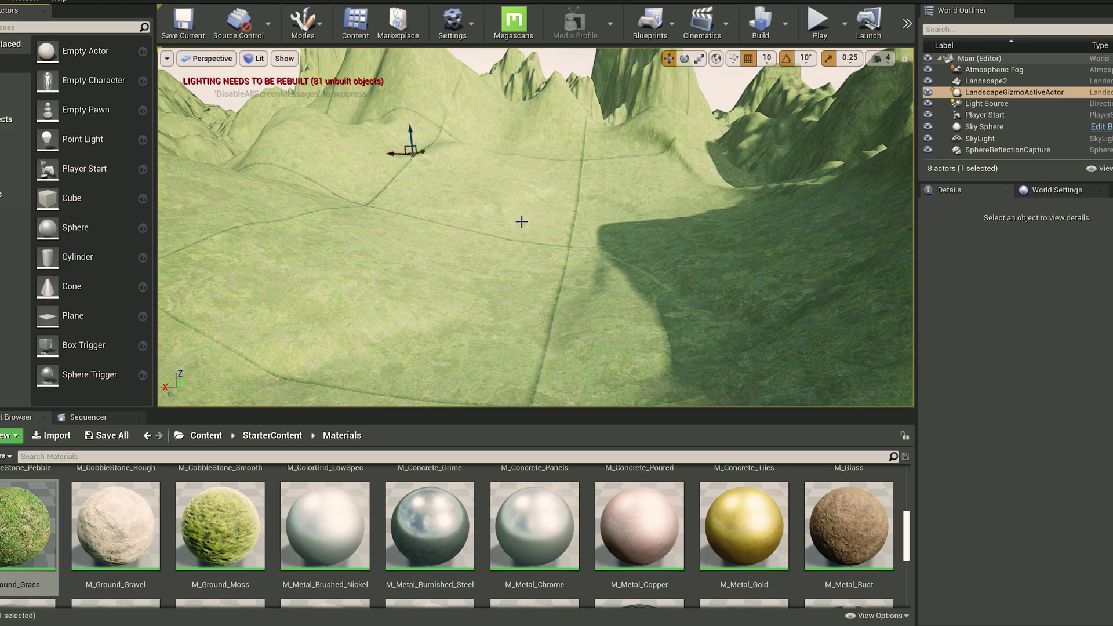
{"action": "key", "text": "s"}
{"action": "mouse_move", "coordinate": [556, 202]}
{"action": "right_mouse_down"}
{"action": "mouse_move", "coordinate": [522, 227]}
{"action": "mouse_move", "coordinate": [559, 191]}
{"action": "mouse_move", "coordinate": [574, 218]}
{"action": "mouse_move", "coordinate": [573, 168]}
{"action": "mouse_move", "coordinate": [559, 220]}
{"action": "mouse_move", "coordinate": [571, 197]}
{"action": "right_mouse_up"}
{"action": "key", "text": "w"}
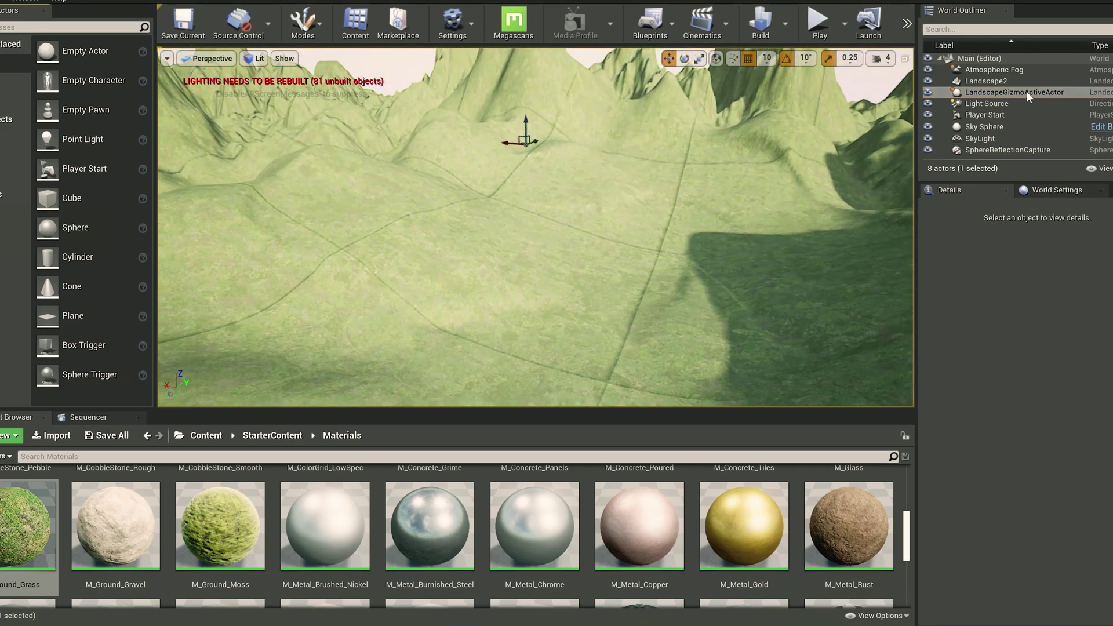
Step: Set the Light Source's intensity to 5 lux
{"action": "left_click", "coordinate": [987, 103]}
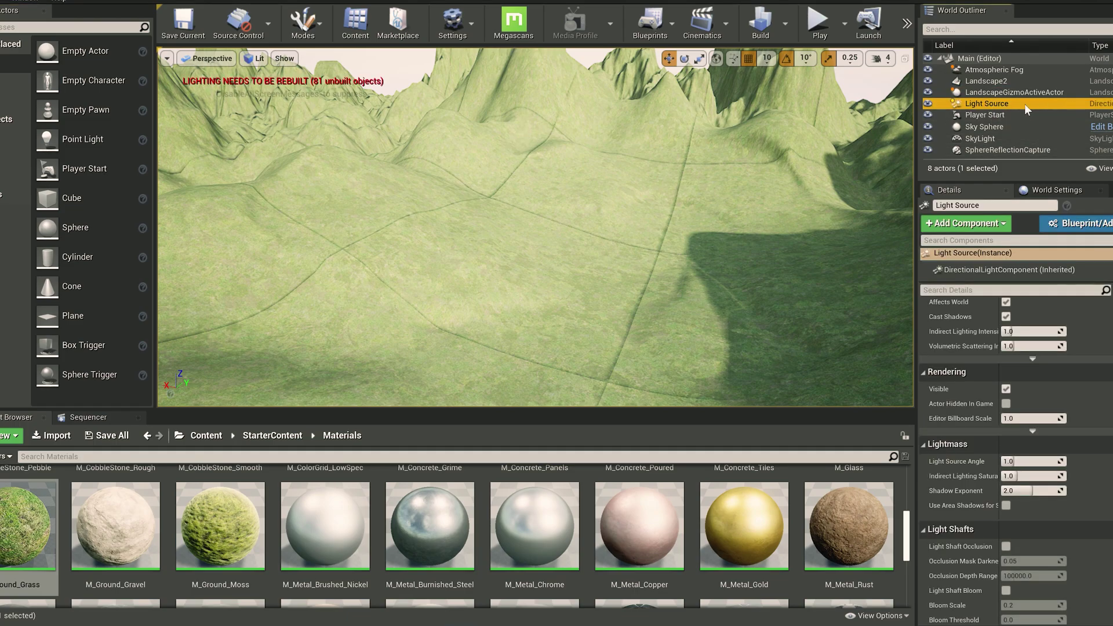
{"action": "scroll", "coordinate": [1064, 371], "scroll_direction": "up", "scroll_amount": 4}
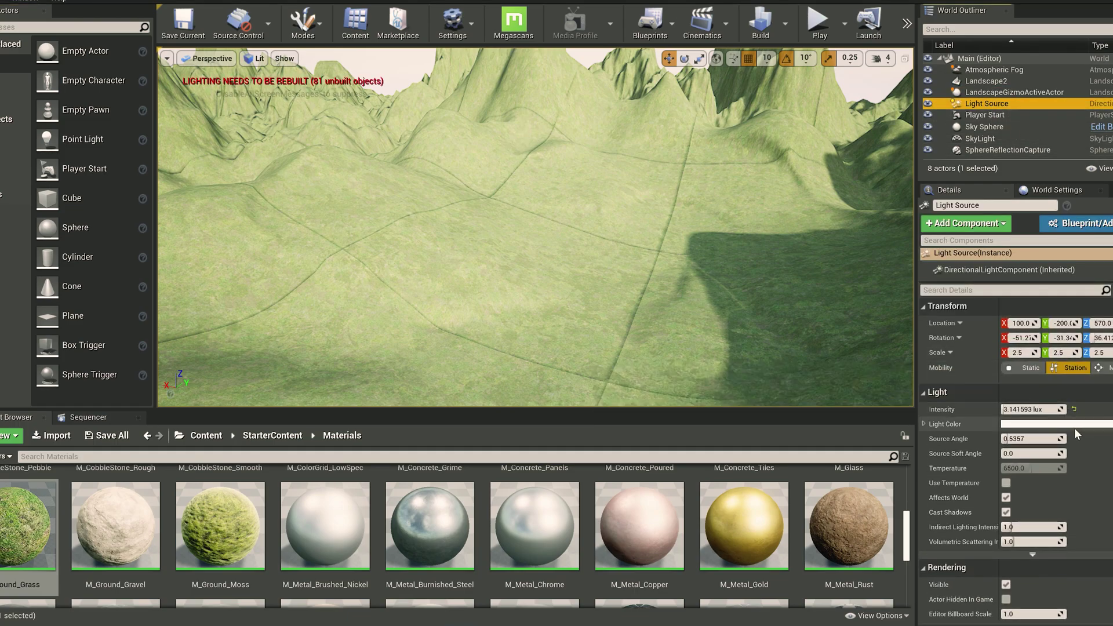
{"action": "left_click", "coordinate": [1075, 409]}
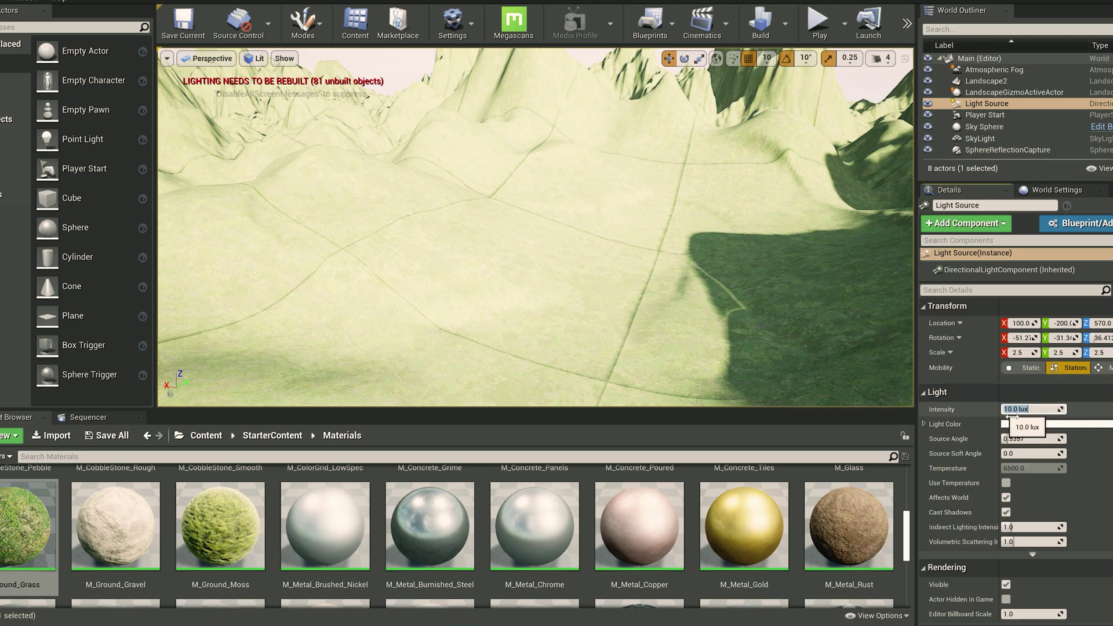
{"action": "type", "text": "5"}
{"action": "key", "text": "Return"}
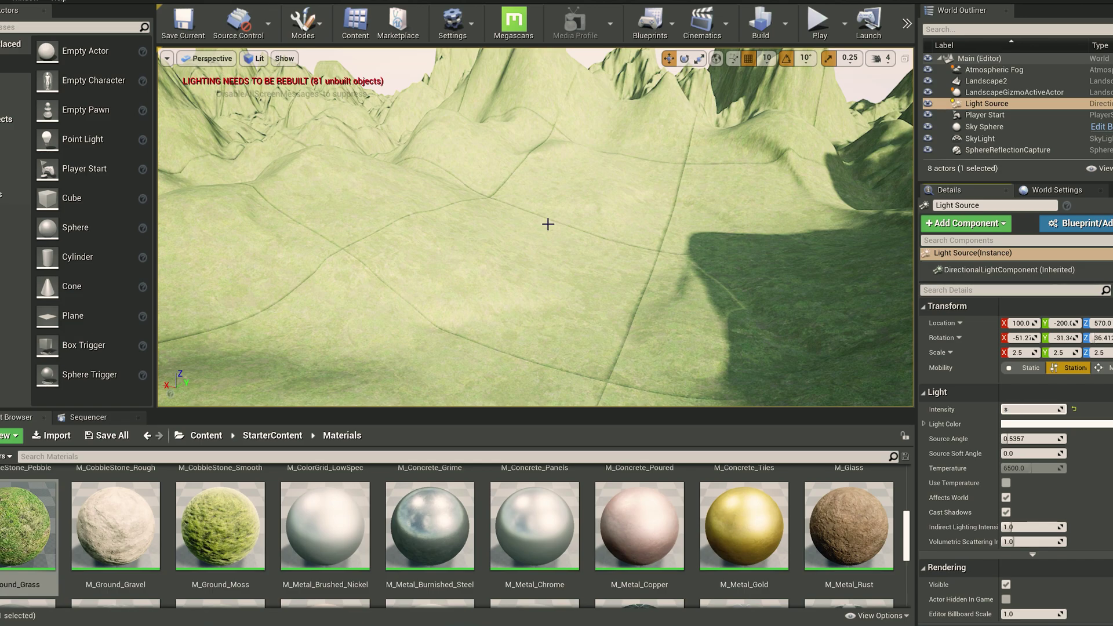
{"action": "left_click", "coordinate": [670, 339]}
Step: Place the phase1_default_clone skeletal mesh from the CloneTrooper content folder on the valley floor
{"action": "right_click_drag", "start_coordinate": [655, 204], "coordinate": [644, 168]}
{"action": "key", "text": "s"}
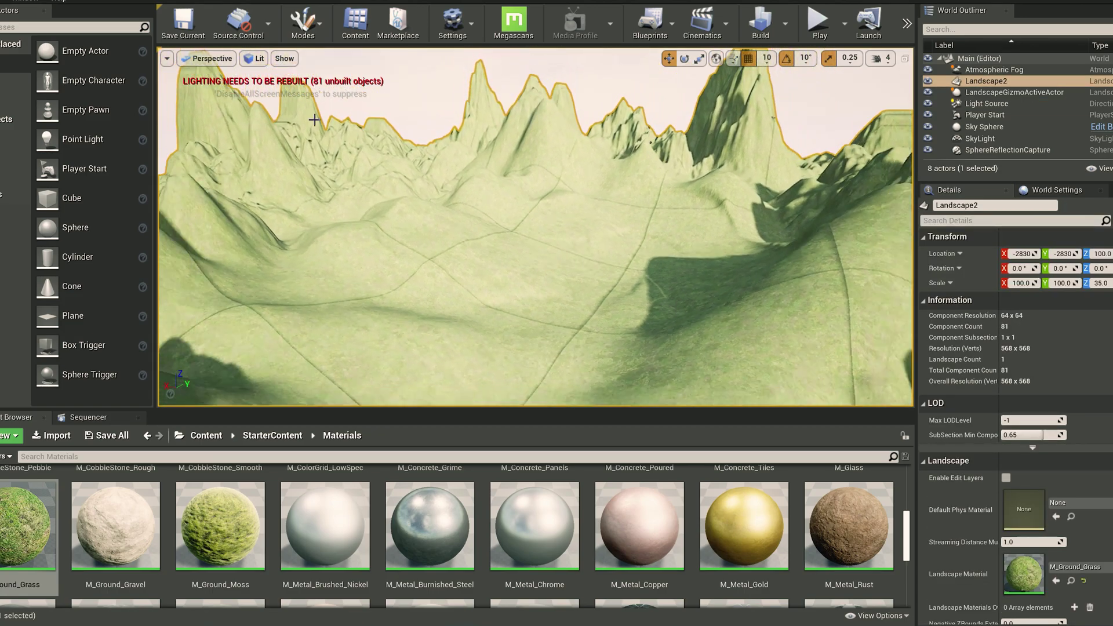
{"action": "right_click_drag", "start_coordinate": [477, 328], "coordinate": [440, 294]}
{"action": "left_click", "coordinate": [207, 435]}
{"action": "double_click", "coordinate": [23, 511]}
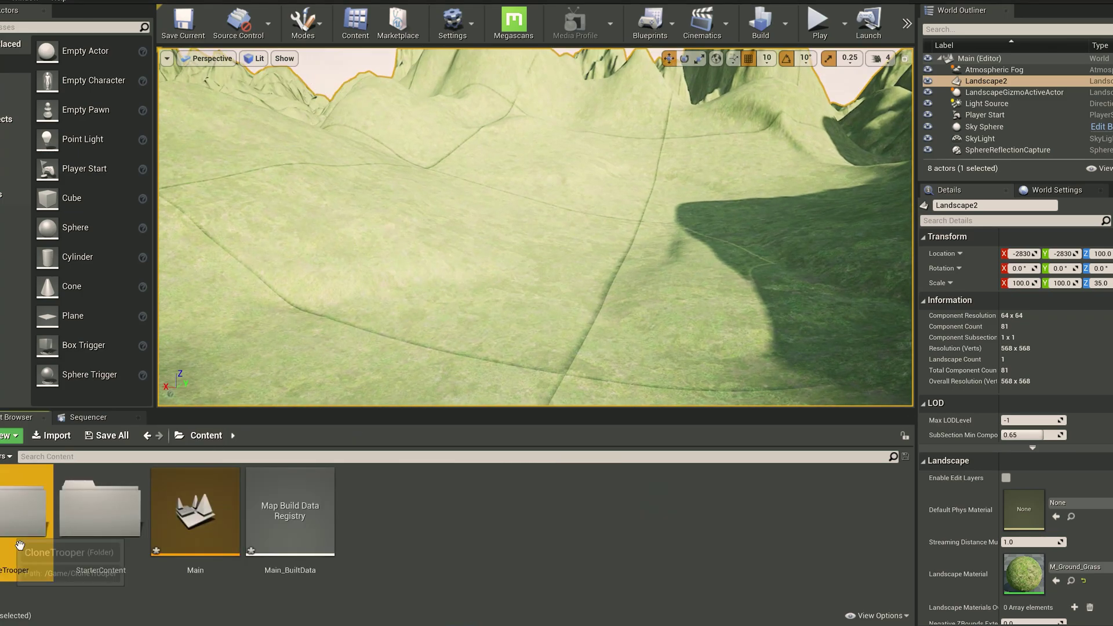
{"action": "scroll", "coordinate": [442, 577], "scroll_direction": "down", "scroll_amount": 1}
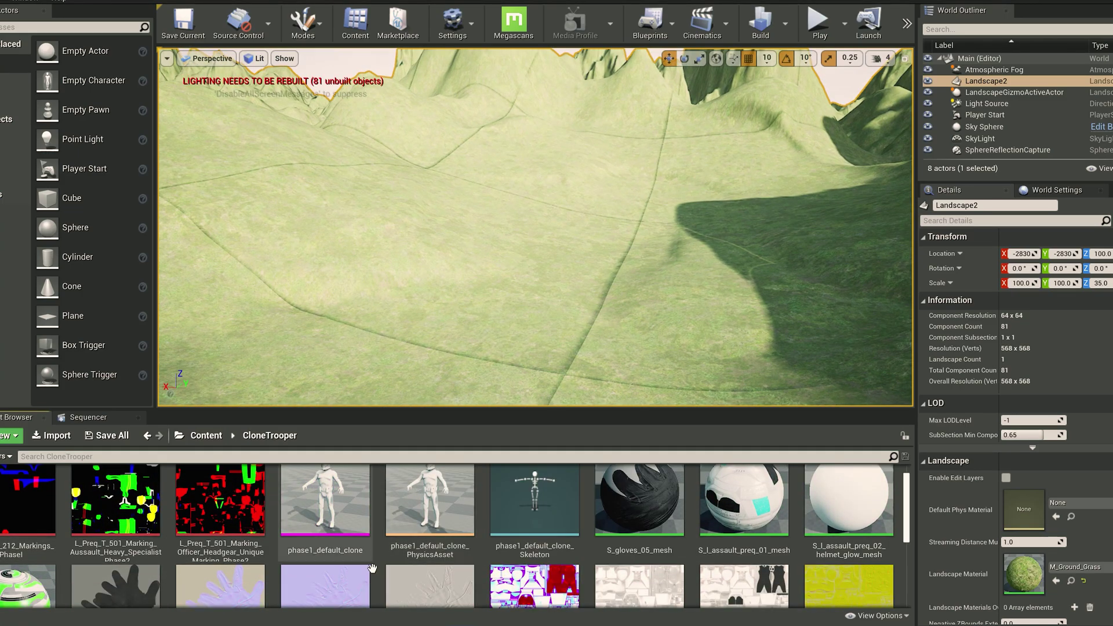
{"action": "mouse_move", "coordinate": [334, 520]}
{"action": "left_mouse_down"}
{"action": "mouse_move", "coordinate": [478, 327]}
{"action": "mouse_move", "coordinate": [529, 297]}
{"action": "left_mouse_up"}
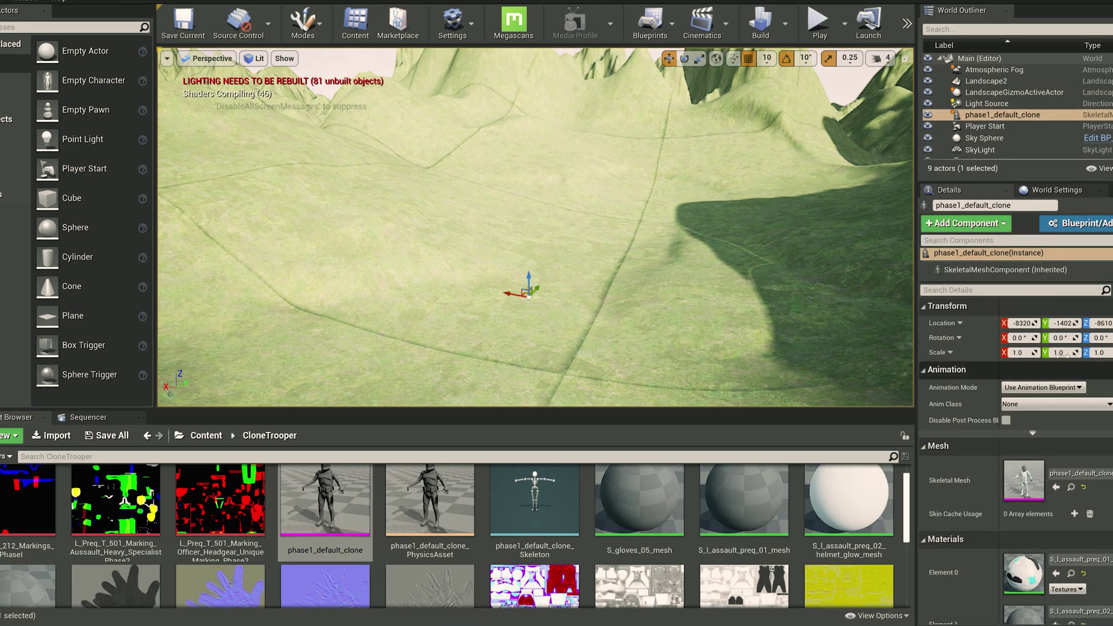
Step: Try an X scale of 50 on the clone character and set it back to 1
{"action": "left_click", "coordinate": [1019, 352]}
{"action": "type", "text": "50"}
{"action": "key", "text": "Return"}
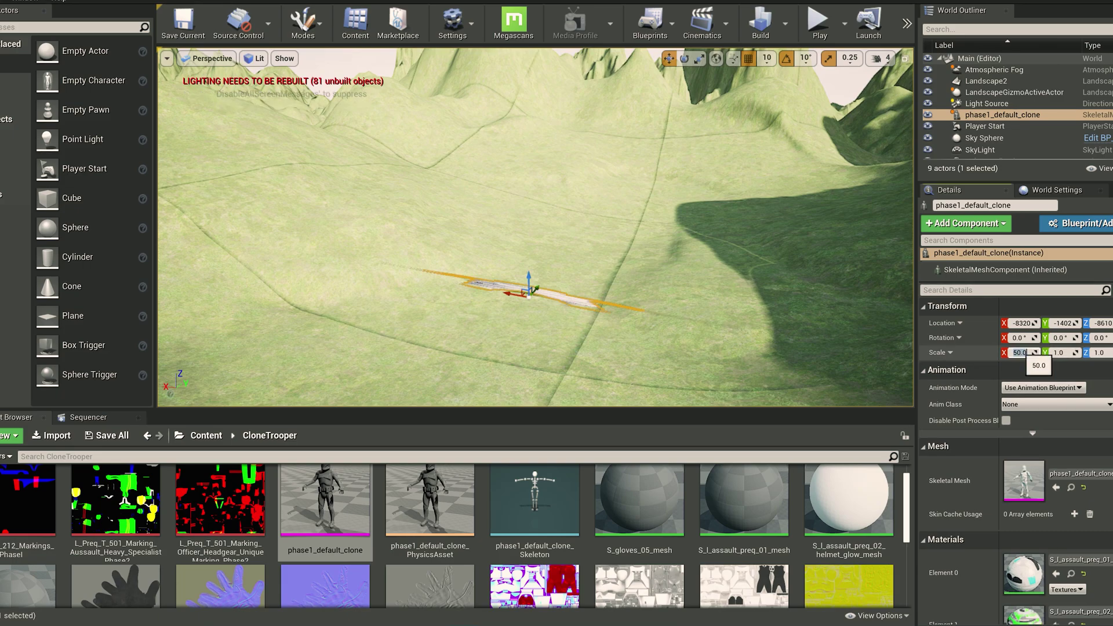
{"action": "type", "text": "1"}
{"action": "key", "text": "Return"}
Step: Scale the clone character to 10 on all three axes and rotate it to 110° around Z
{"action": "type", "text": "10"}
{"action": "key", "text": "Return"}
{"action": "mouse_move", "coordinate": [666, 232]}
{"action": "right_mouse_down"}
{"action": "mouse_move", "coordinate": [580, 197]}
{"action": "mouse_move", "coordinate": [453, 244]}
{"action": "mouse_move", "coordinate": [418, 238]}
{"action": "mouse_move", "coordinate": [446, 188]}
{"action": "mouse_move", "coordinate": [464, 223]}
{"action": "right_mouse_up"}
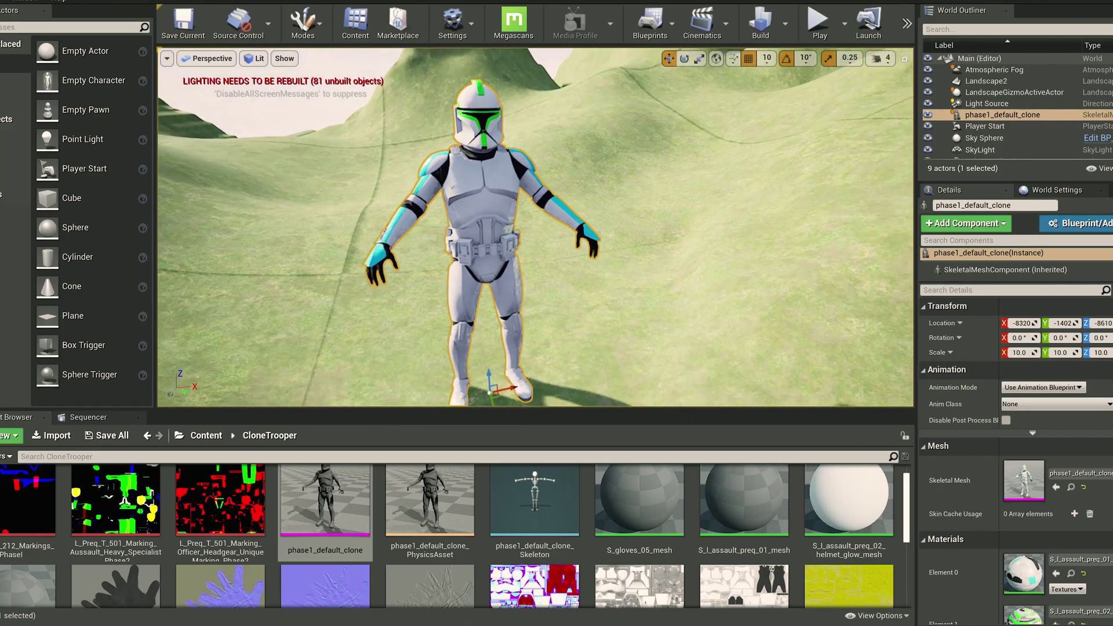
{"action": "key", "text": "e"}
{"action": "left_click_drag", "start_coordinate": [498, 380], "coordinate": [516, 364]}
{"action": "right_click_drag", "start_coordinate": [516, 364], "coordinate": [681, 125]}
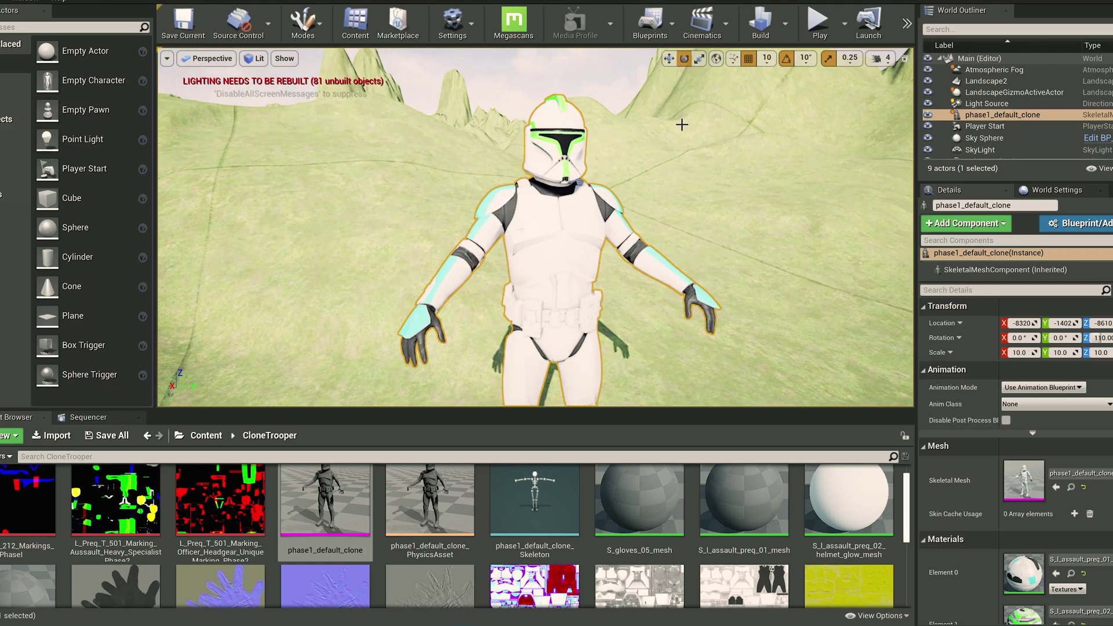
Step: Review the lighting build options and examine the clone character against the valley from far and near
{"action": "left_click", "coordinate": [785, 23]}
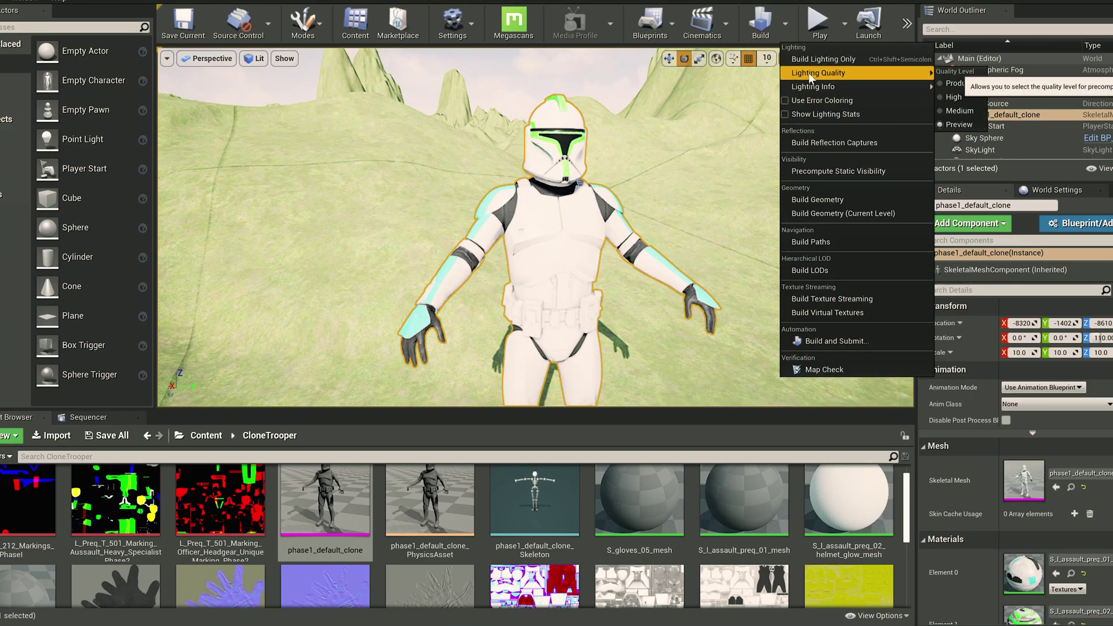
{"action": "left_click", "coordinate": [711, 198]}
{"action": "left_click", "coordinate": [711, 198]}
{"action": "scroll", "coordinate": [711, 197], "scroll_direction": "down", "scroll_amount": 5}
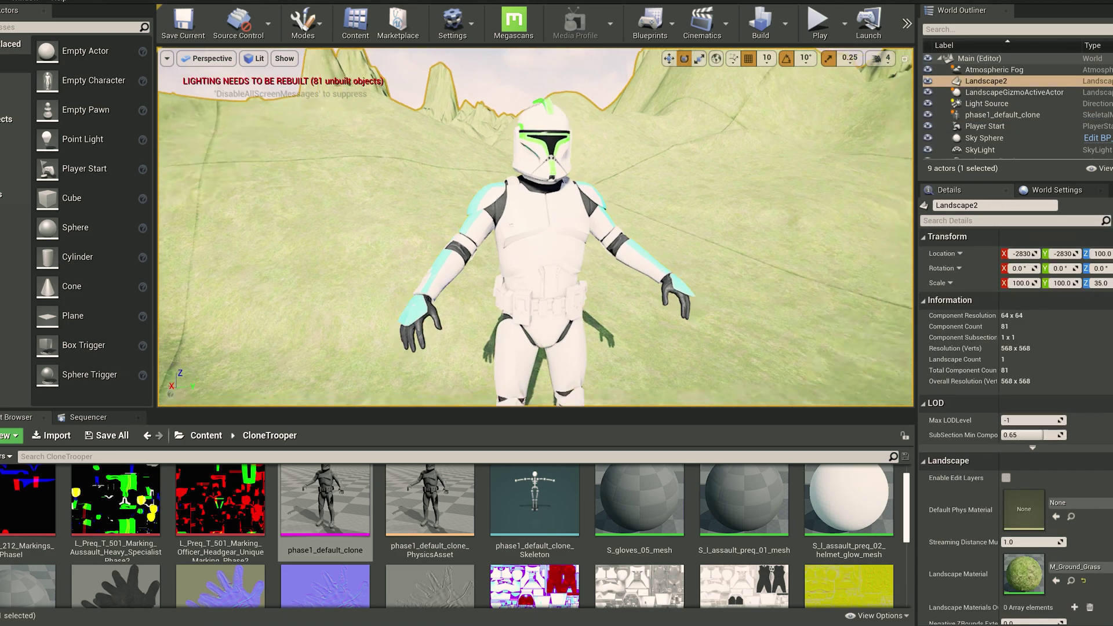
{"action": "right_click_drag", "start_coordinate": [711, 198], "coordinate": [821, 200]}
{"action": "right_click_drag", "start_coordinate": [695, 243], "coordinate": [695, 221]}
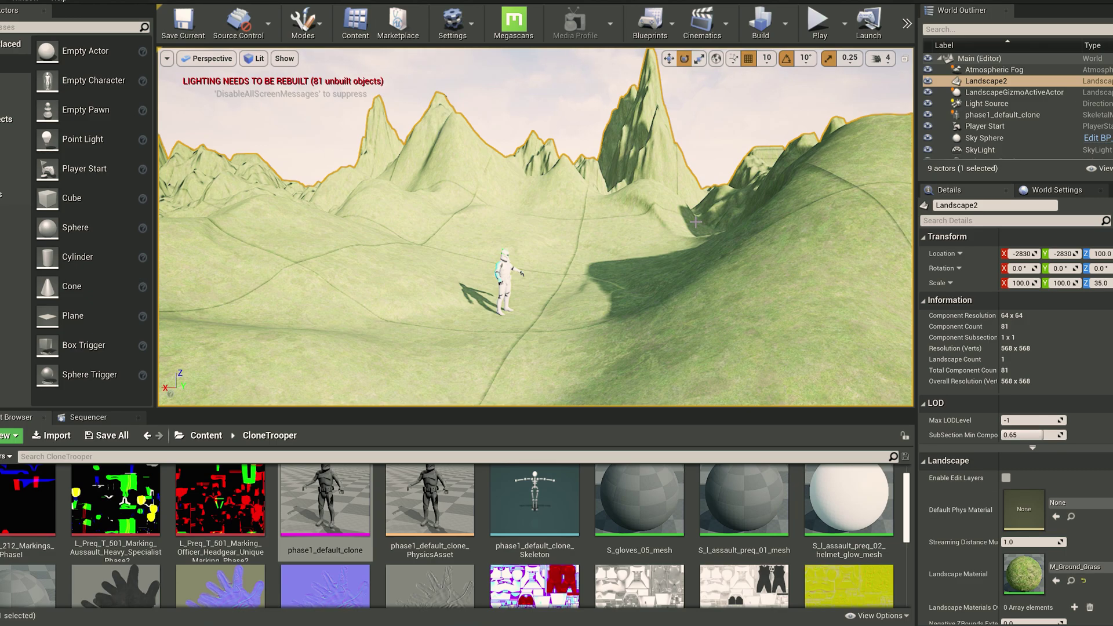
{"action": "right_click_drag", "start_coordinate": [692, 220], "coordinate": [688, 194]}
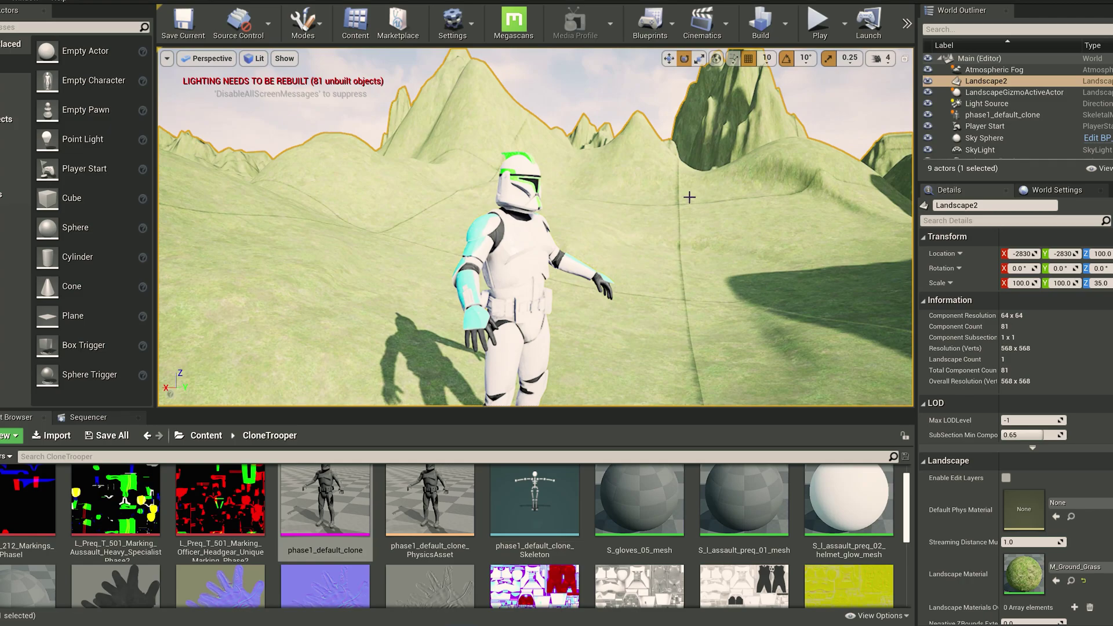
Step: Set the lighting build quality to High and check the selected quality level
{"action": "left_click", "coordinate": [784, 28]}
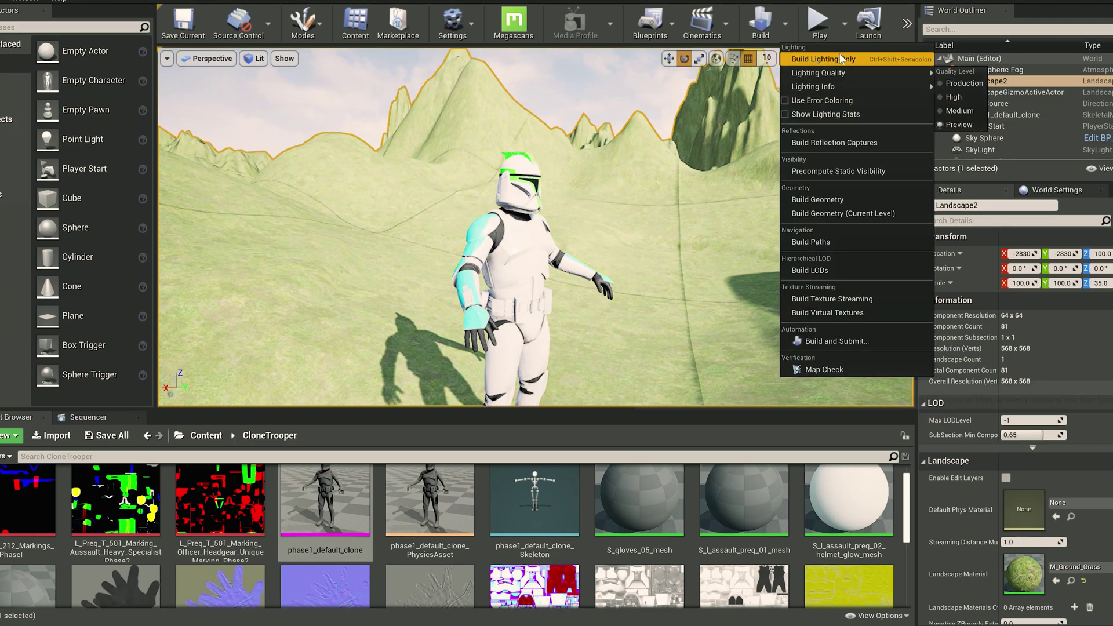
{"action": "mouse_move", "coordinate": [813, 70]}
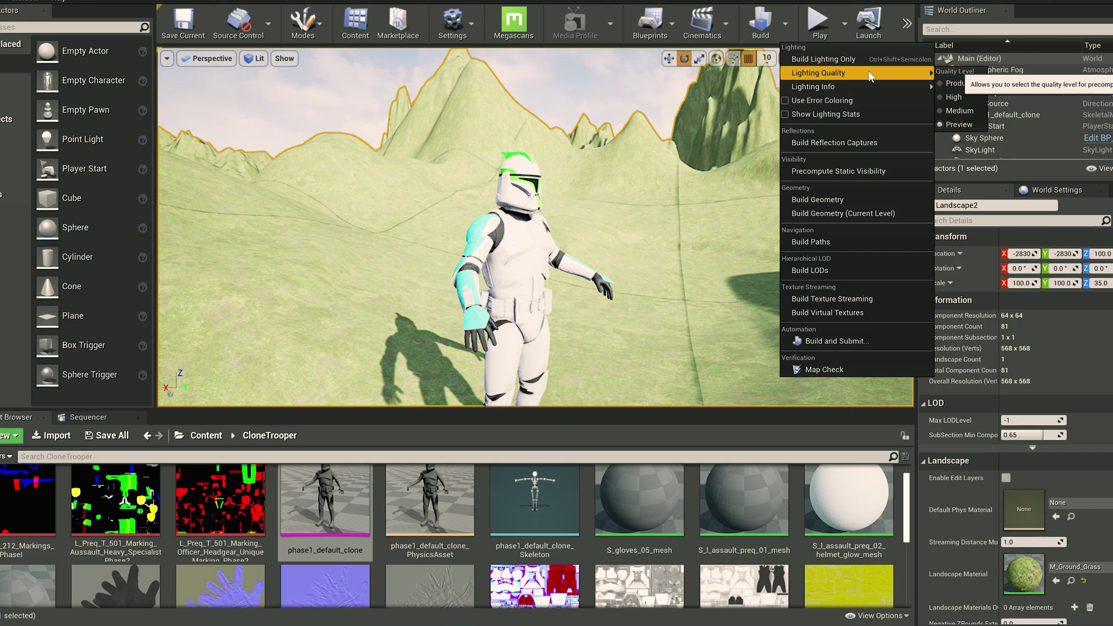
{"action": "left_click", "coordinate": [954, 97]}
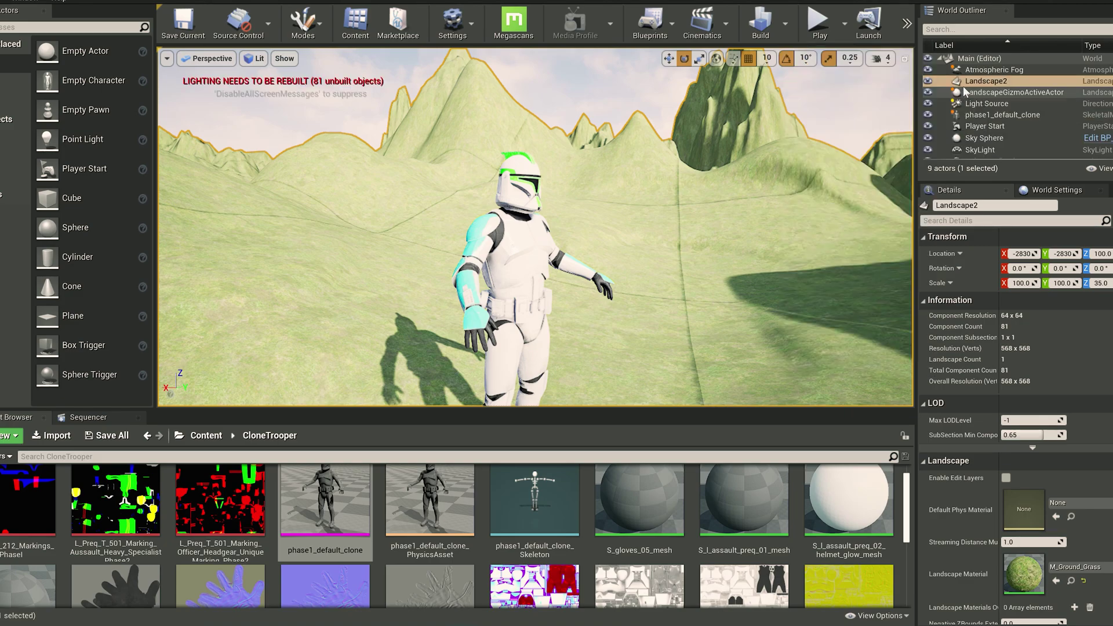
{"action": "left_click", "coordinate": [785, 28]}
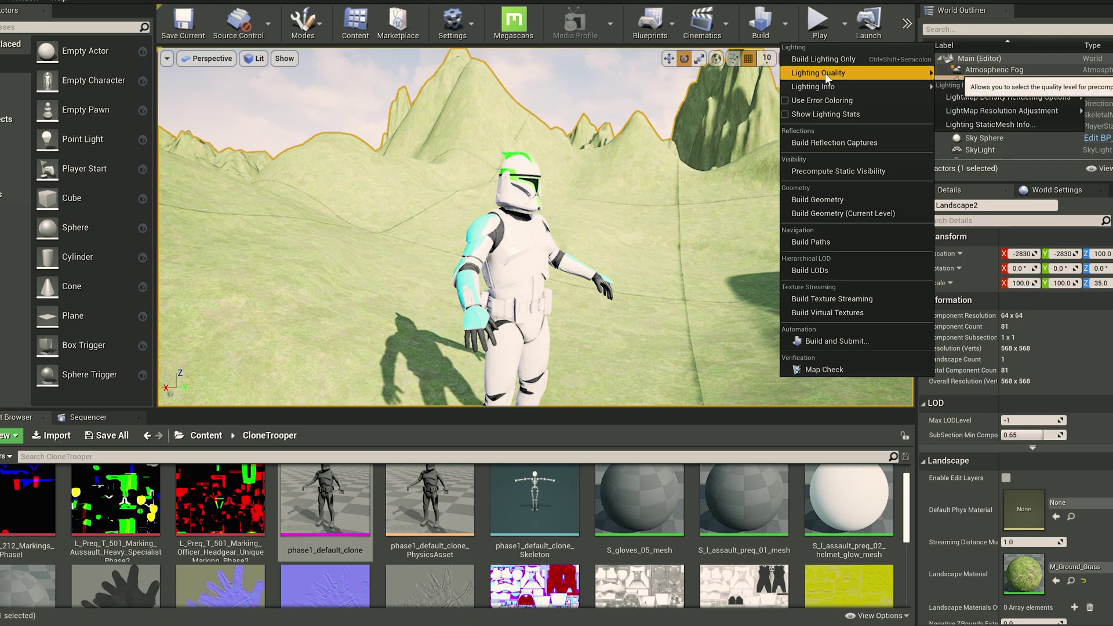
{"action": "mouse_move", "coordinate": [825, 73]}
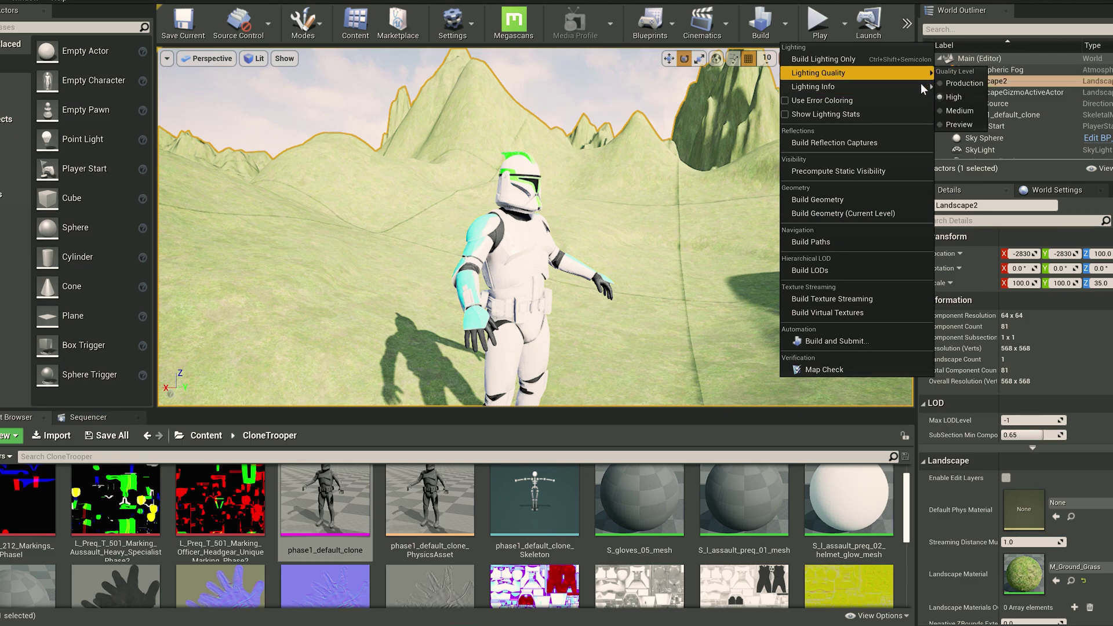
{"action": "mouse_move", "coordinate": [942, 96]}
{"action": "mouse_move", "coordinate": [916, 76]}
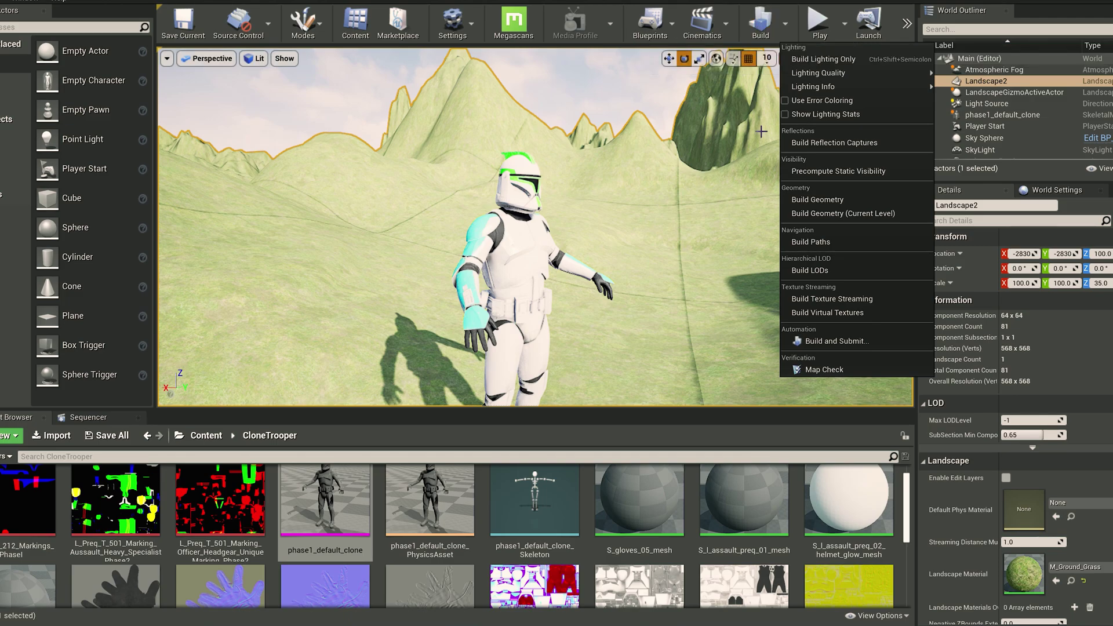
Step: Look over the clone and its shadow, and build only the level's lighting
{"action": "right_click_drag", "start_coordinate": [696, 155], "coordinate": [695, 200]}
{"action": "scroll", "coordinate": [694, 157], "scroll_direction": "down", "scroll_amount": 3}
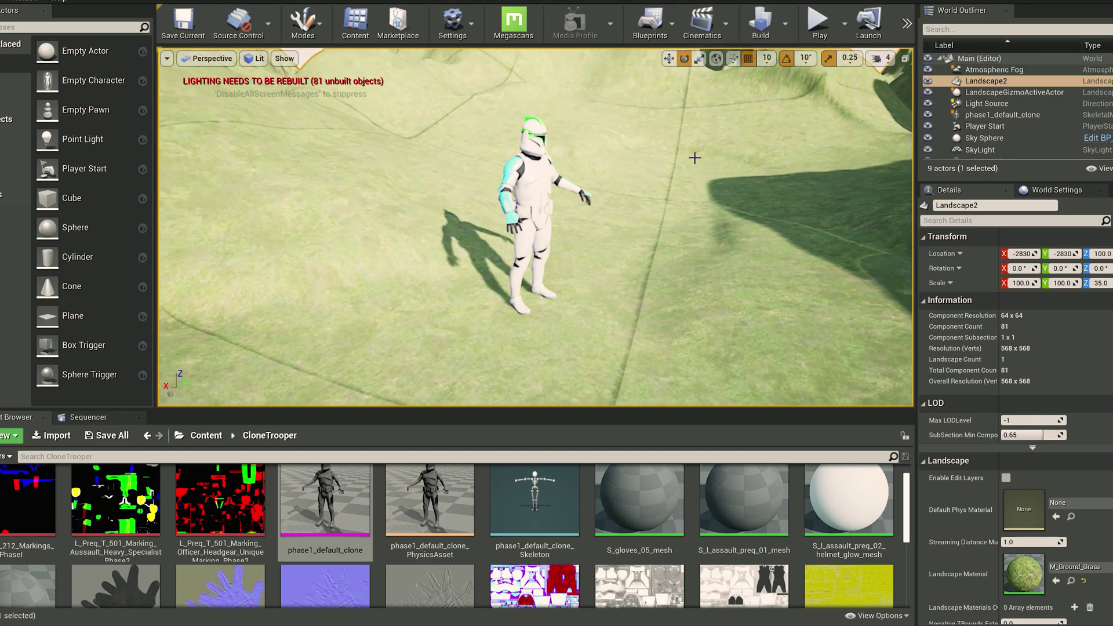
{"action": "right_click_drag", "start_coordinate": [694, 157], "coordinate": [695, 151]}
{"action": "scroll", "coordinate": [695, 154], "scroll_direction": "up", "scroll_amount": 3}
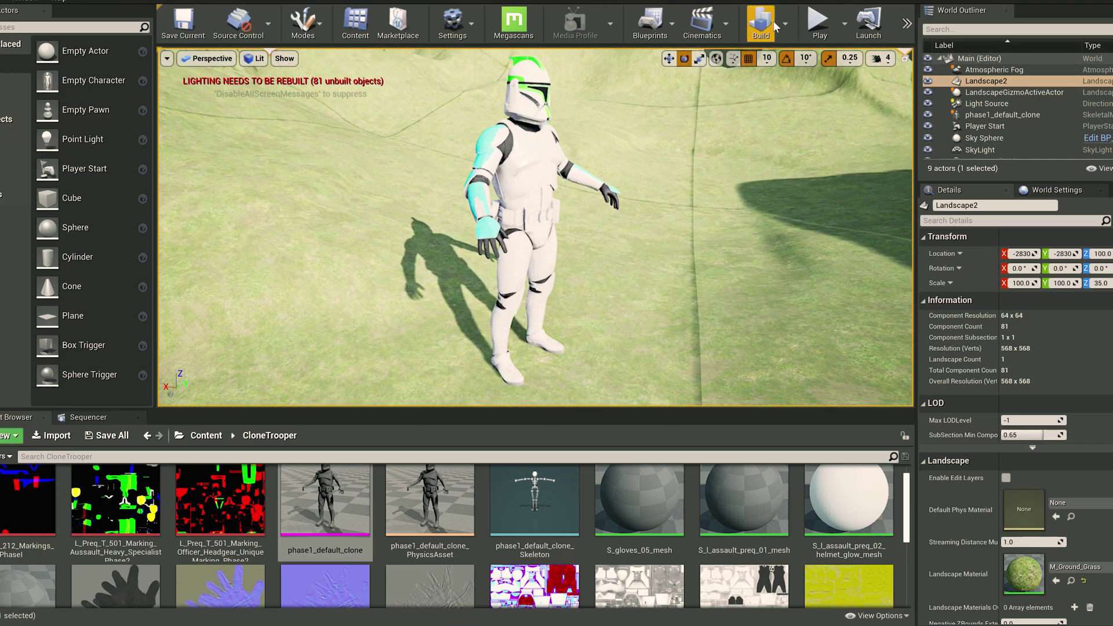
{"action": "left_click", "coordinate": [787, 26]}
{"action": "left_click", "coordinate": [792, 50]}
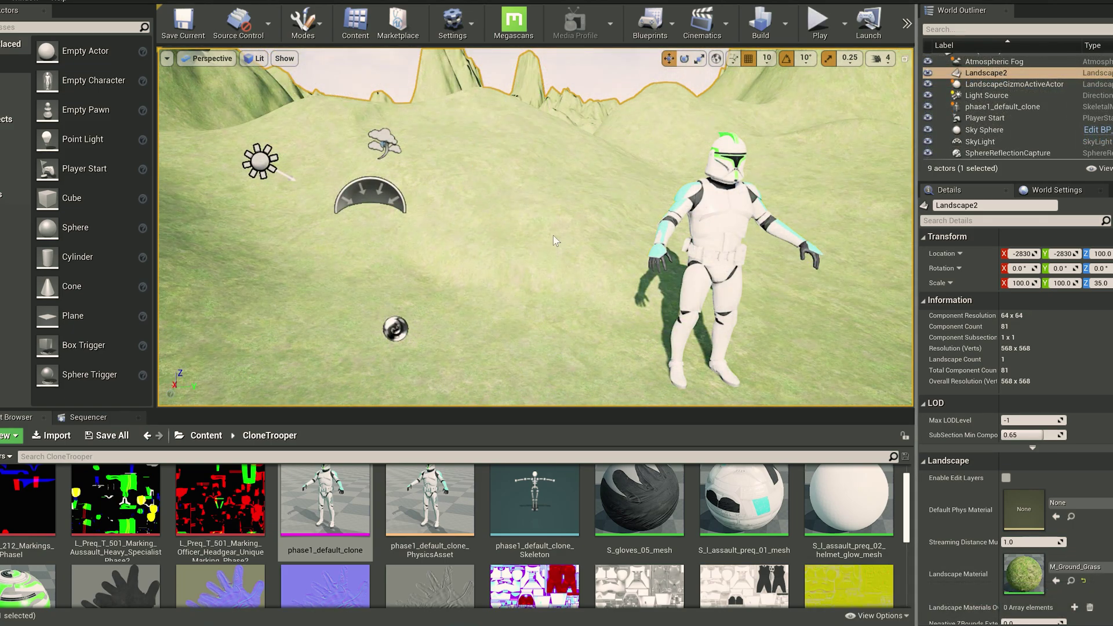
Step: Rotate the clone character to 180° around Z
{"action": "mouse_move", "coordinate": [516, 260]}
{"action": "right_mouse_down"}
{"action": "mouse_move", "coordinate": [582, 261]}
{"action": "mouse_move", "coordinate": [574, 269]}
{"action": "right_mouse_up"}
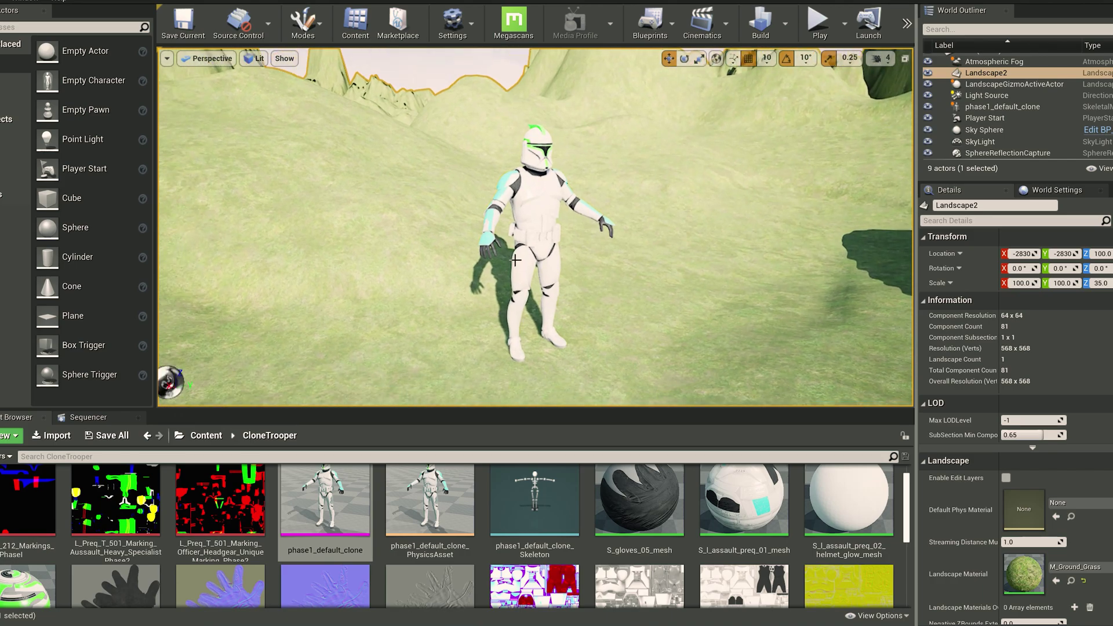
{"action": "right_click_drag", "start_coordinate": [677, 215], "coordinate": [676, 285]}
{"action": "left_click", "coordinate": [677, 285]}
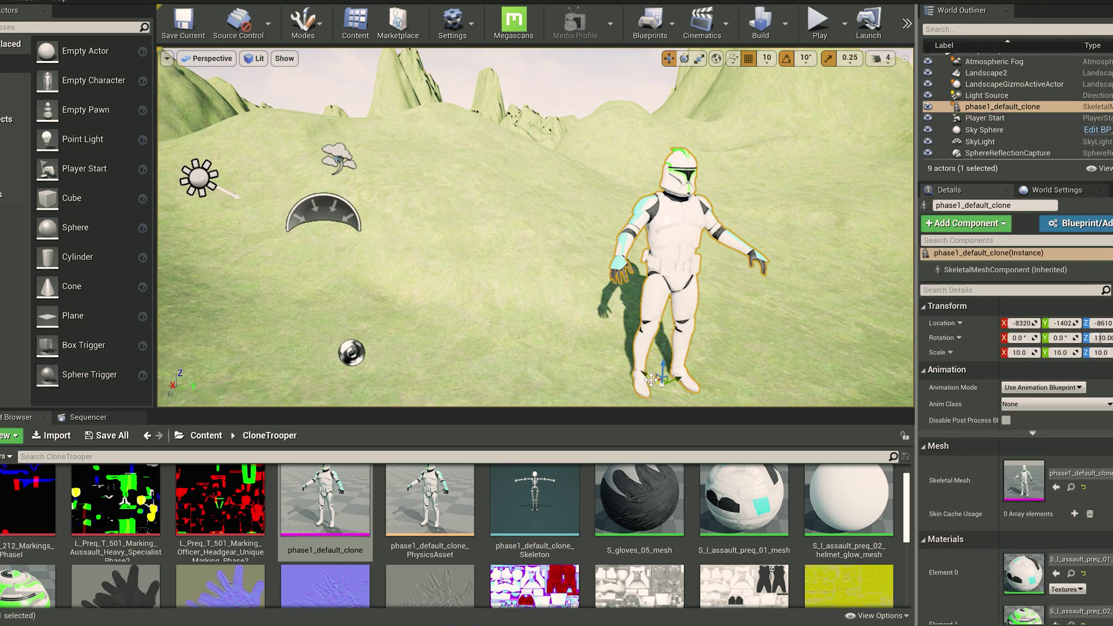
{"action": "key", "text": "e"}
{"action": "left_click_drag", "start_coordinate": [651, 404], "coordinate": [652, 406]}
{"action": "right_click_drag", "start_coordinate": [697, 380], "coordinate": [629, 358]}
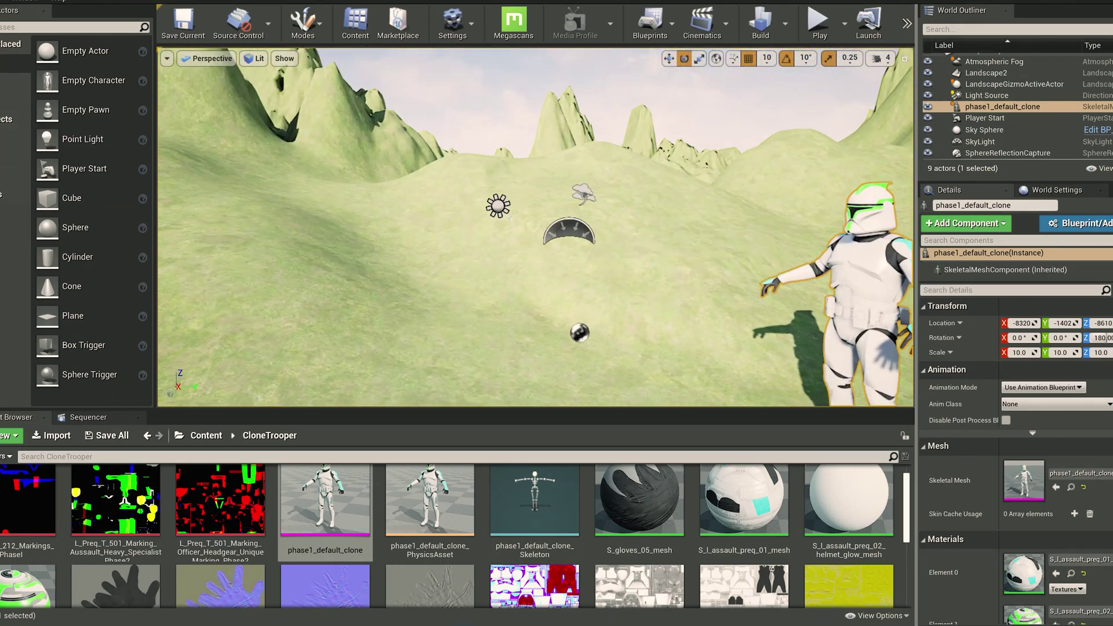
Step: Move the SphereReflectionCapture sideways across the valley near the clone character
{"action": "scroll", "coordinate": [529, 224], "scroll_direction": "up", "scroll_amount": 5}
{"action": "right_click_drag", "start_coordinate": [516, 231], "coordinate": [536, 255]}
{"action": "scroll", "coordinate": [503, 239], "scroll_direction": "down", "scroll_amount": 4}
{"action": "right_click_drag", "start_coordinate": [597, 372], "coordinate": [613, 326]}
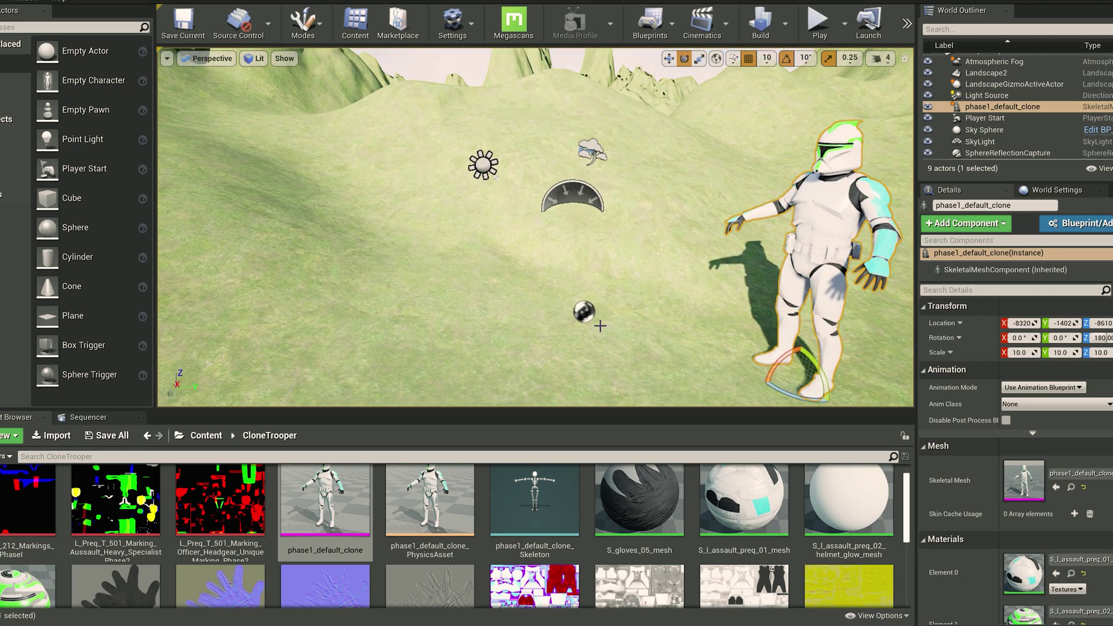
{"action": "left_click", "coordinate": [584, 311]}
{"action": "right_click_drag", "start_coordinate": [627, 279], "coordinate": [620, 279]}
{"action": "key", "text": "w"}
{"action": "left_click_drag", "start_coordinate": [544, 231], "coordinate": [494, 229]}
{"action": "right_click_drag", "start_coordinate": [494, 231], "coordinate": [417, 235]}
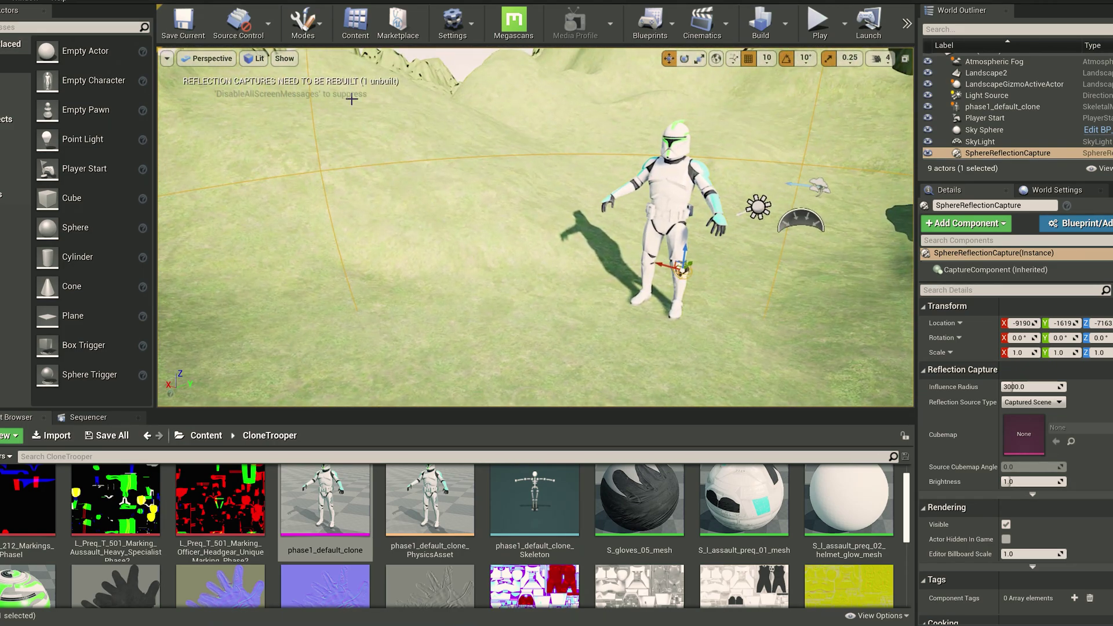
Step: Select the Atmospheric Fog and toggle its visibility off and on to compare its effect
{"action": "left_click", "coordinate": [583, 250]}
{"action": "right_click_drag", "start_coordinate": [583, 250], "coordinate": [616, 250]}
{"action": "left_click", "coordinate": [607, 128]}
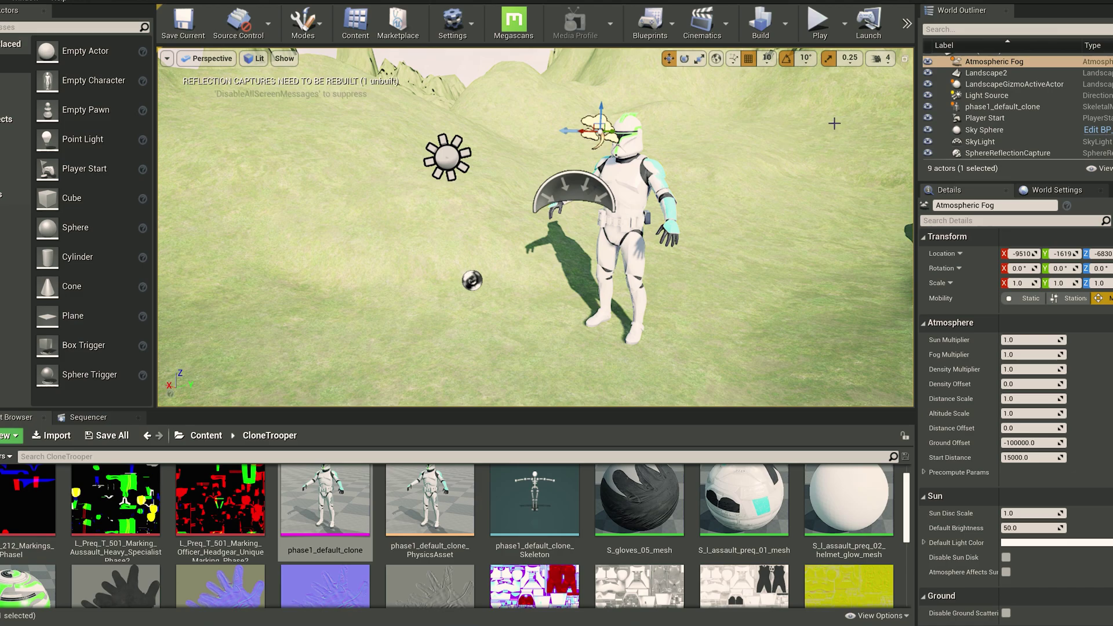
{"action": "left_click", "coordinate": [929, 62]}
{"action": "left_click", "coordinate": [929, 61]}
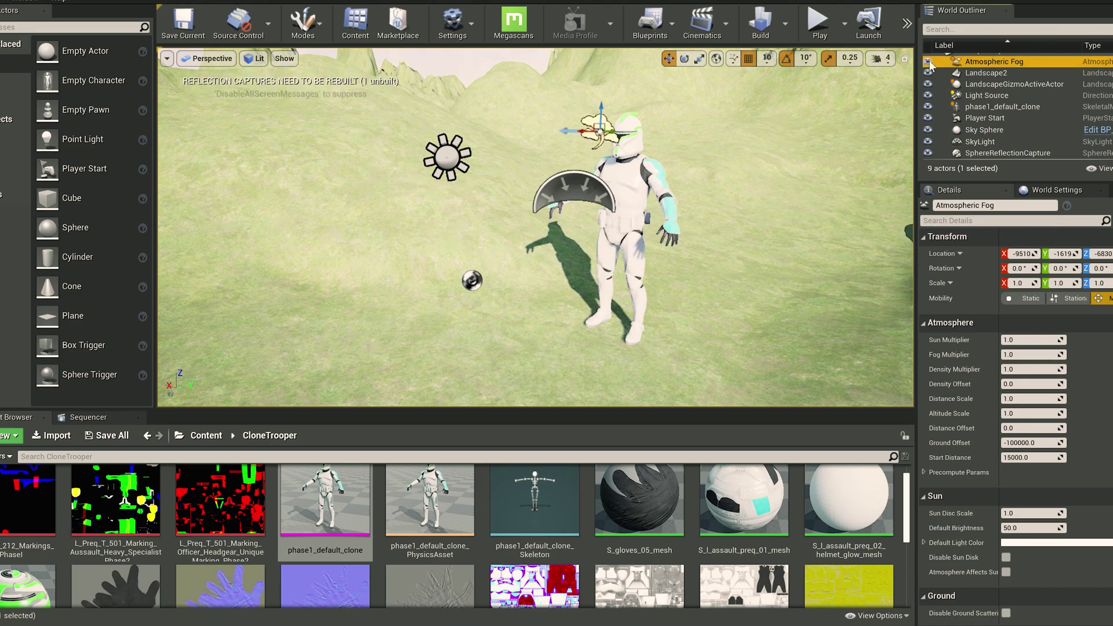
{"action": "left_click", "coordinate": [930, 61]}
{"action": "left_click", "coordinate": [929, 61]}
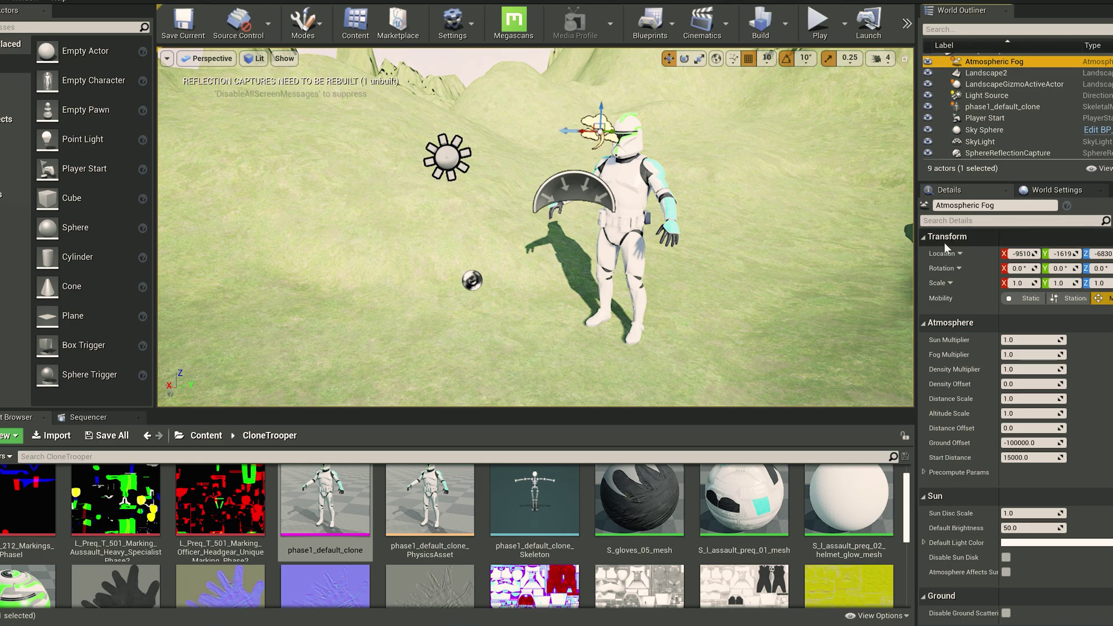
Step: Select the SkyLight and toggle its visibility off and on to compare its effect on the clone and valley
{"action": "left_click", "coordinate": [986, 141]}
{"action": "right_click_drag", "start_coordinate": [759, 223], "coordinate": [655, 154]}
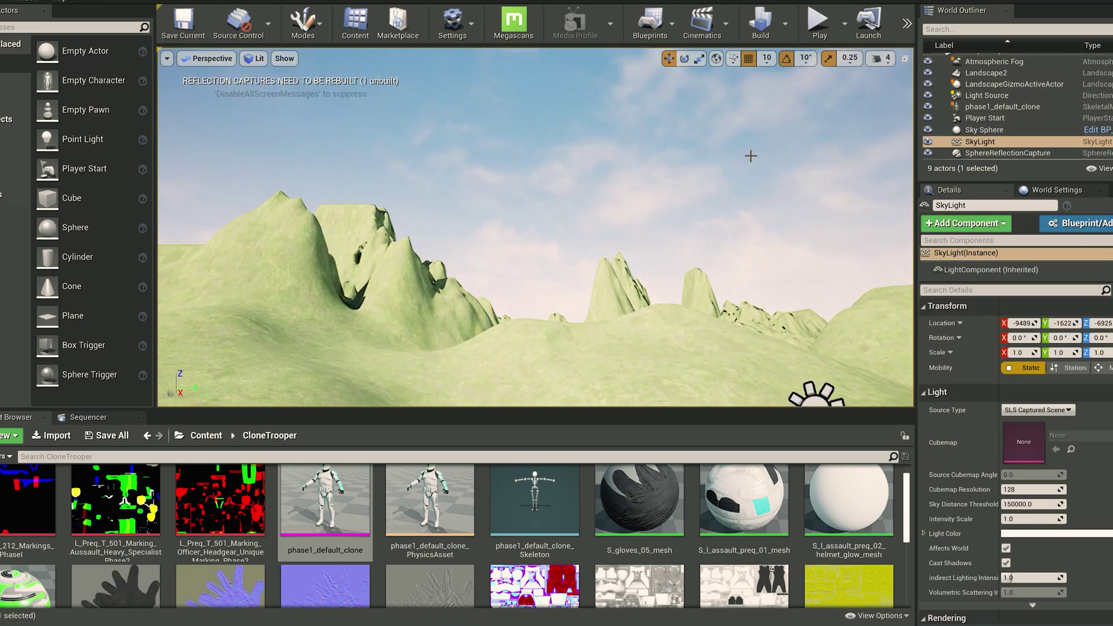
{"action": "right_click_drag", "start_coordinate": [570, 211], "coordinate": [748, 261]}
{"action": "left_click", "coordinate": [929, 143]}
{"action": "left_click", "coordinate": [929, 143]}
{"action": "left_click", "coordinate": [928, 142]}
{"action": "left_click", "coordinate": [929, 143]}
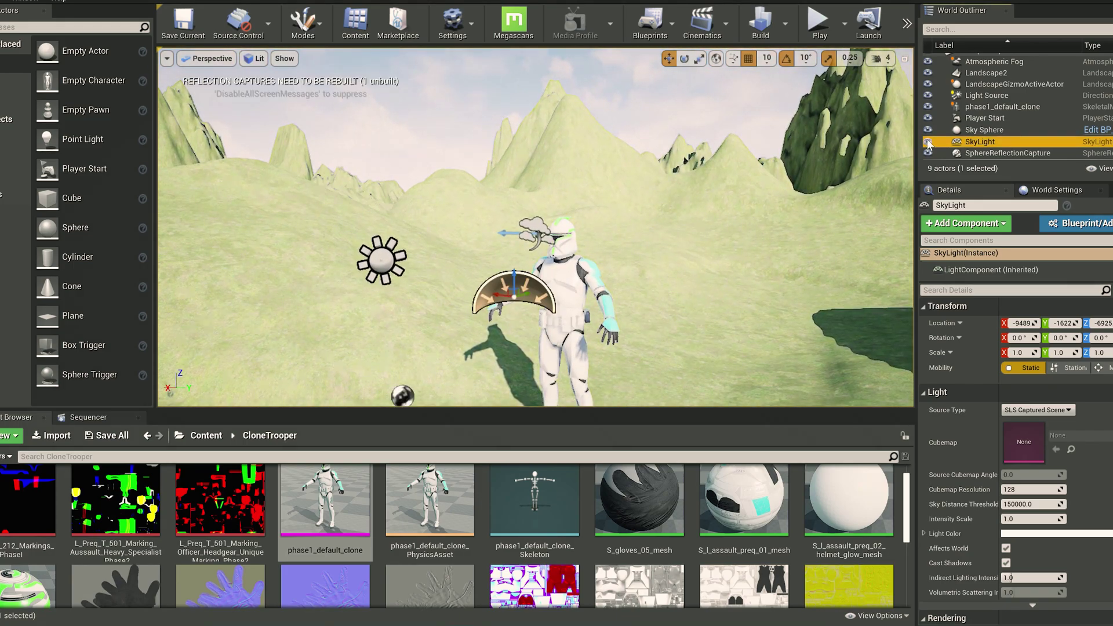
{"action": "key", "text": "w"}
{"action": "mouse_move", "coordinate": [767, 203]}
{"action": "right_mouse_down"}
{"action": "mouse_move", "coordinate": [737, 249]}
{"action": "mouse_move", "coordinate": [722, 203]}
{"action": "mouse_move", "coordinate": [711, 217]}
{"action": "right_mouse_up"}
{"action": "key", "text": "s"}
{"action": "right_click_drag", "start_coordinate": [597, 164], "coordinate": [578, 163]}
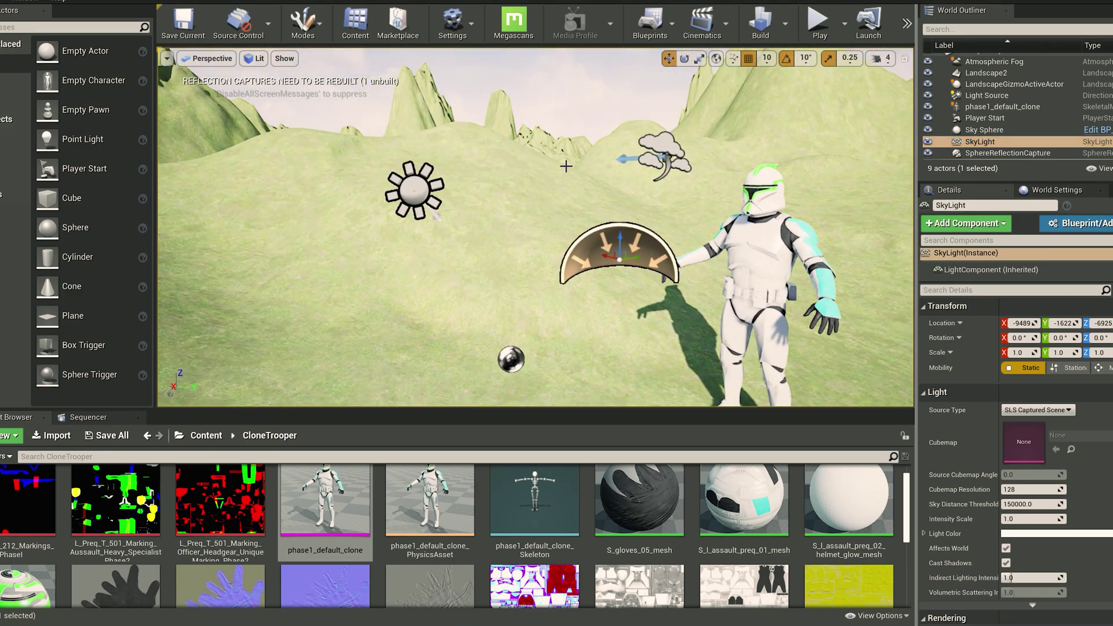
Step: Select the directional Light Source near the clone and rotate it to about 86° around Z
{"action": "left_click", "coordinate": [415, 192]}
{"action": "key", "text": "d"}
{"action": "mouse_move", "coordinate": [711, 204]}
{"action": "right_mouse_down"}
{"action": "mouse_move", "coordinate": [540, 206]}
{"action": "mouse_move", "coordinate": [476, 194]}
{"action": "mouse_move", "coordinate": [348, 232]}
{"action": "mouse_move", "coordinate": [313, 218]}
{"action": "mouse_move", "coordinate": [327, 214]}
{"action": "right_mouse_up"}
{"action": "key", "text": "s"}
{"action": "key", "text": "w"}
{"action": "key", "text": "s"}
{"action": "key", "text": "w"}
{"action": "right_click_drag", "start_coordinate": [722, 203], "coordinate": [696, 196]}
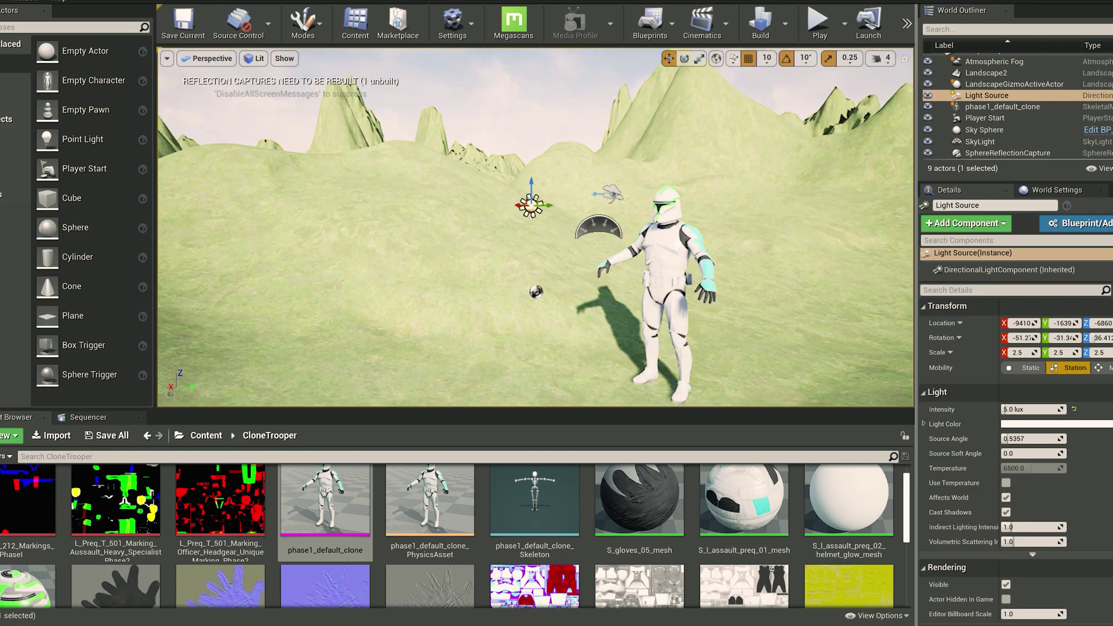
{"action": "key", "text": "e"}
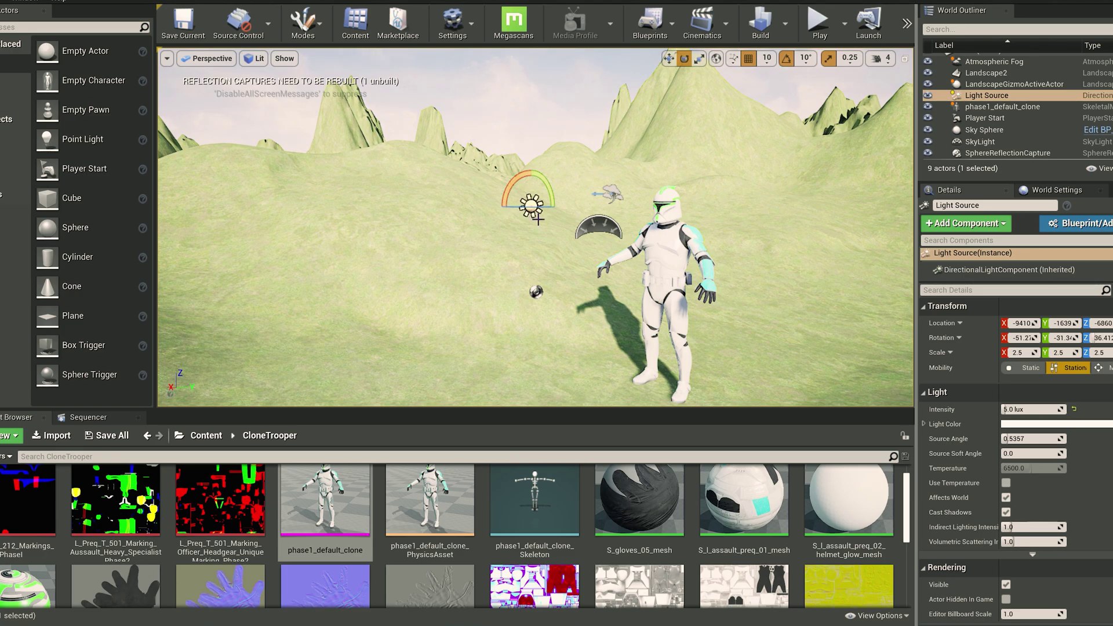
{"action": "left_click_drag", "start_coordinate": [544, 214], "coordinate": [495, 214]}
{"action": "key", "text": "w"}
{"action": "right_click_drag", "start_coordinate": [544, 216], "coordinate": [608, 221]}
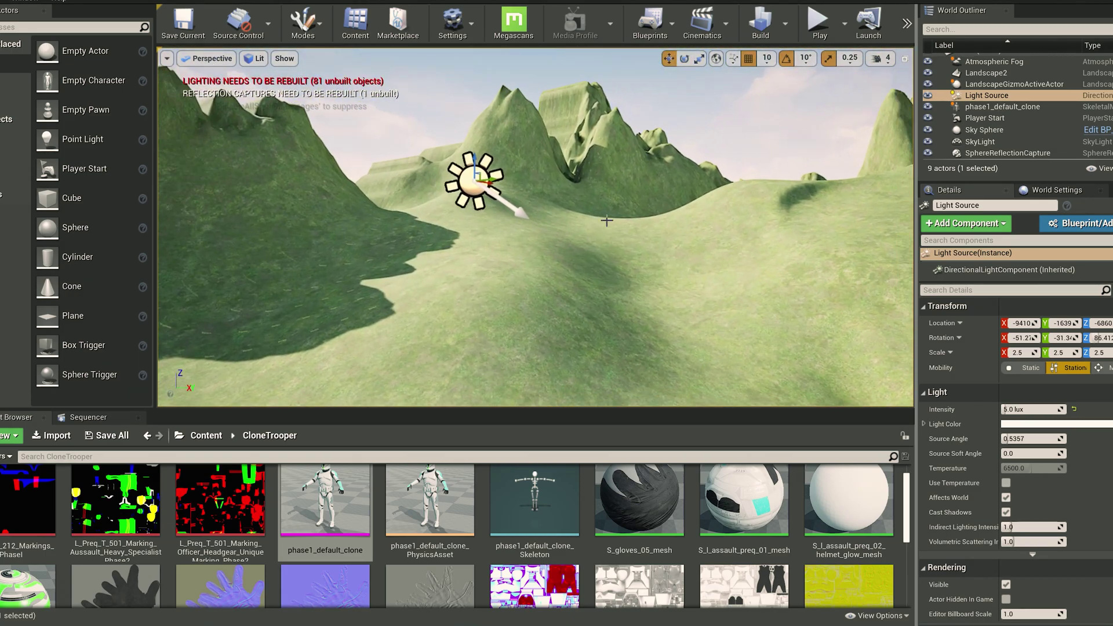
{"action": "right_click_drag", "start_coordinate": [575, 259], "coordinate": [599, 254]}
Step: Try different tilts of the Light Source while checking the shadows, and turn it to about 76° around Z
{"action": "key", "text": "e"}
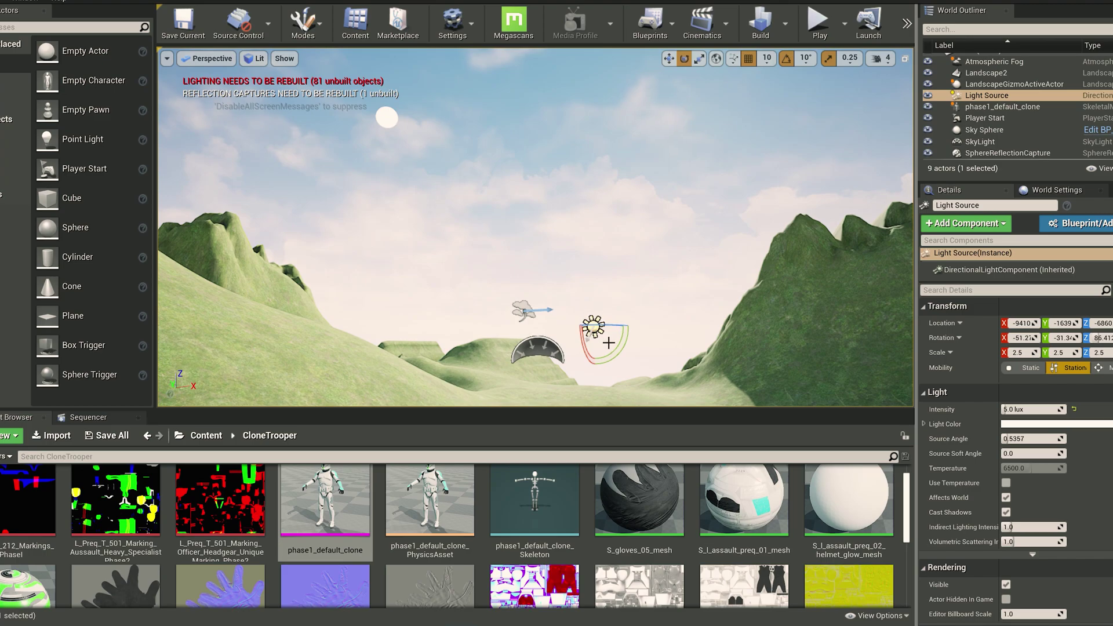
{"action": "left_click_drag", "start_coordinate": [614, 332], "coordinate": [629, 330]}
{"action": "right_click_drag", "start_coordinate": [612, 285], "coordinate": [465, 256]}
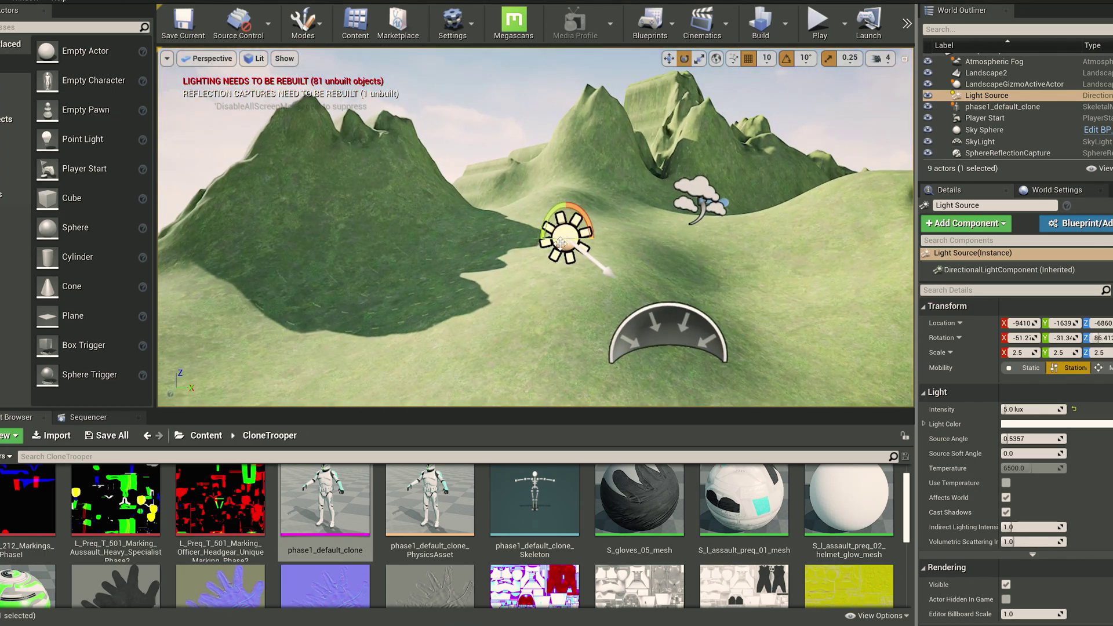
{"action": "mouse_move", "coordinate": [608, 287]}
{"action": "right_mouse_down"}
{"action": "mouse_move", "coordinate": [661, 313]}
{"action": "mouse_move", "coordinate": [704, 302]}
{"action": "mouse_move", "coordinate": [655, 304]}
{"action": "mouse_move", "coordinate": [765, 308]}
{"action": "right_mouse_up"}
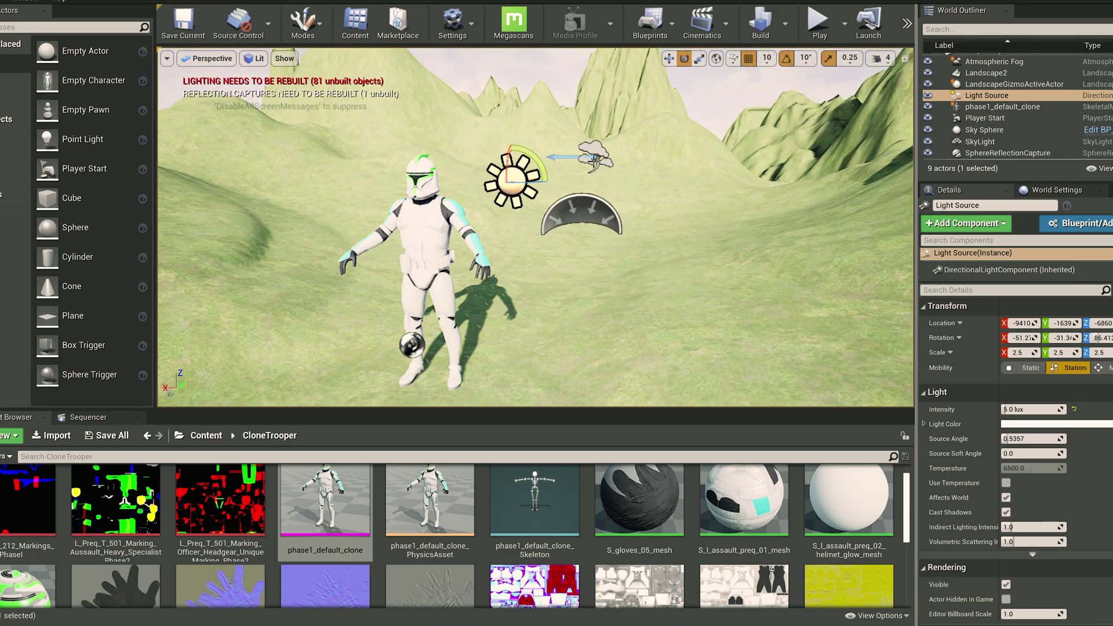
{"action": "right_click_drag", "start_coordinate": [377, 223], "coordinate": [304, 220]}
{"action": "left_click_drag", "start_coordinate": [252, 185], "coordinate": [215, 178]}
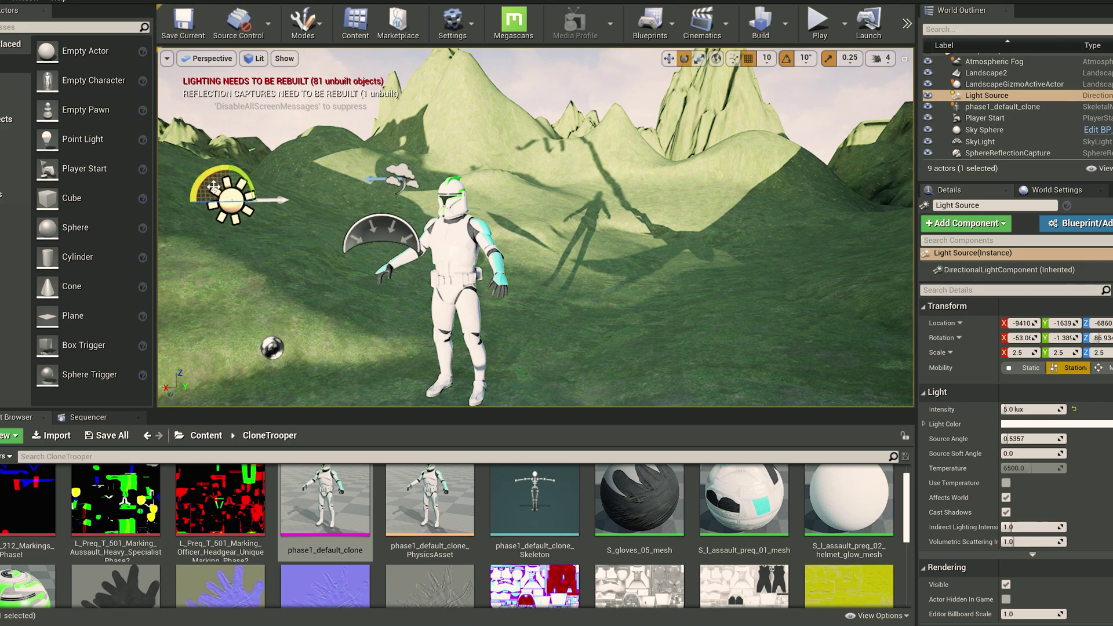
{"action": "mouse_move", "coordinate": [211, 188]}
{"action": "left_mouse_down"}
{"action": "mouse_move", "coordinate": [227, 210]}
{"action": "mouse_move", "coordinate": [213, 204]}
{"action": "left_mouse_up"}
Step: Set the Light Source's intensity to 3 lux and check the clone's shadow
{"action": "scroll", "coordinate": [1037, 402], "scroll_direction": "down", "scroll_amount": 1}
{"action": "left_click", "coordinate": [1027, 390]}
{"action": "type", "text": "3"}
{"action": "key", "text": "Return"}
{"action": "key", "text": "a"}
{"action": "mouse_move", "coordinate": [835, 336]}
{"action": "right_mouse_down"}
{"action": "mouse_move", "coordinate": [888, 328]}
{"action": "mouse_move", "coordinate": [955, 369]}
{"action": "right_mouse_up"}
{"action": "key", "text": "w"}
{"action": "key", "text": "a"}
{"action": "key", "text": "w"}
{"action": "key", "text": "a"}
{"action": "key", "text": "s"}
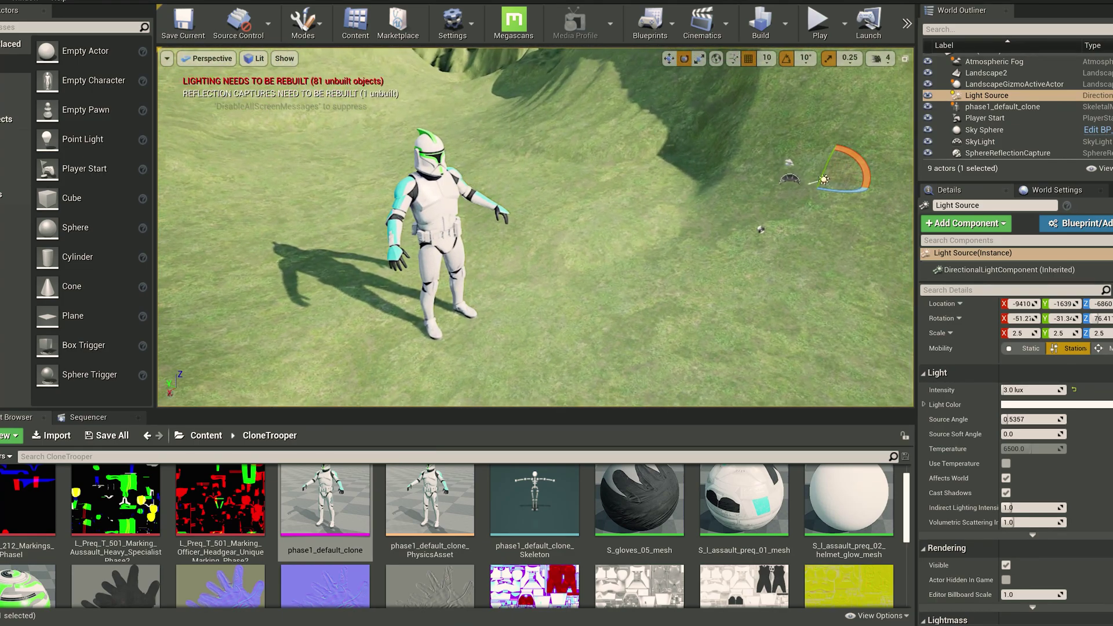
Step: Place a Point Light in front of the clone and raise its intensity to about 133 cd
{"action": "left_click", "coordinate": [2, 84]}
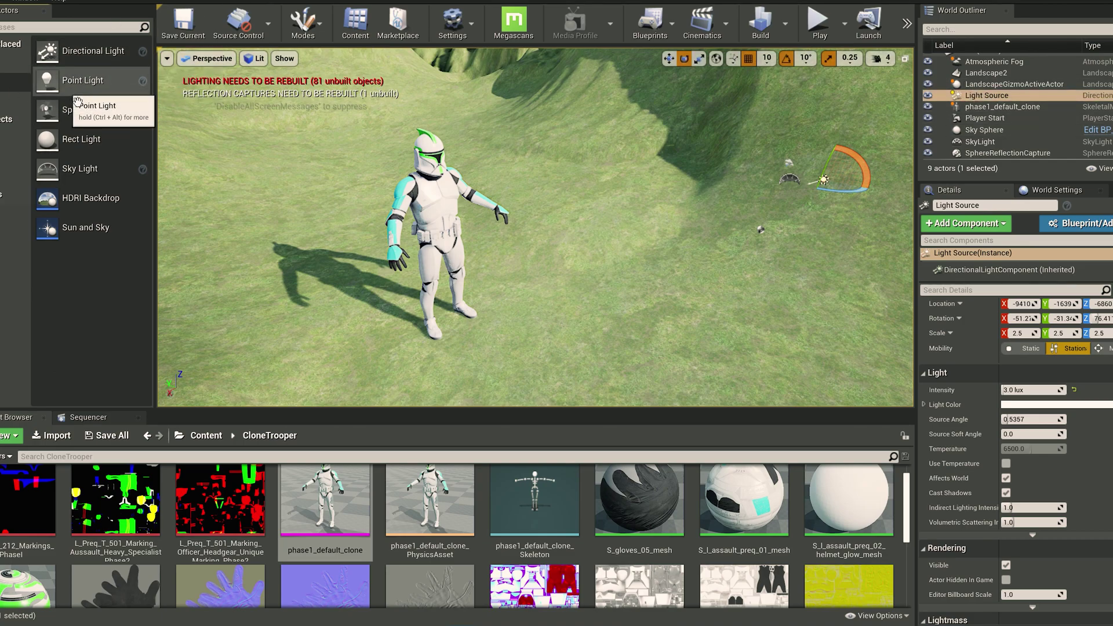
{"action": "left_click_drag", "start_coordinate": [77, 96], "coordinate": [464, 166]}
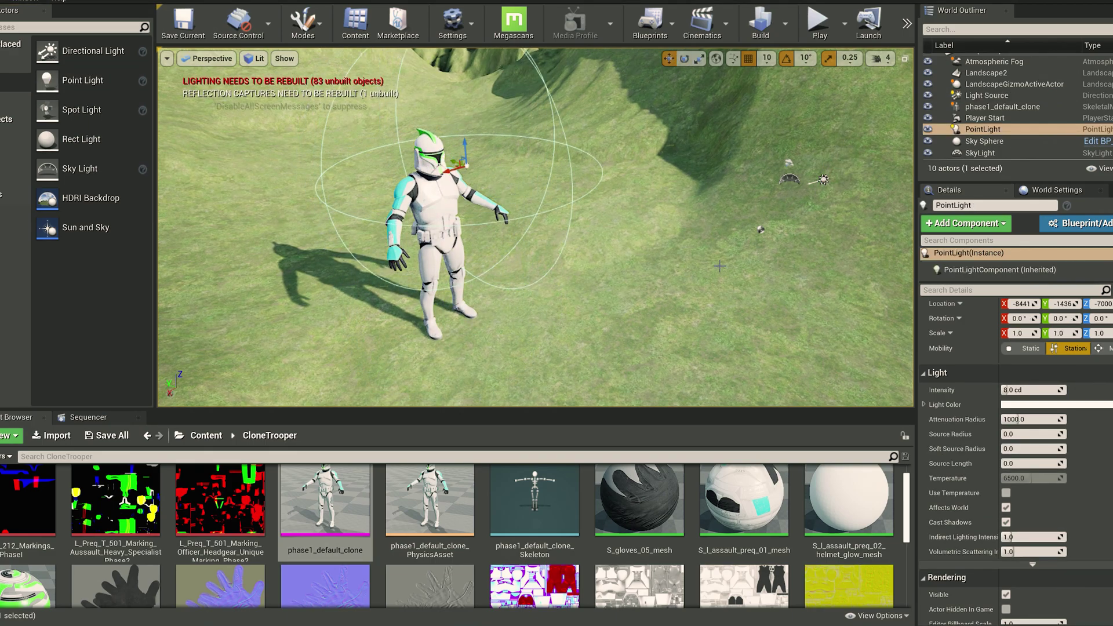
{"action": "left_click_drag", "start_coordinate": [1011, 390], "coordinate": [1065, 390]}
{"action": "right_click_drag", "start_coordinate": [696, 261], "coordinate": [777, 212]}
{"action": "key", "text": "w"}
{"action": "left_click_drag", "start_coordinate": [668, 232], "coordinate": [578, 254]}
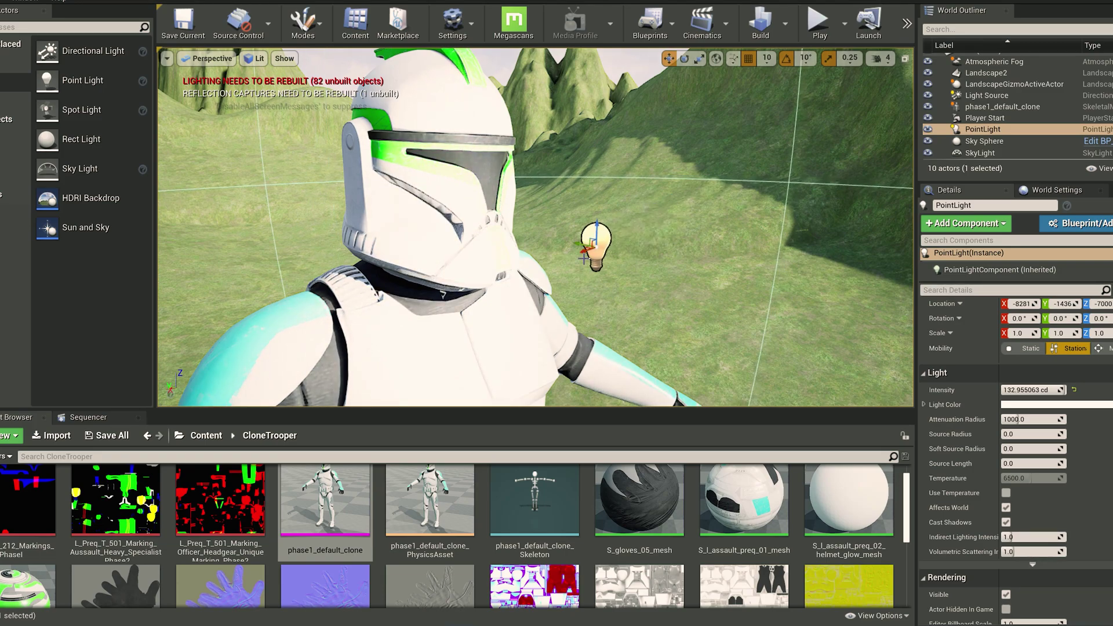
Step: Raise the Point Light beside the clone's helmet, inspect its effect on the armour, and delete it
{"action": "left_click_drag", "start_coordinate": [603, 233], "coordinate": [748, 123]}
{"action": "key", "text": "f"}
{"action": "left_click_drag", "start_coordinate": [710, 213], "coordinate": [695, 234], "text": "alt"}
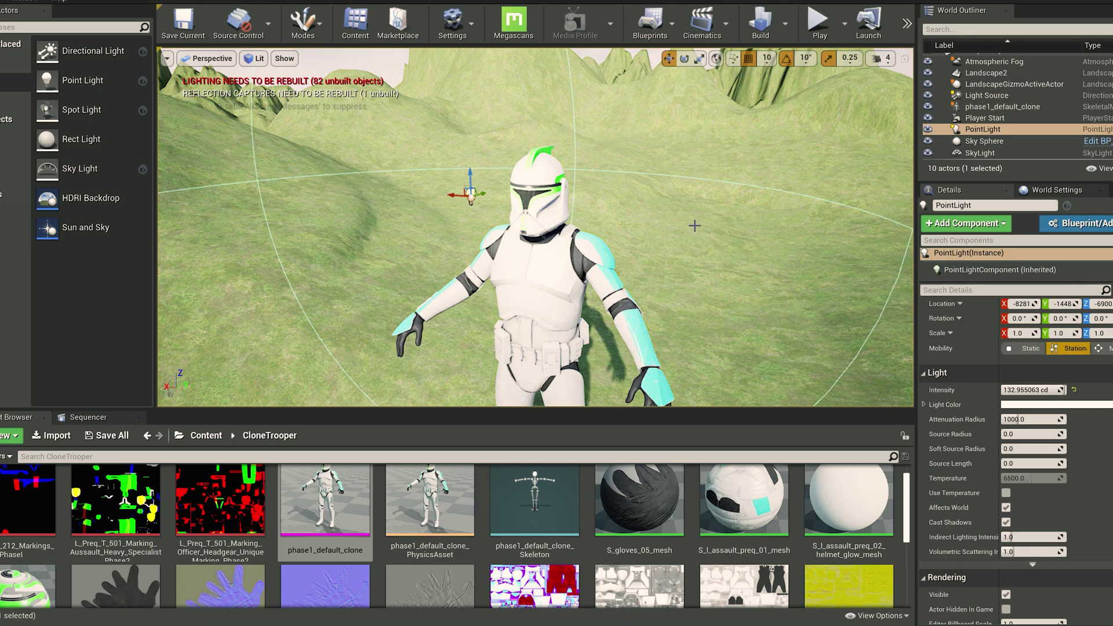
{"action": "scroll", "coordinate": [636, 220], "scroll_direction": "up", "scroll_amount": 5}
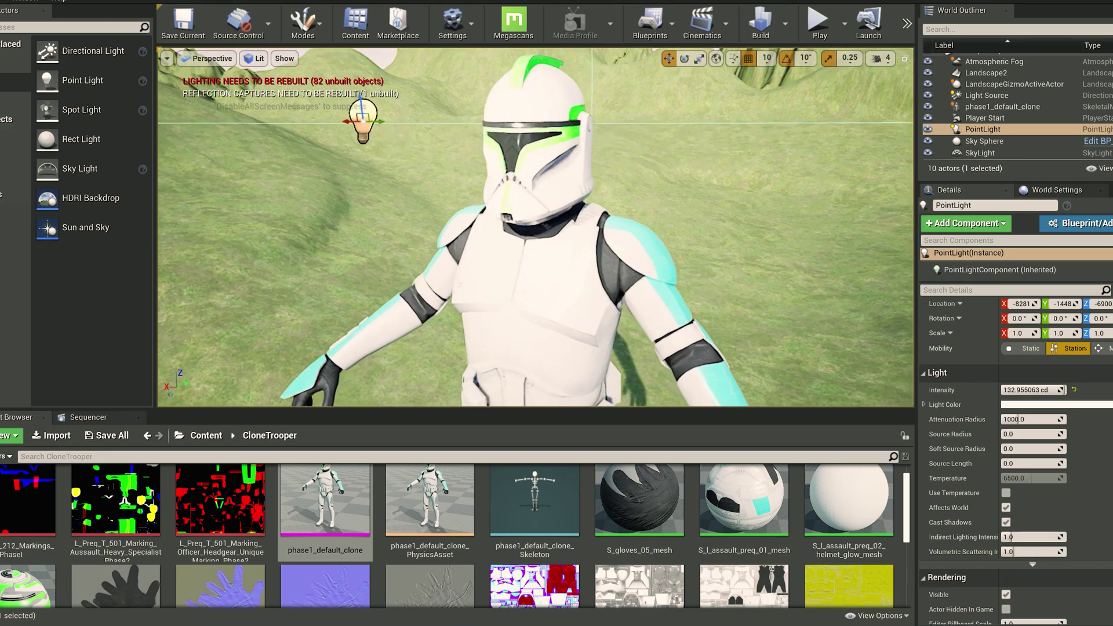
{"action": "key", "text": "Delete"}
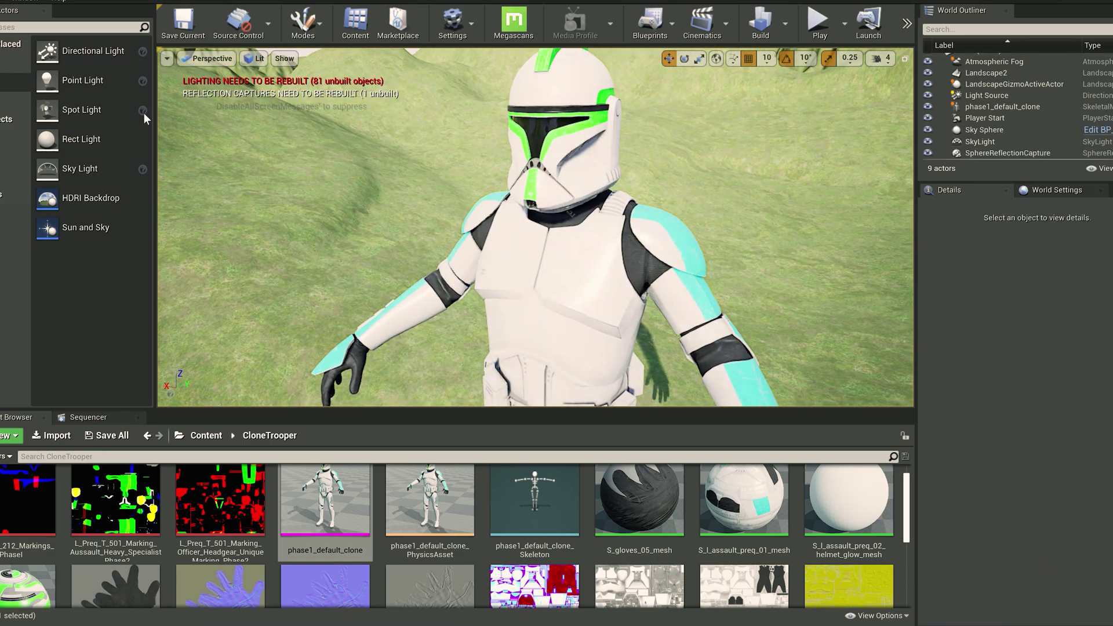
Step: Place a Spot Light in the valley and move it closer to the clone's side
{"action": "scroll", "coordinate": [243, 174], "scroll_direction": "down", "scroll_amount": 3}
{"action": "left_click_drag", "start_coordinate": [81, 110], "coordinate": [303, 86]}
{"action": "right_click_drag", "start_coordinate": [318, 134], "coordinate": [315, 130]}
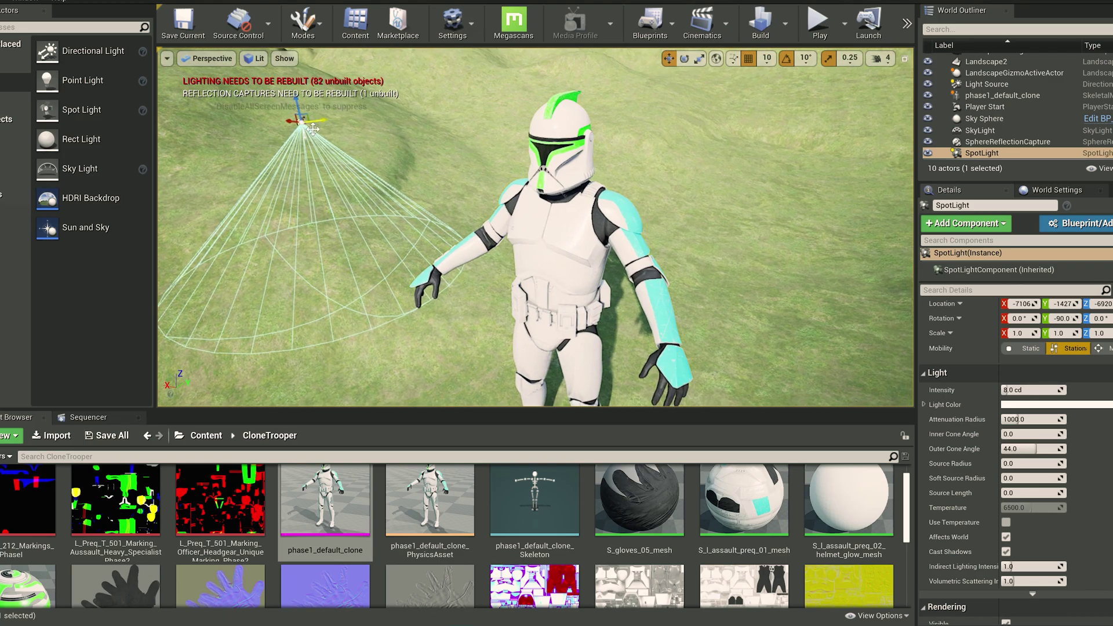
{"action": "left_click_drag", "start_coordinate": [298, 133], "coordinate": [456, 186]}
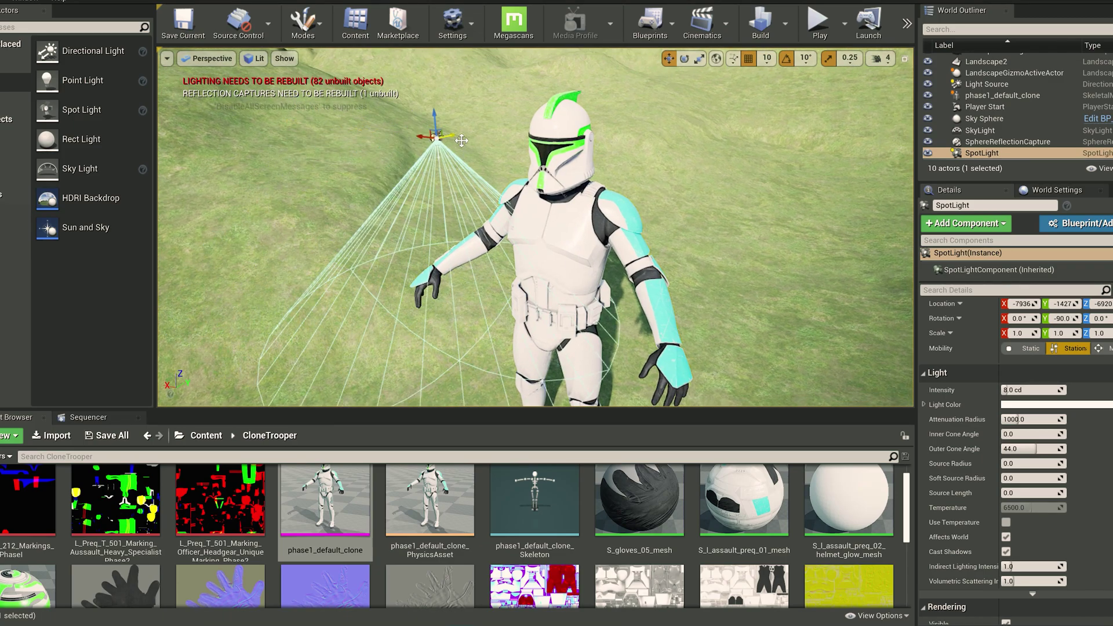
{"action": "left_click_drag", "start_coordinate": [462, 140], "coordinate": [377, 194]}
{"action": "left_click_drag", "start_coordinate": [321, 168], "coordinate": [409, 219]}
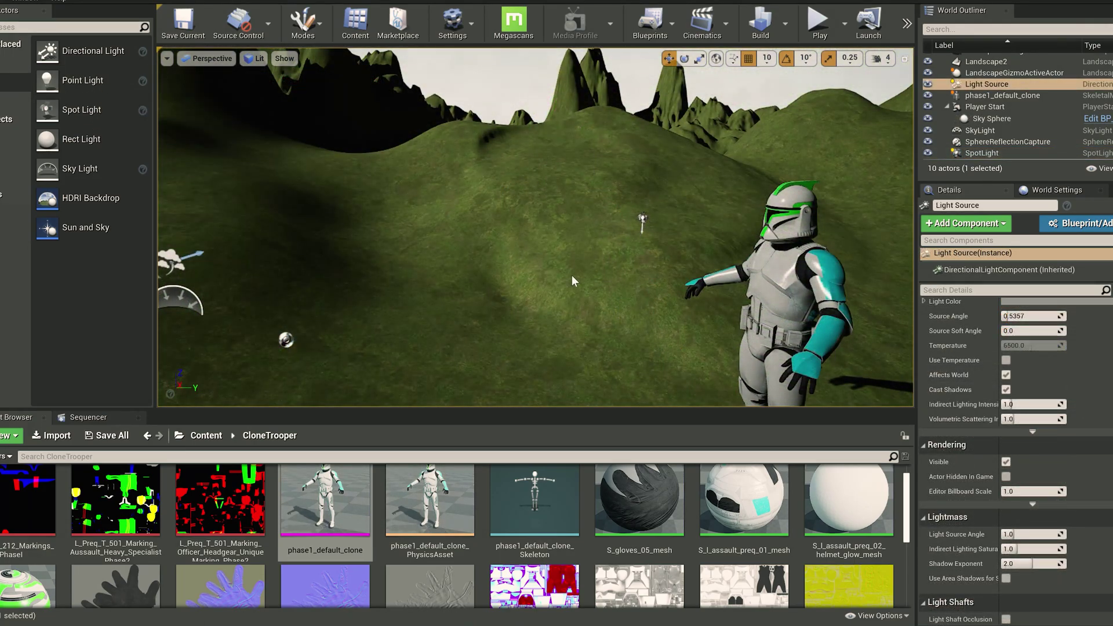
Step: Inspect the clone in the darkened valley, place a Point Light at it, and delete that light
{"action": "key", "text": "f"}
{"action": "right_click_drag", "start_coordinate": [536, 228], "coordinate": [447, 275]}
{"action": "key", "text": "w"}
{"action": "mouse_move", "coordinate": [535, 228]}
{"action": "right_mouse_down"}
{"action": "mouse_move", "coordinate": [521, 262]}
{"action": "mouse_move", "coordinate": [507, 261]}
{"action": "mouse_move", "coordinate": [504, 224]}
{"action": "mouse_move", "coordinate": [515, 233]}
{"action": "right_mouse_up"}
{"action": "key", "text": "s"}
{"action": "key", "text": "w"}
{"action": "key", "text": "w"}
{"action": "key", "text": "s"}
{"action": "left_click_drag", "start_coordinate": [70, 86], "coordinate": [561, 229]}
{"action": "key", "text": "Delete"}
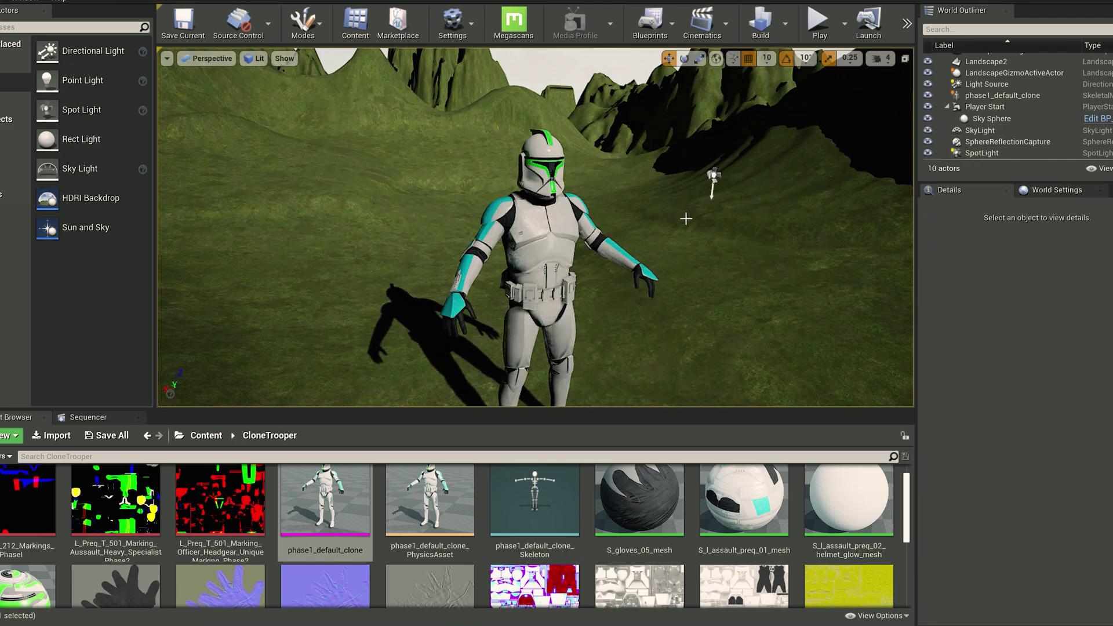
Step: Move the Spot Light beside the clone's helmet and set its intensity to 160 cd
{"action": "left_click", "coordinate": [714, 176]}
{"action": "left_click_drag", "start_coordinate": [715, 176], "coordinate": [599, 180]}
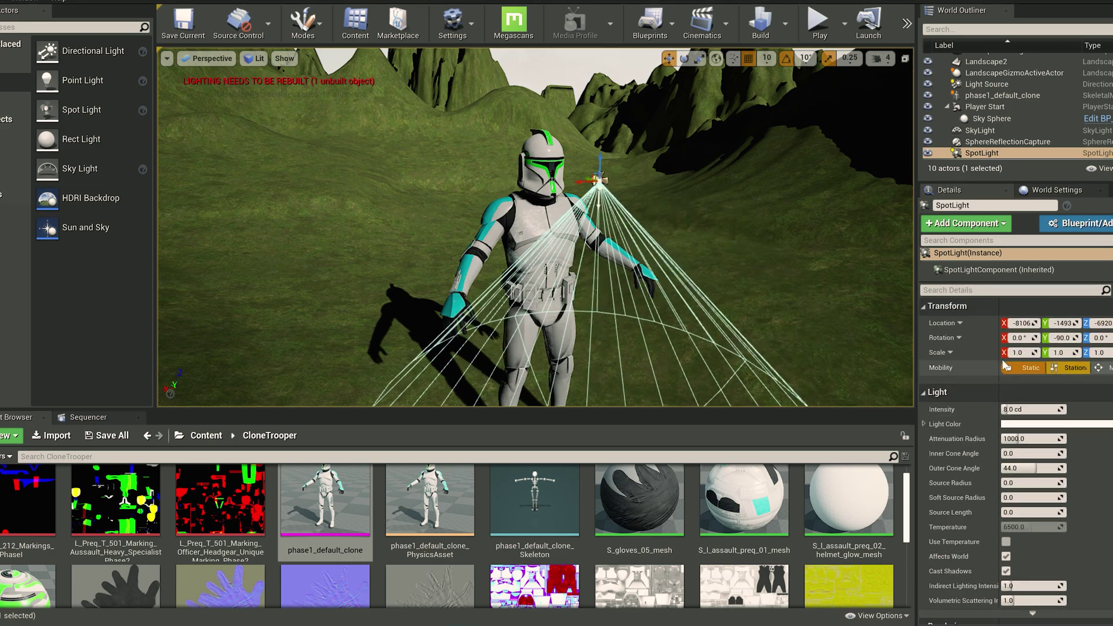
{"action": "left_click_drag", "start_coordinate": [1021, 410], "coordinate": [1049, 410]}
Step: Rotate the Spot Light so its cone points at the clone's helmet
{"action": "key", "text": "e"}
{"action": "left_click_drag", "start_coordinate": [621, 168], "coordinate": [623, 214]}
{"action": "right_click_drag", "start_coordinate": [623, 214], "coordinate": [667, 204]}
{"action": "key", "text": "a"}
{"action": "key", "text": "w"}
{"action": "key", "text": "s"}
{"action": "key", "text": "w"}
{"action": "left_click_drag", "start_coordinate": [474, 224], "coordinate": [625, 228]}
{"action": "right_click_drag", "start_coordinate": [624, 227], "coordinate": [765, 226]}
{"action": "key", "text": "a"}
{"action": "key", "text": "w"}
{"action": "key", "text": "a"}
{"action": "right_click_drag", "start_coordinate": [458, 268], "coordinate": [503, 270]}
{"action": "key", "text": "w"}
Step: Move the Spot Light farther out in front of the clone's helmet and inspect the lit armour
{"action": "left_click_drag", "start_coordinate": [524, 229], "coordinate": [784, 277]}
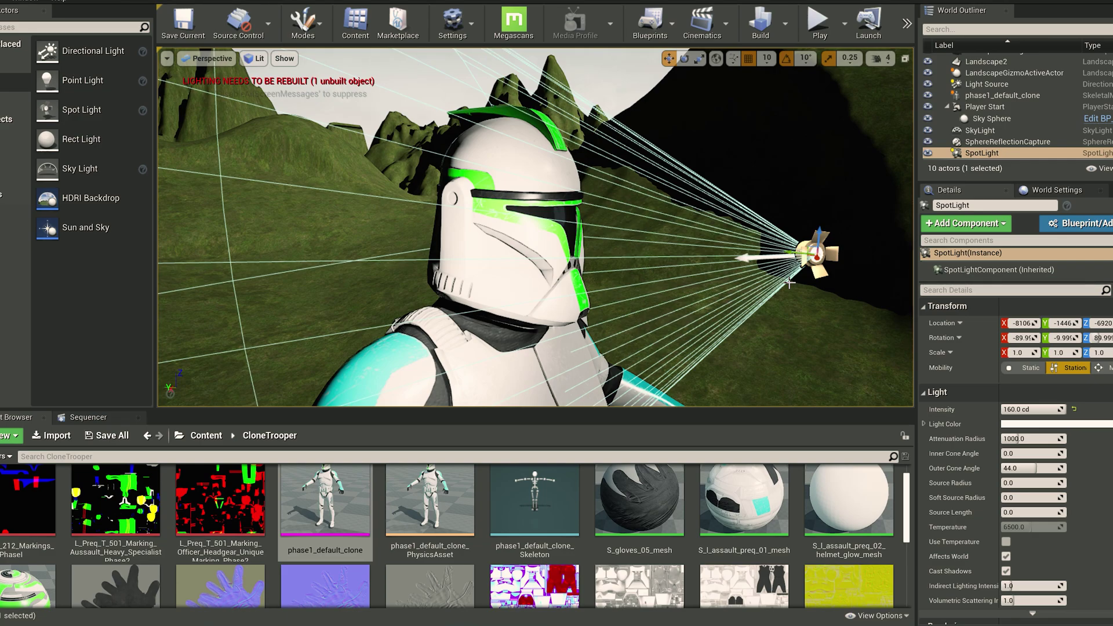
{"action": "scroll", "coordinate": [765, 262], "scroll_direction": "up", "scroll_amount": 2}
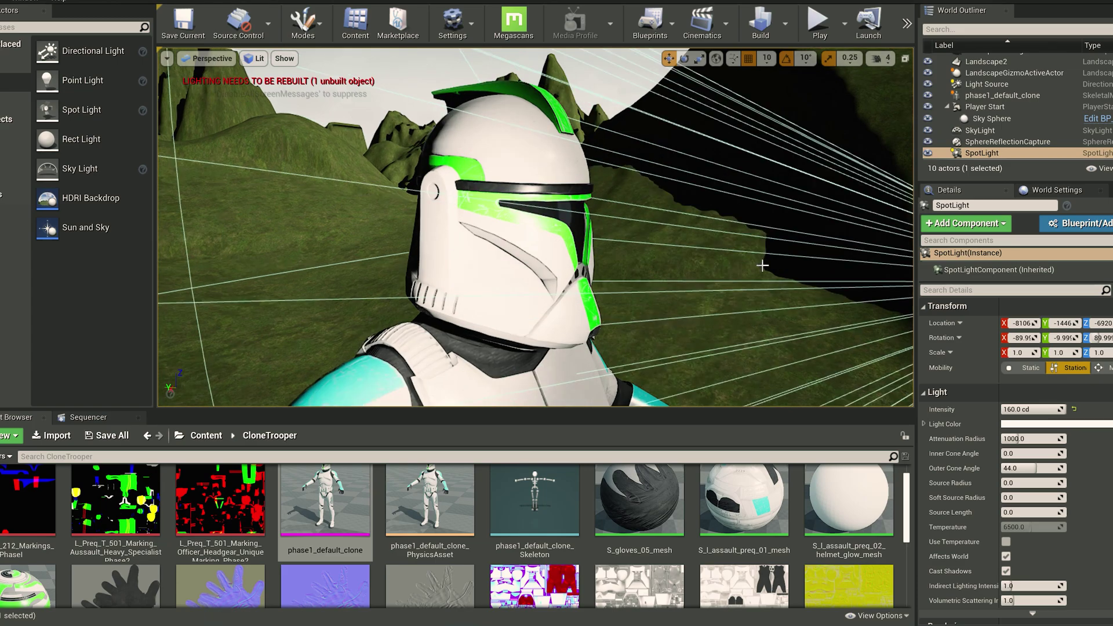
{"action": "key", "text": "f"}
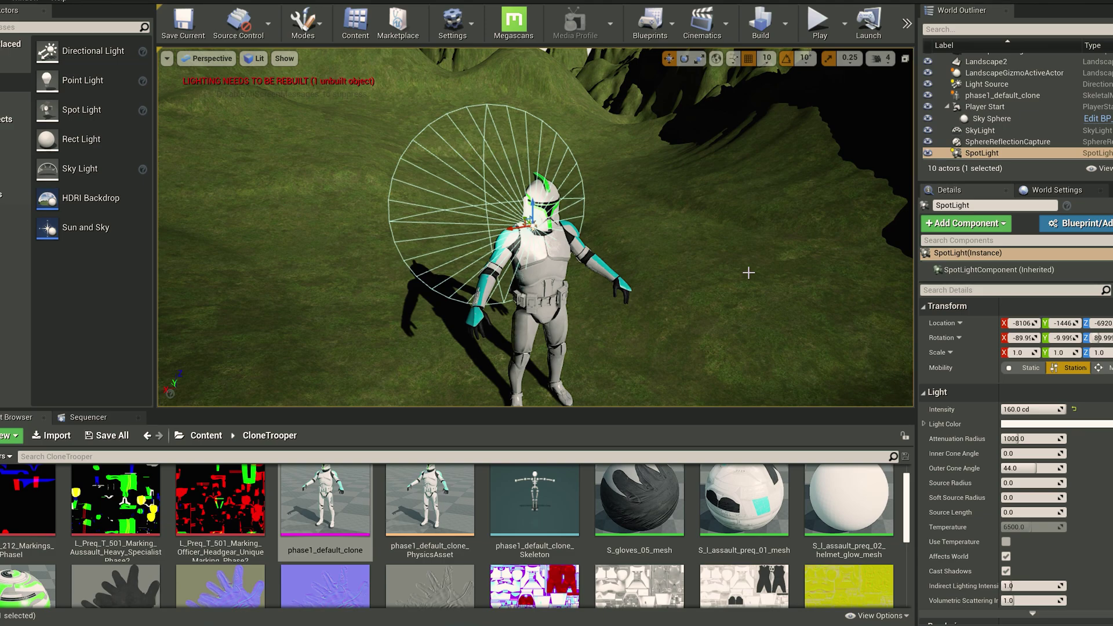
{"action": "key", "text": "f"}
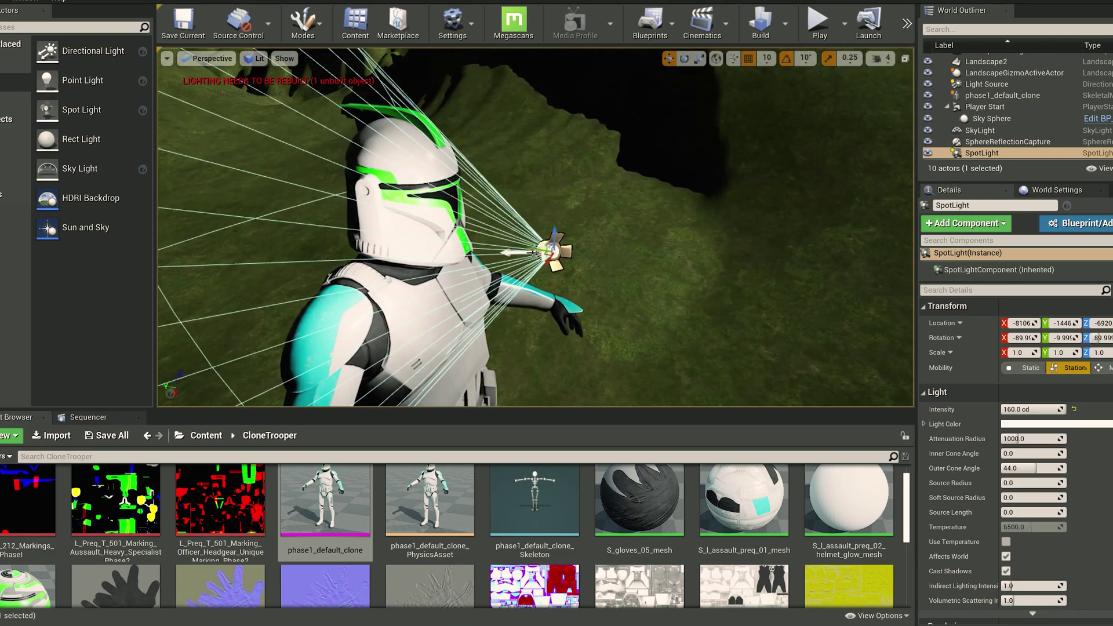
{"action": "left_click_drag", "start_coordinate": [539, 253], "coordinate": [704, 244]}
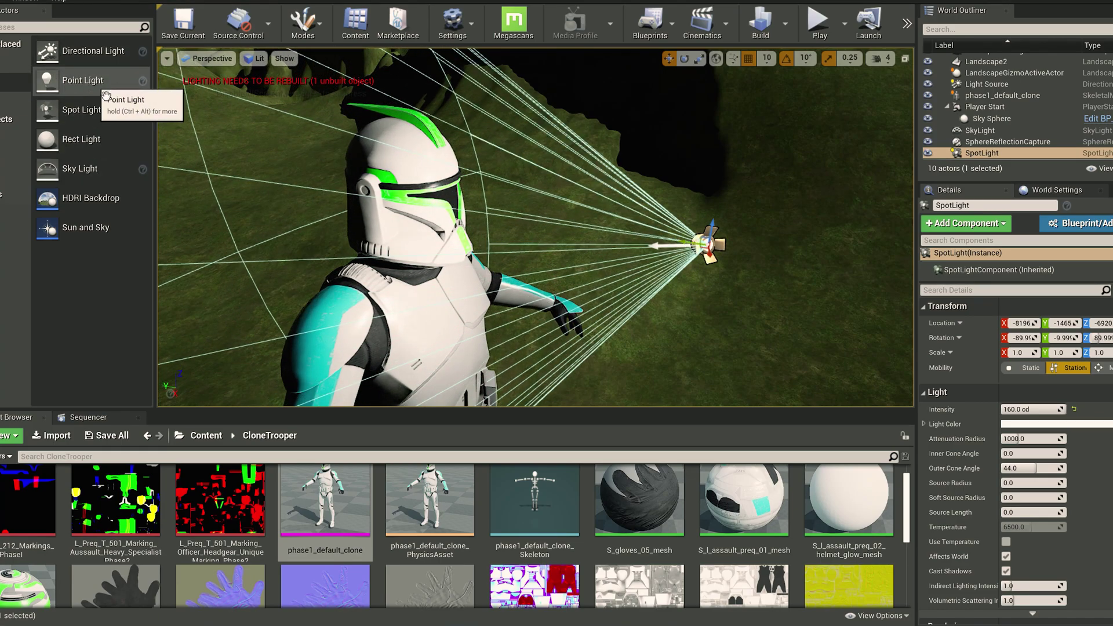
{"action": "right_click_drag", "start_coordinate": [619, 255], "coordinate": [619, 254]}
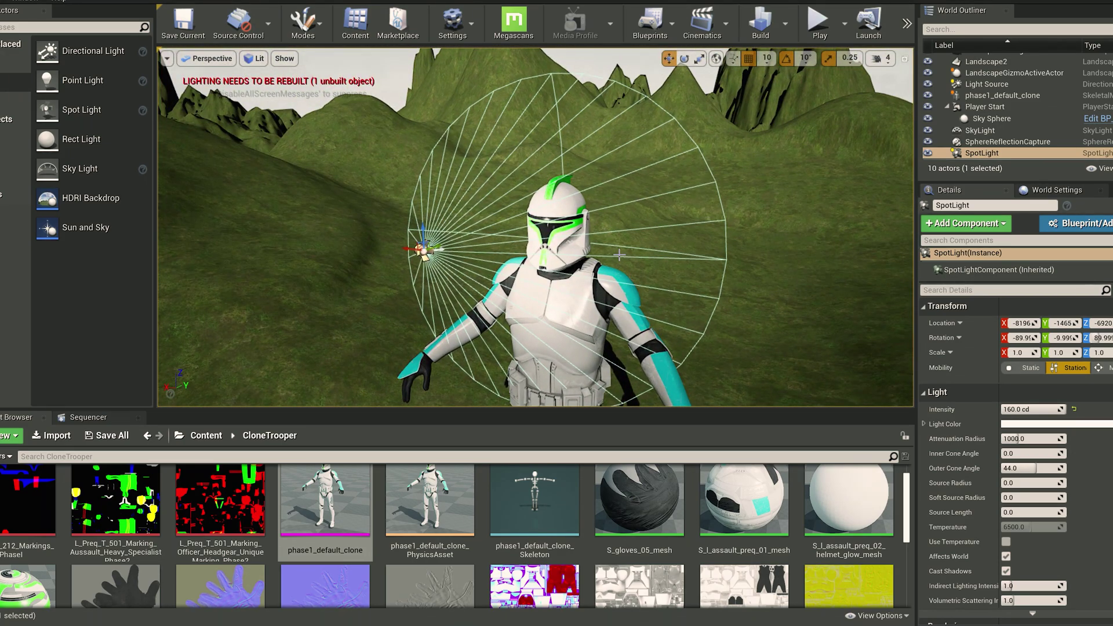
{"action": "key", "text": "d"}
{"action": "mouse_move", "coordinate": [618, 193]}
{"action": "right_mouse_down"}
{"action": "mouse_move", "coordinate": [540, 216]}
{"action": "mouse_move", "coordinate": [516, 200]}
{"action": "right_mouse_up"}
{"action": "key", "text": "w"}
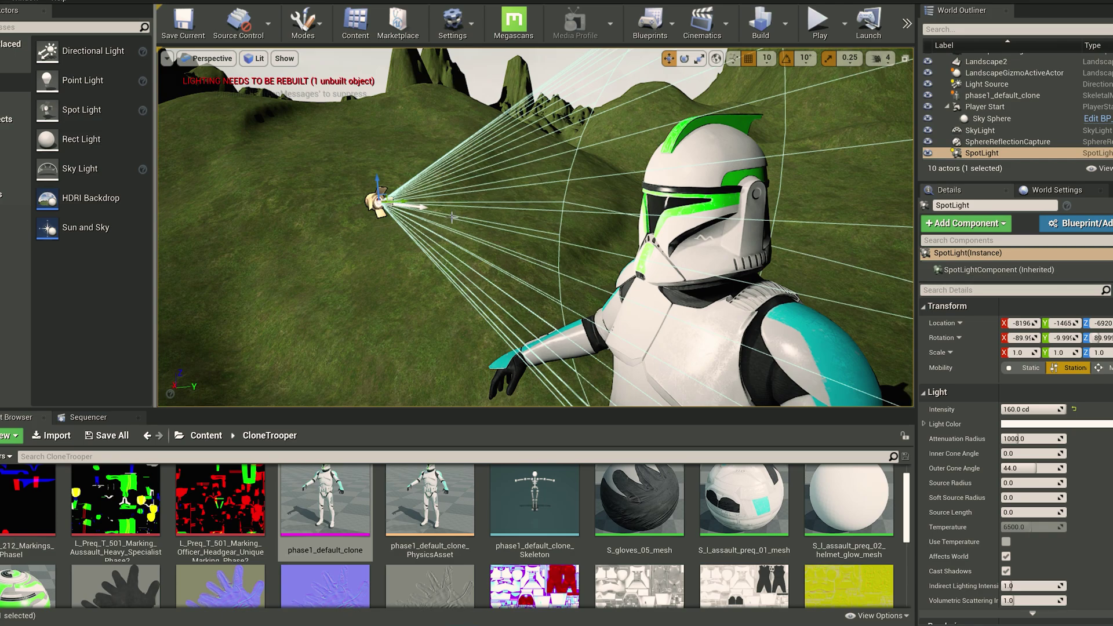
Step: Delete the Spot Light and place a Rect Light in front of the clone
{"action": "key", "text": "Delete"}
{"action": "left_click_drag", "start_coordinate": [76, 143], "coordinate": [380, 180]}
{"action": "right_click_drag", "start_coordinate": [380, 180], "coordinate": [398, 209]}
{"action": "left_click_drag", "start_coordinate": [493, 232], "coordinate": [839, 272]}
{"action": "right_click_drag", "start_coordinate": [839, 272], "coordinate": [899, 267]}
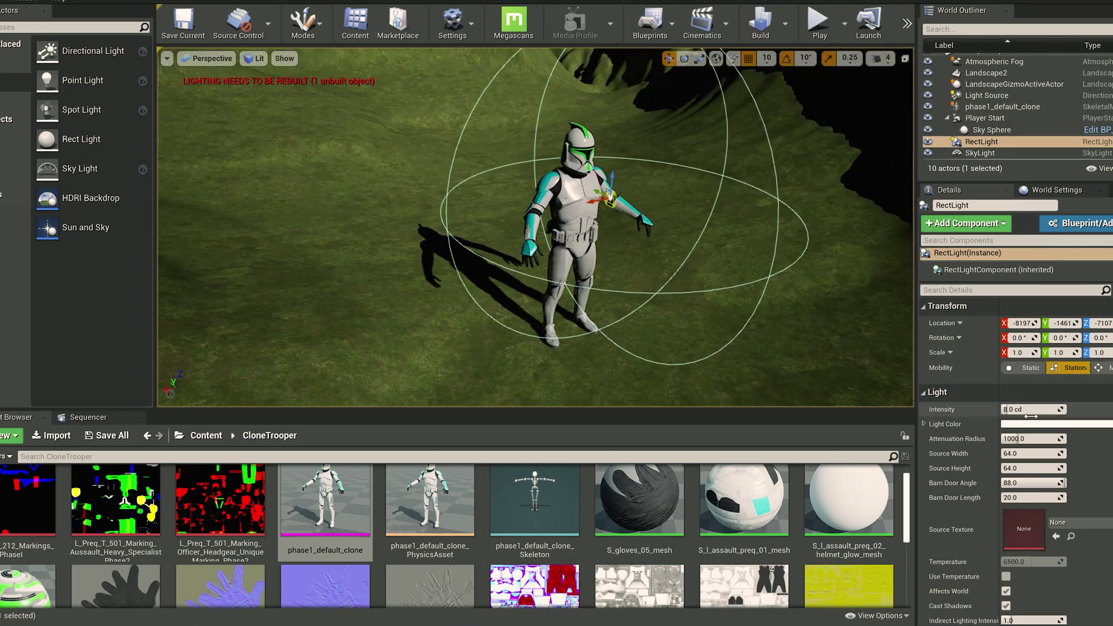
Step: Set the Rect Light's intensity to 160 cd, rotate it to 100° around Z, and raise it toward helmet height
{"action": "left_click_drag", "start_coordinate": [1030, 412], "coordinate": [1066, 412]}
{"action": "key", "text": "w"}
{"action": "right_click_drag", "start_coordinate": [323, 249], "coordinate": [354, 192]}
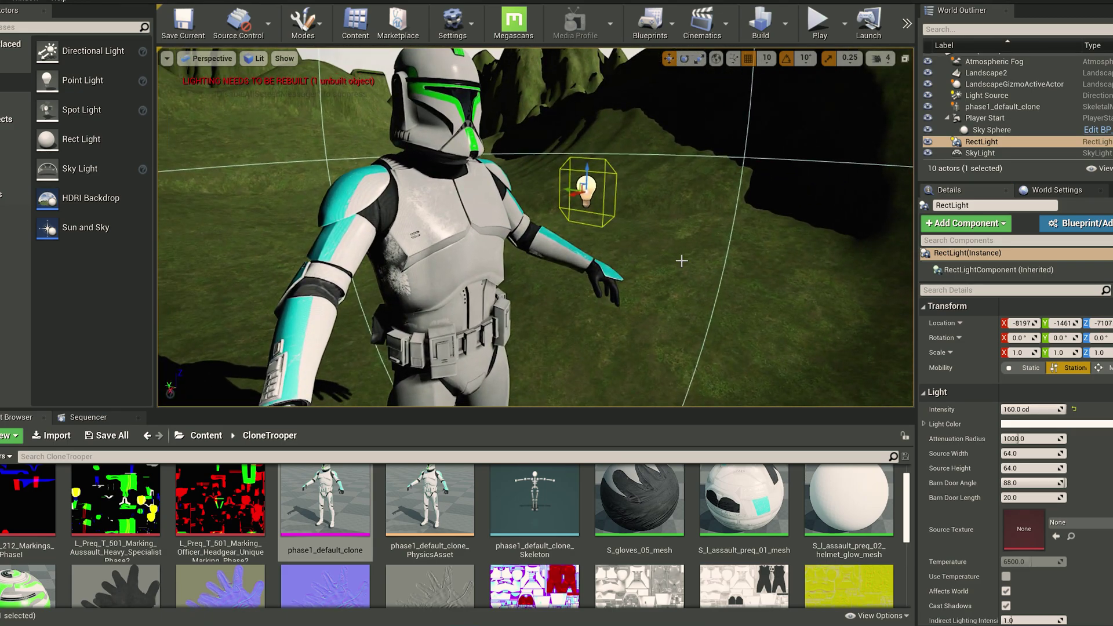
{"action": "key", "text": "e"}
{"action": "left_click_drag", "start_coordinate": [597, 201], "coordinate": [701, 87]}
{"action": "key", "text": "w"}
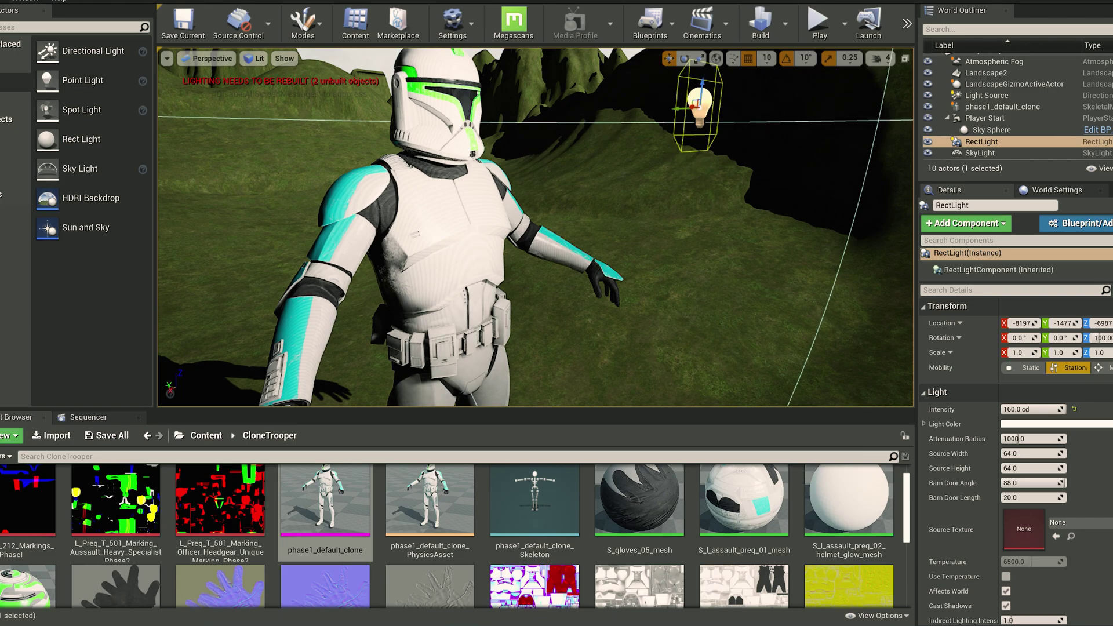
Step: Move the Rect Light farther away from the front of the clone
{"action": "key", "text": "f"}
{"action": "left_click_drag", "start_coordinate": [542, 226], "coordinate": [570, 224]}
{"action": "key", "text": "w"}
{"action": "mouse_move", "coordinate": [574, 271]}
{"action": "right_mouse_down"}
{"action": "mouse_move", "coordinate": [606, 267]}
{"action": "mouse_move", "coordinate": [554, 254]}
{"action": "mouse_move", "coordinate": [324, 253]}
{"action": "mouse_move", "coordinate": [345, 245]}
{"action": "mouse_move", "coordinate": [329, 286]}
{"action": "right_mouse_up"}
{"action": "key", "text": "d"}
{"action": "key", "text": "s"}
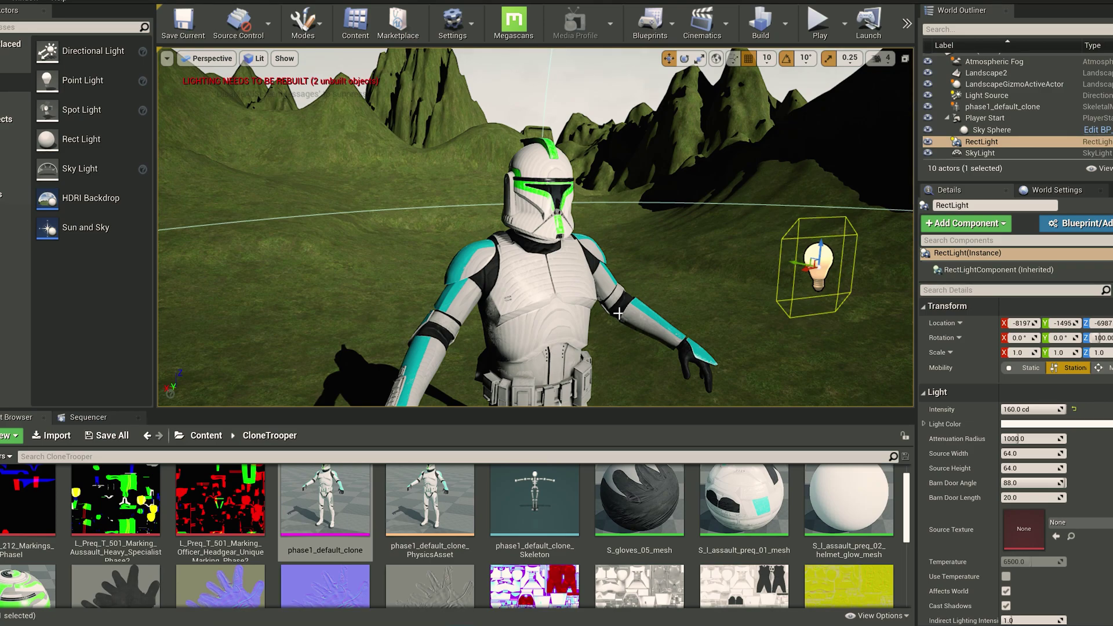
Step: Enlarge the Rect Light's source to a width of about 404 and a height of about 267
{"action": "key", "text": "d"}
{"action": "mouse_move", "coordinate": [633, 310]}
{"action": "right_mouse_down"}
{"action": "mouse_move", "coordinate": [562, 309]}
{"action": "mouse_move", "coordinate": [633, 310]}
{"action": "right_mouse_up"}
{"action": "key", "text": "a"}
{"action": "key", "text": "w"}
{"action": "key", "text": "a"}
{"action": "key", "text": "s"}
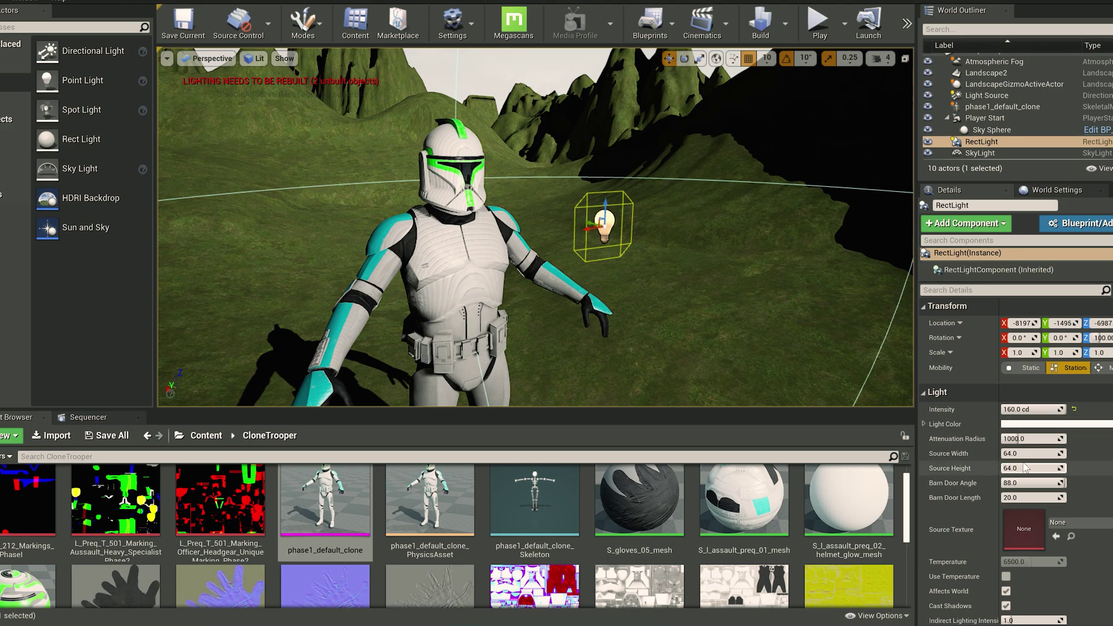
{"action": "left_click_drag", "start_coordinate": [1028, 454], "coordinate": [1055, 469]}
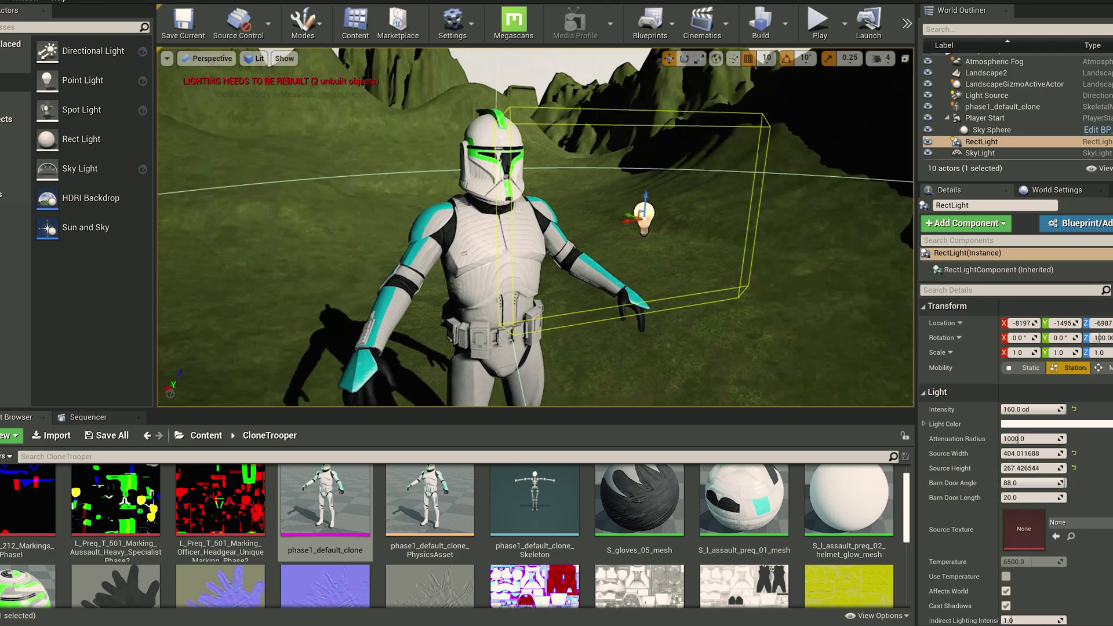
Step: Change the Rect Light's color to cyan (hex sRGB 00ECFFFF) and delete the Rect Light
{"action": "mouse_move", "coordinate": [580, 243]}
{"action": "right_mouse_down"}
{"action": "mouse_move", "coordinate": [347, 223]}
{"action": "mouse_move", "coordinate": [365, 261]}
{"action": "mouse_move", "coordinate": [394, 264]}
{"action": "mouse_move", "coordinate": [385, 261]}
{"action": "mouse_move", "coordinate": [583, 261]}
{"action": "mouse_move", "coordinate": [590, 275]}
{"action": "mouse_move", "coordinate": [737, 296]}
{"action": "mouse_move", "coordinate": [597, 258]}
{"action": "mouse_move", "coordinate": [737, 260]}
{"action": "mouse_move", "coordinate": [667, 241]}
{"action": "mouse_move", "coordinate": [730, 241]}
{"action": "mouse_move", "coordinate": [745, 261]}
{"action": "mouse_move", "coordinate": [730, 243]}
{"action": "mouse_move", "coordinate": [504, 264]}
{"action": "right_mouse_up"}
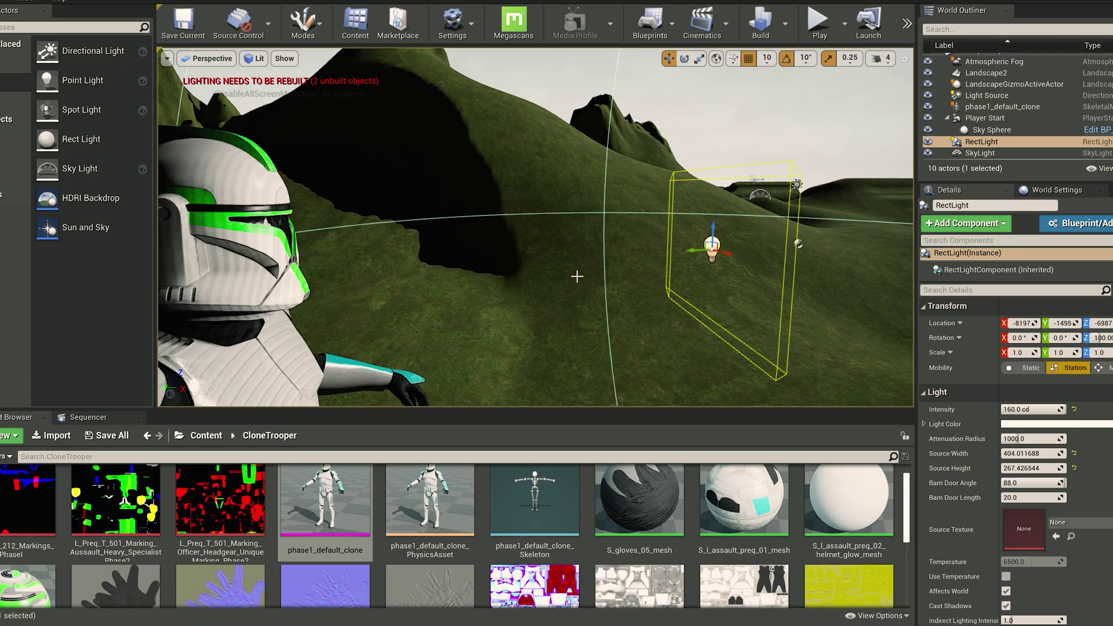
{"action": "right_click_drag", "start_coordinate": [577, 277], "coordinate": [602, 305]}
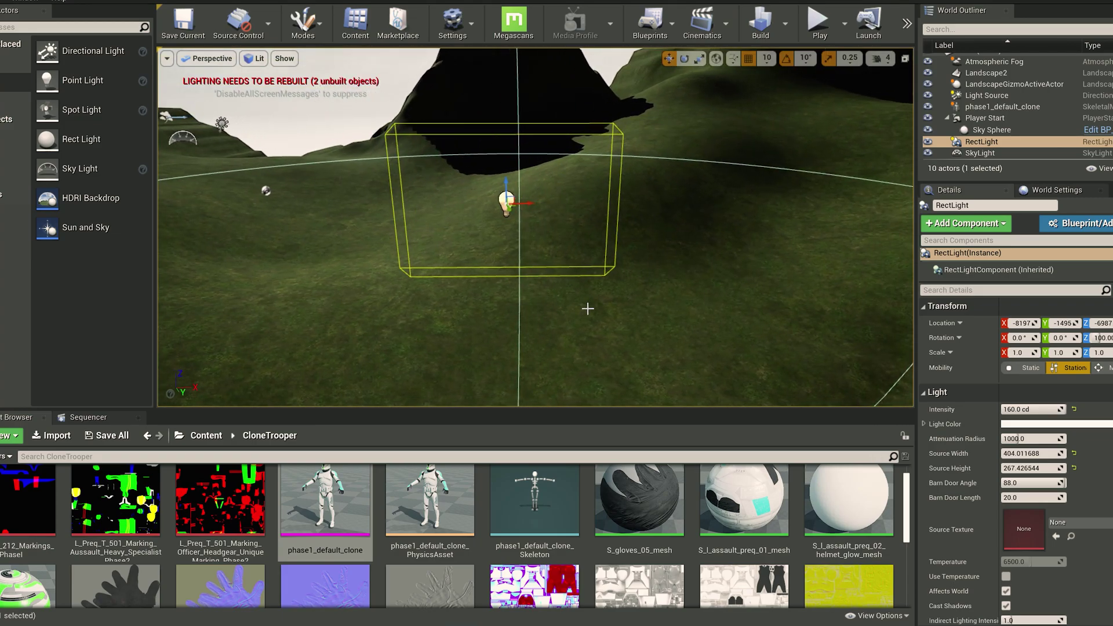
{"action": "left_click", "coordinate": [1038, 424]}
{"action": "left_click", "coordinate": [805, 374]}
{"action": "left_click_drag", "start_coordinate": [805, 375], "coordinate": [792, 339]}
{"action": "right_click_drag", "start_coordinate": [673, 249], "coordinate": [498, 239]}
{"action": "key", "text": "d"}
{"action": "key", "text": "s"}
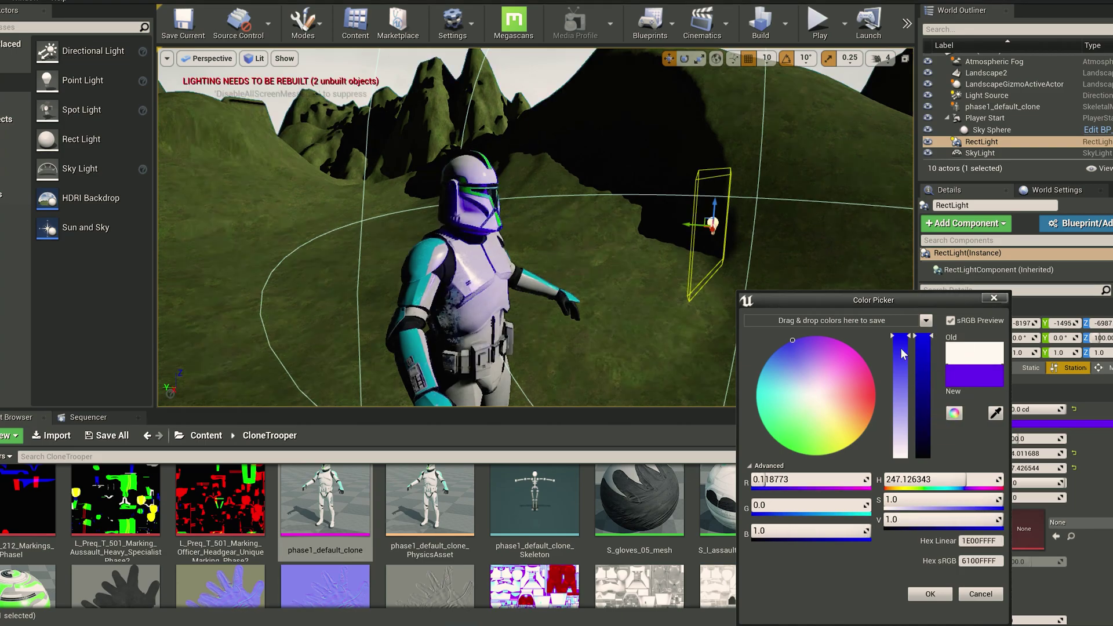
{"action": "left_click_drag", "start_coordinate": [821, 379], "coordinate": [751, 382]}
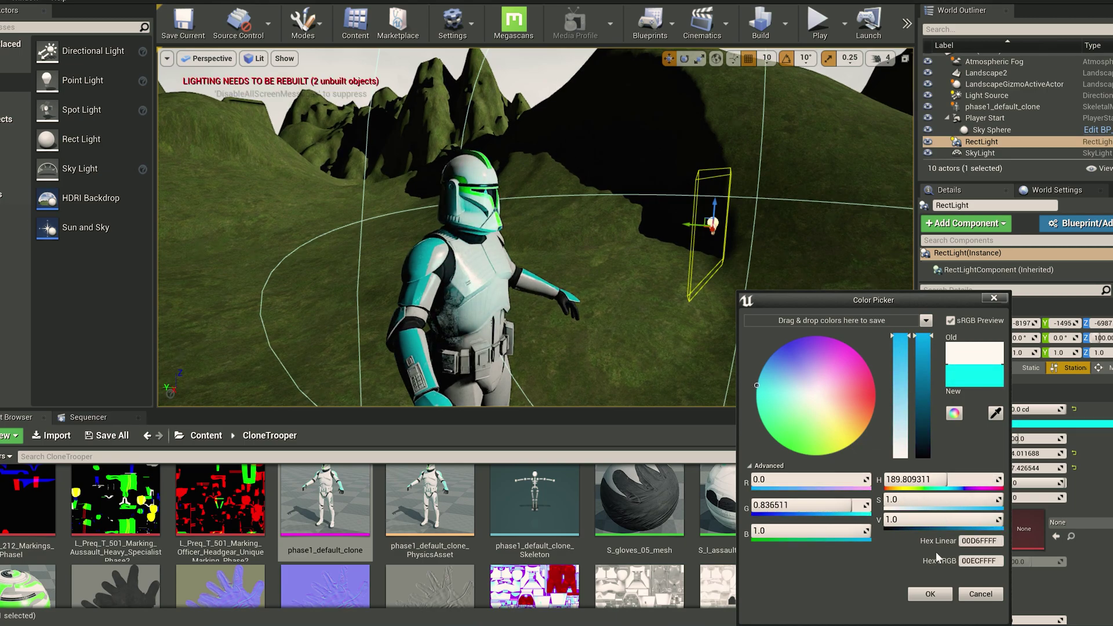
{"action": "left_click", "coordinate": [930, 594]}
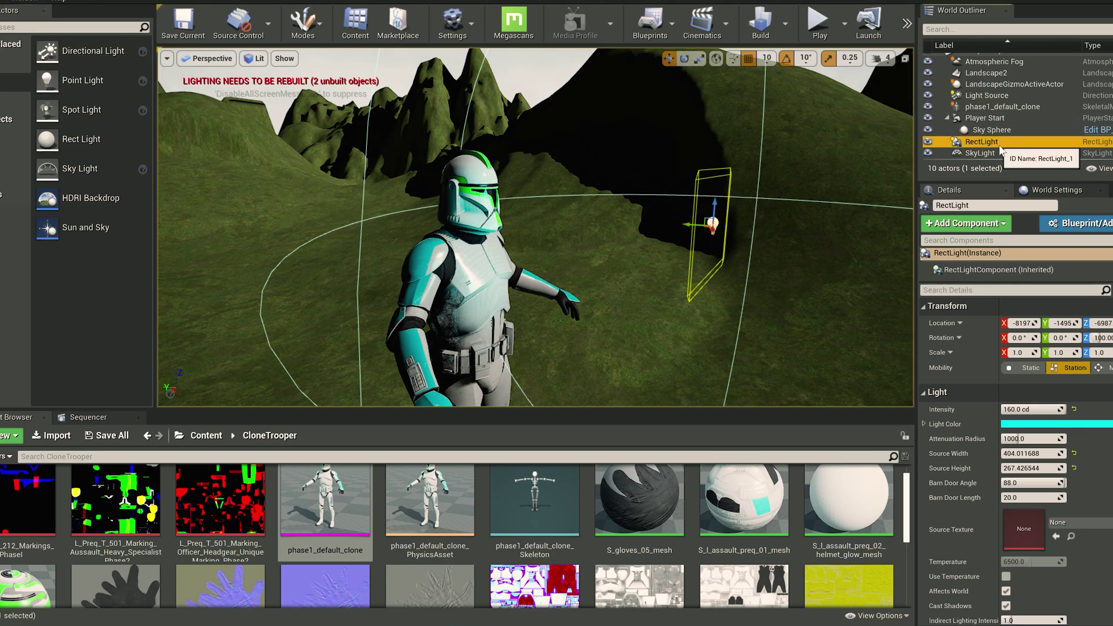
{"action": "key", "text": "Delete"}
Step: Try different tints, including pale green and neutral gray, for the Light Source's light color
{"action": "left_click", "coordinate": [1007, 94]}
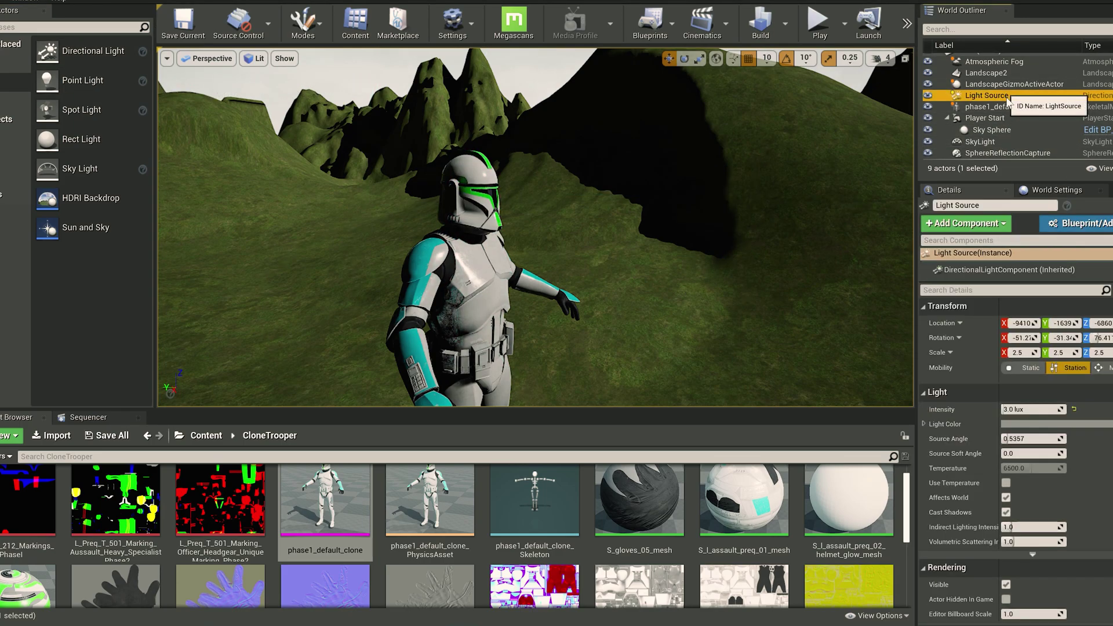
{"action": "left_click", "coordinate": [1028, 426]}
{"action": "left_click_drag", "start_coordinate": [837, 397], "coordinate": [771, 428]}
{"action": "mouse_move", "coordinate": [774, 498]}
{"action": "left_mouse_down"}
{"action": "mouse_move", "coordinate": [757, 332]}
{"action": "mouse_move", "coordinate": [958, 384]}
{"action": "mouse_move", "coordinate": [835, 503]}
{"action": "mouse_move", "coordinate": [828, 430]}
{"action": "mouse_move", "coordinate": [807, 395]}
{"action": "mouse_move", "coordinate": [820, 419]}
{"action": "mouse_move", "coordinate": [821, 388]}
{"action": "mouse_move", "coordinate": [763, 332]}
{"action": "mouse_move", "coordinate": [889, 342]}
{"action": "mouse_move", "coordinate": [922, 406]}
{"action": "mouse_move", "coordinate": [923, 438]}
{"action": "mouse_move", "coordinate": [940, 422]}
{"action": "mouse_move", "coordinate": [841, 415]}
{"action": "left_mouse_up"}
{"action": "mouse_move", "coordinate": [937, 426]}
{"action": "left_mouse_down"}
{"action": "mouse_move", "coordinate": [938, 448]}
{"action": "mouse_move", "coordinate": [934, 413]}
{"action": "left_mouse_up"}
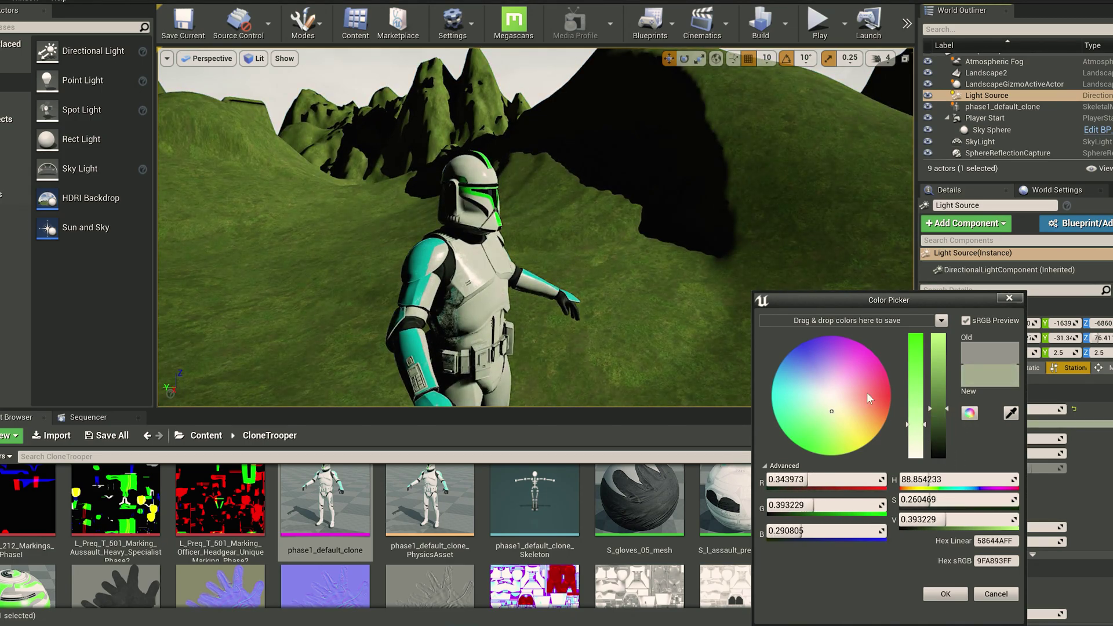
{"action": "left_click_drag", "start_coordinate": [832, 411], "coordinate": [838, 389]}
{"action": "left_click_drag", "start_coordinate": [830, 382], "coordinate": [832, 395]}
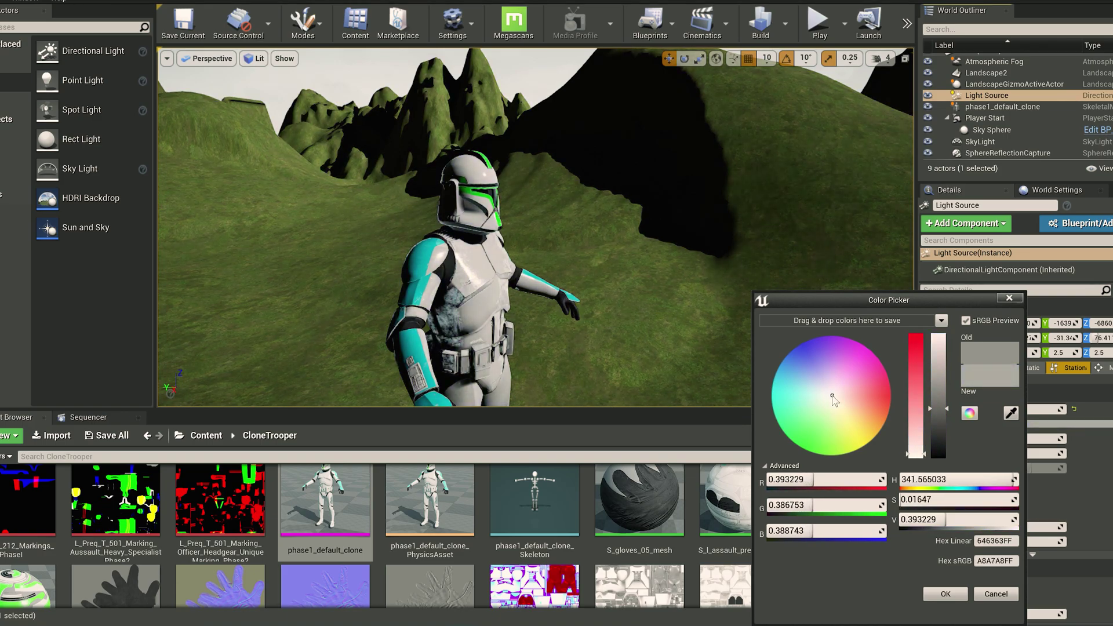
{"action": "left_click", "coordinate": [1003, 600]}
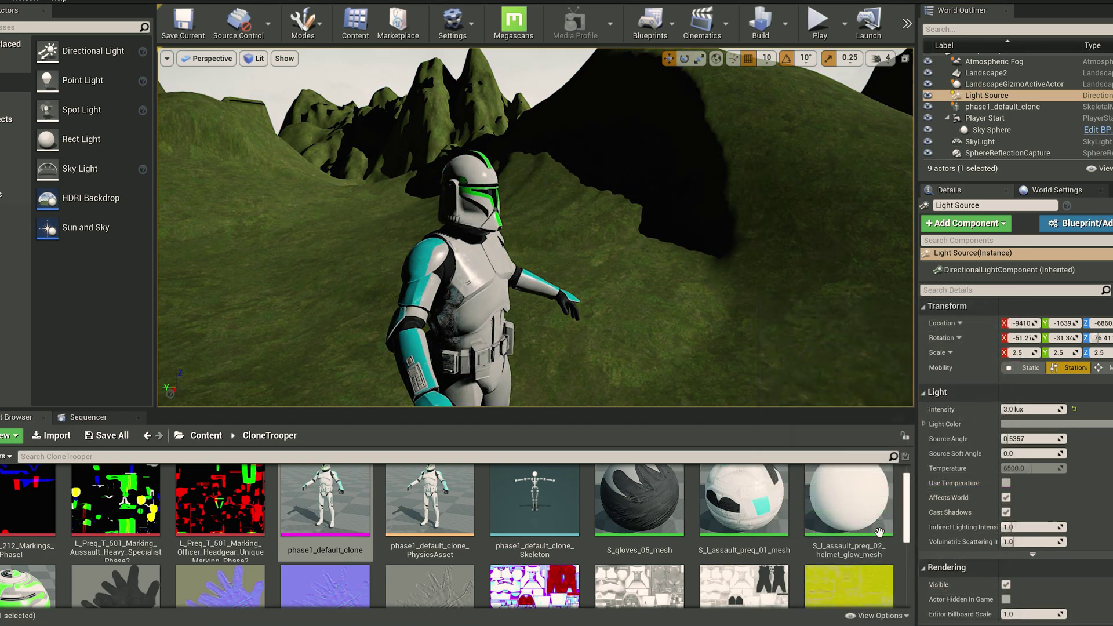
Step: Set the lighting build quality to High
{"action": "mouse_move", "coordinate": [614, 258]}
{"action": "right_mouse_down"}
{"action": "mouse_move", "coordinate": [800, 254]}
{"action": "mouse_move", "coordinate": [607, 260]}
{"action": "right_mouse_up"}
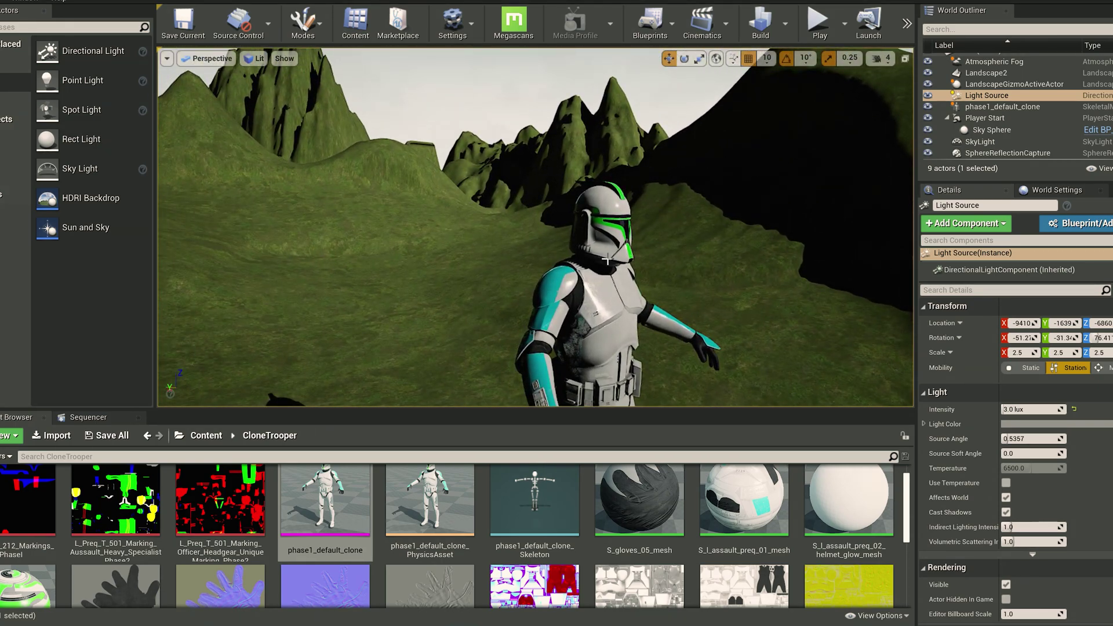
{"action": "left_click", "coordinate": [786, 24]}
{"action": "mouse_move", "coordinate": [847, 93]}
{"action": "mouse_move", "coordinate": [906, 73]}
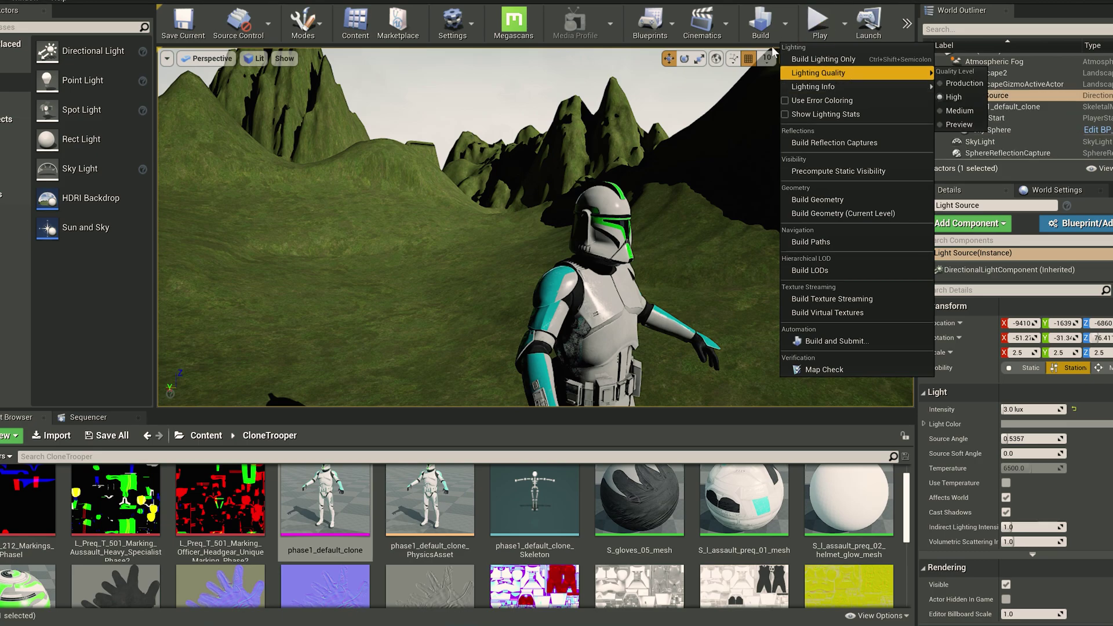
{"action": "left_click", "coordinate": [948, 98]}
Step: Move the SphereReflectionCapture on the hillside near the clone and build the reflection captures
{"action": "right_click_drag", "start_coordinate": [714, 150], "coordinate": [715, 149]}
{"action": "right_click_drag", "start_coordinate": [573, 200], "coordinate": [573, 200]}
{"action": "left_click", "coordinate": [561, 190]}
{"action": "right_click_drag", "start_coordinate": [591, 251], "coordinate": [591, 251]}
{"action": "mouse_move", "coordinate": [520, 199]}
{"action": "left_mouse_down"}
{"action": "mouse_move", "coordinate": [445, 233]}
{"action": "mouse_move", "coordinate": [459, 228]}
{"action": "mouse_move", "coordinate": [340, 207]}
{"action": "left_mouse_up"}
{"action": "right_click_drag", "start_coordinate": [348, 216], "coordinate": [348, 215]}
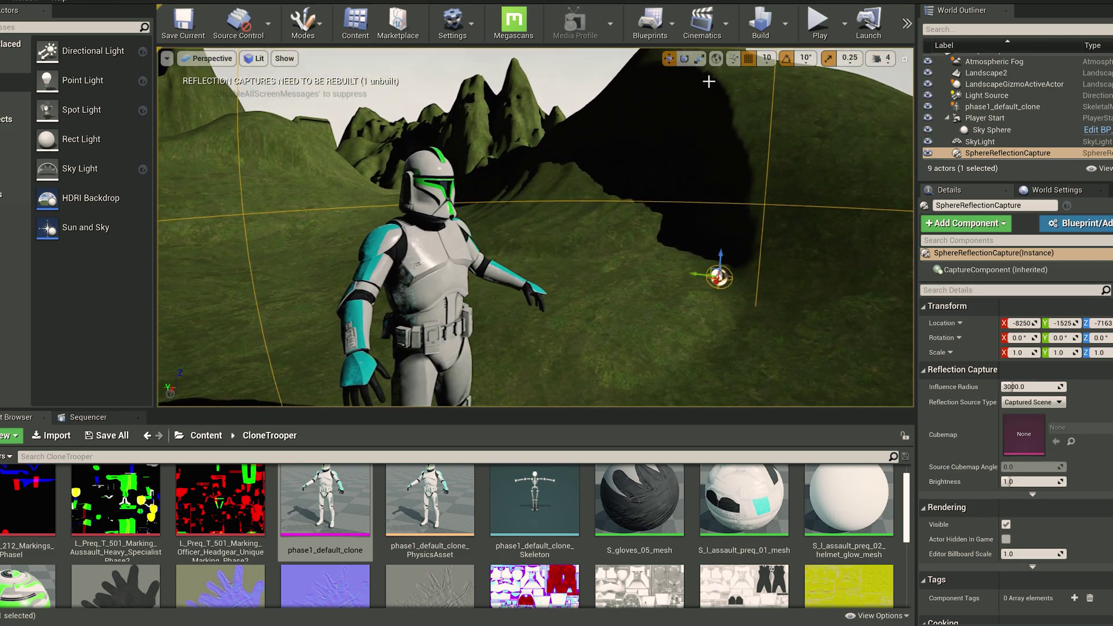
{"action": "left_click", "coordinate": [785, 23]}
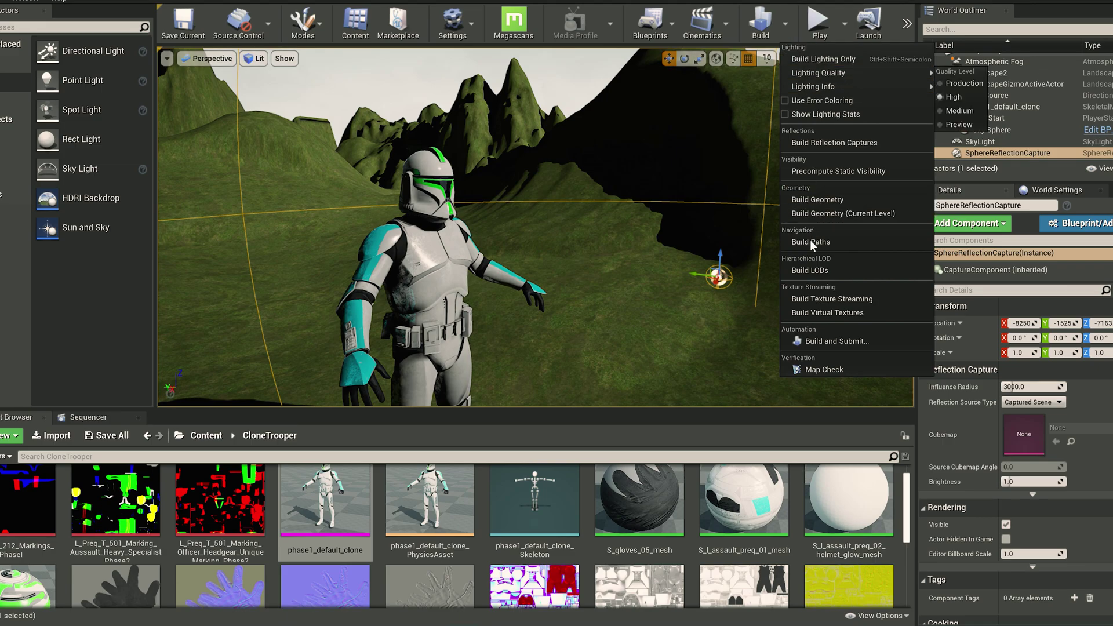
{"action": "left_click", "coordinate": [823, 144]}
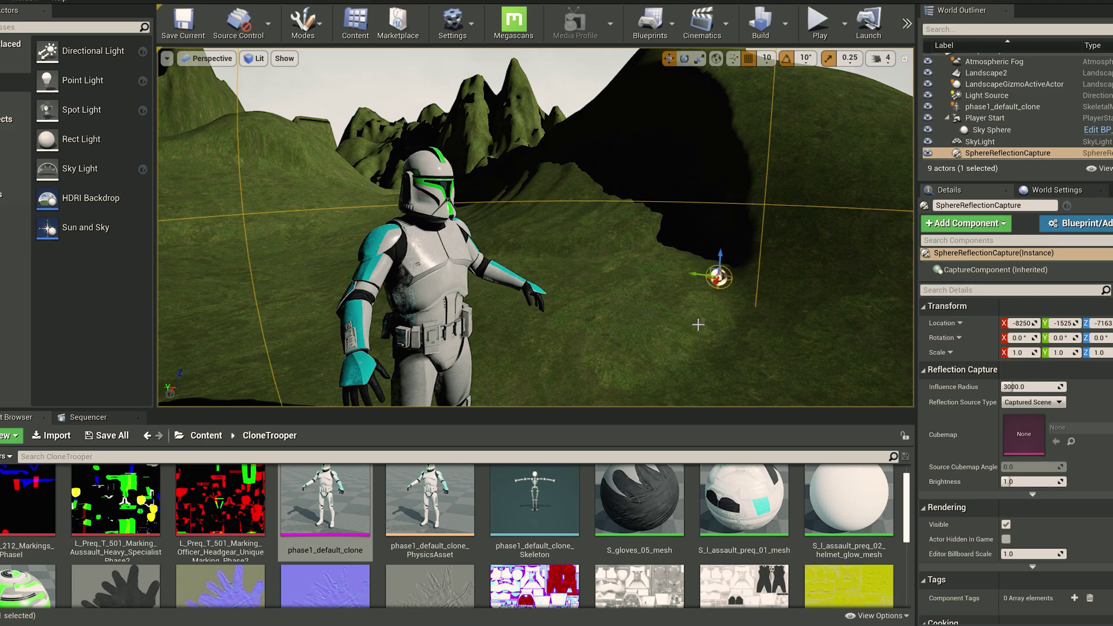
Step: Set the Light Source's light color to pure white (FFFFFFFF)
{"action": "mouse_move", "coordinate": [645, 320]}
{"action": "right_mouse_down"}
{"action": "mouse_move", "coordinate": [617, 376]}
{"action": "mouse_move", "coordinate": [835, 322]}
{"action": "mouse_move", "coordinate": [696, 272]}
{"action": "mouse_move", "coordinate": [632, 313]}
{"action": "mouse_move", "coordinate": [585, 313]}
{"action": "right_mouse_up"}
{"action": "key", "text": "w"}
{"action": "key", "text": "a"}
{"action": "key", "text": "d"}
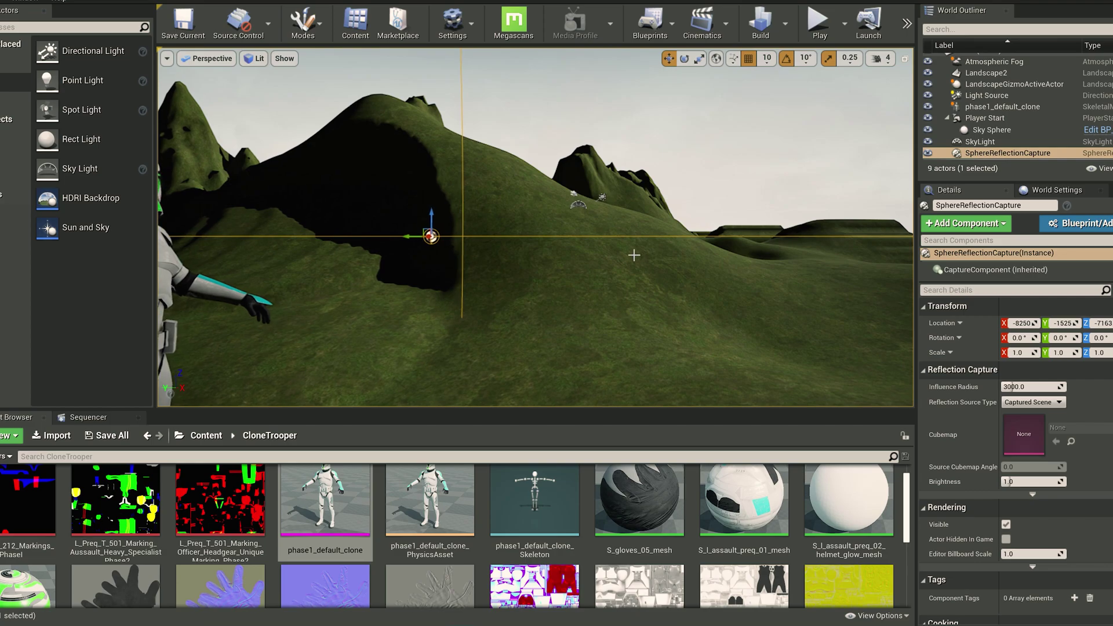
{"action": "left_click", "coordinate": [987, 95]}
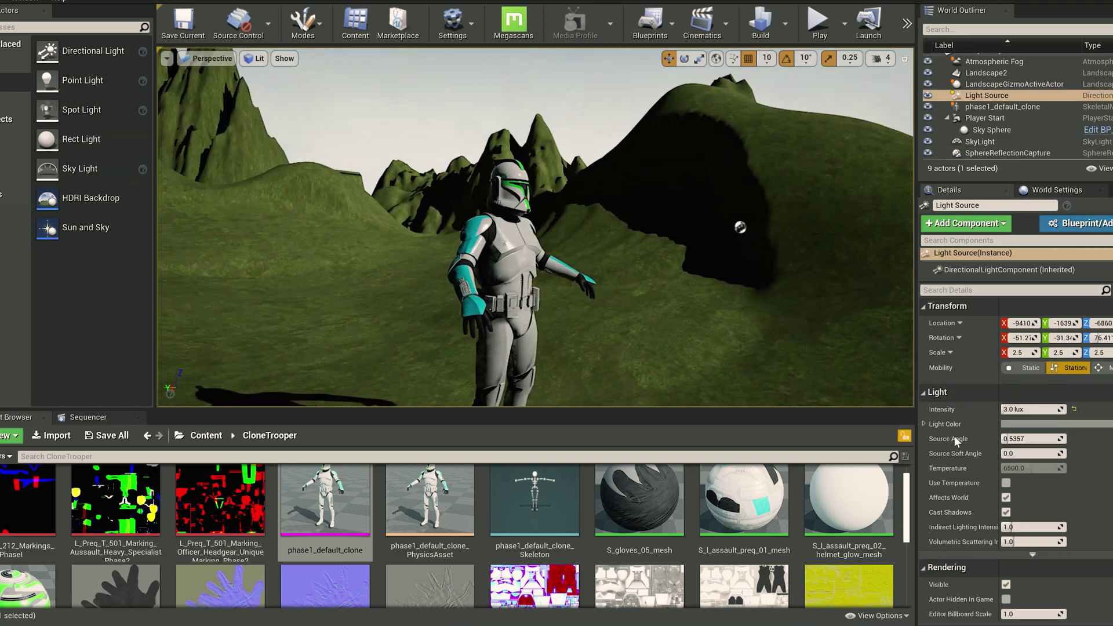
{"action": "left_click", "coordinate": [1021, 424]}
{"action": "left_click_drag", "start_coordinate": [941, 406], "coordinate": [934, 336]}
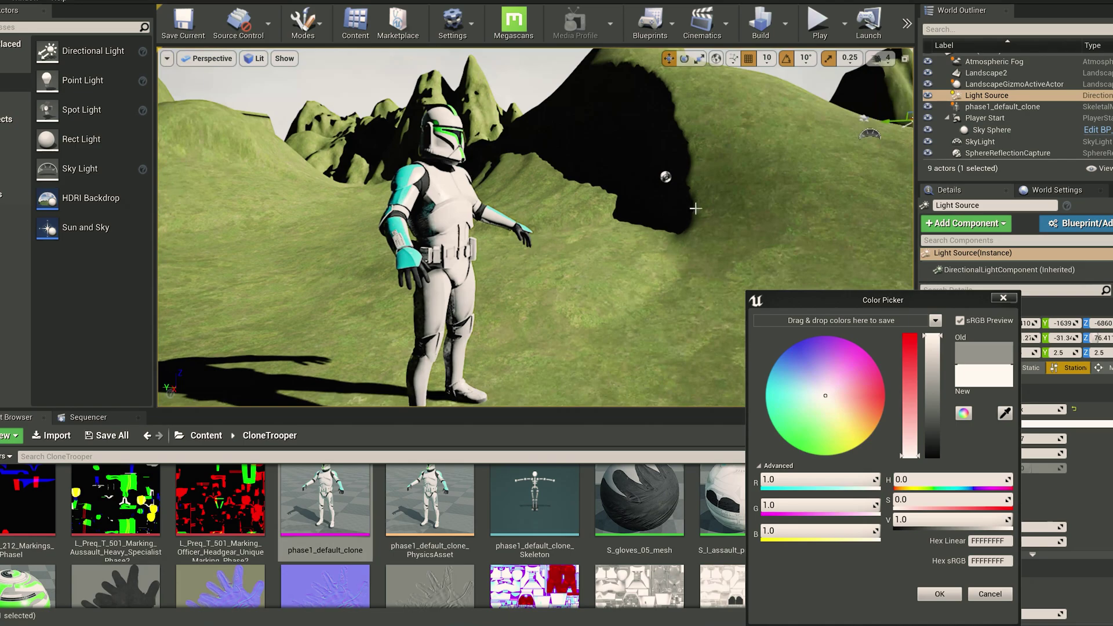
{"action": "left_click", "coordinate": [936, 595]}
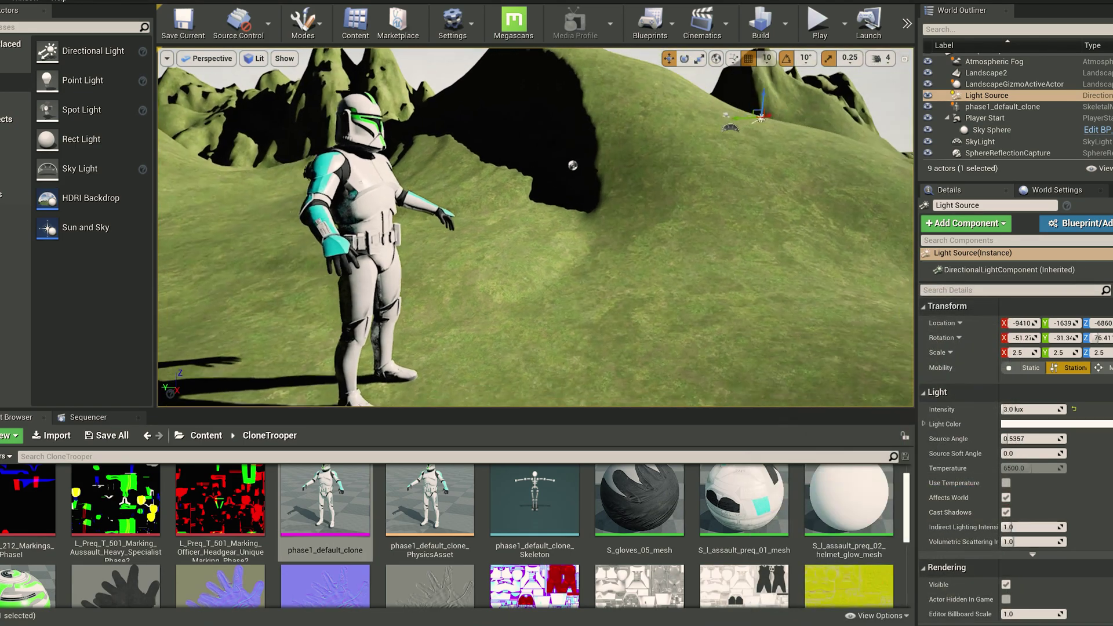
Step: Rotate the Light Source to about -37.7° X, -59.9° Y and 146.3° Z, and build the level
{"action": "right_click_drag", "start_coordinate": [792, 155], "coordinate": [817, 152]}
{"action": "key", "text": "e"}
{"action": "left_click_drag", "start_coordinate": [697, 165], "coordinate": [738, 170]}
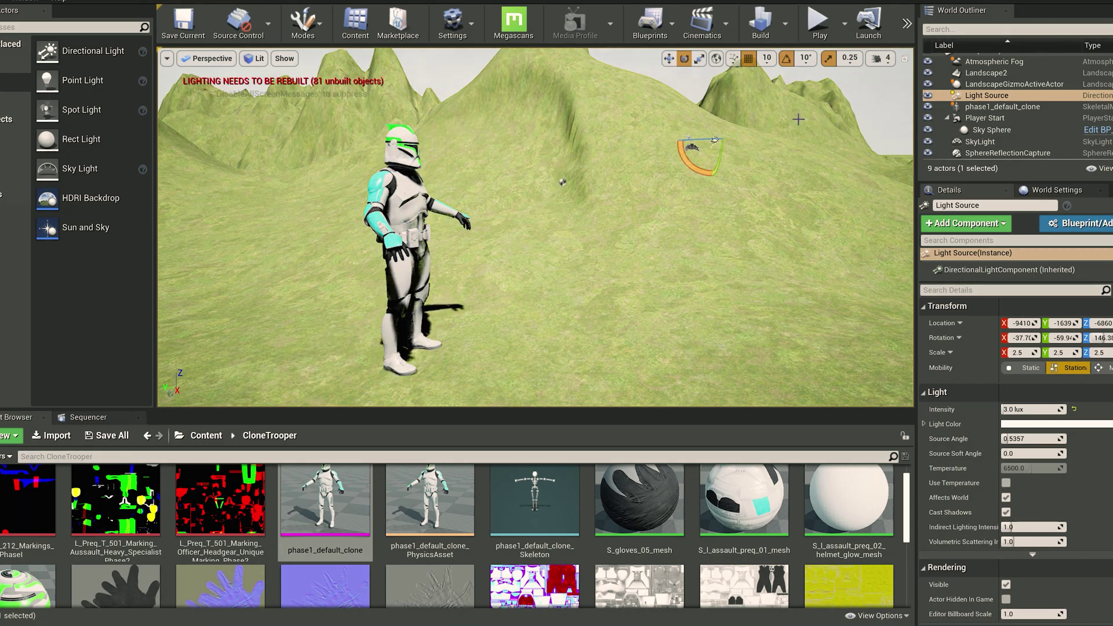
{"action": "left_click", "coordinate": [762, 30]}
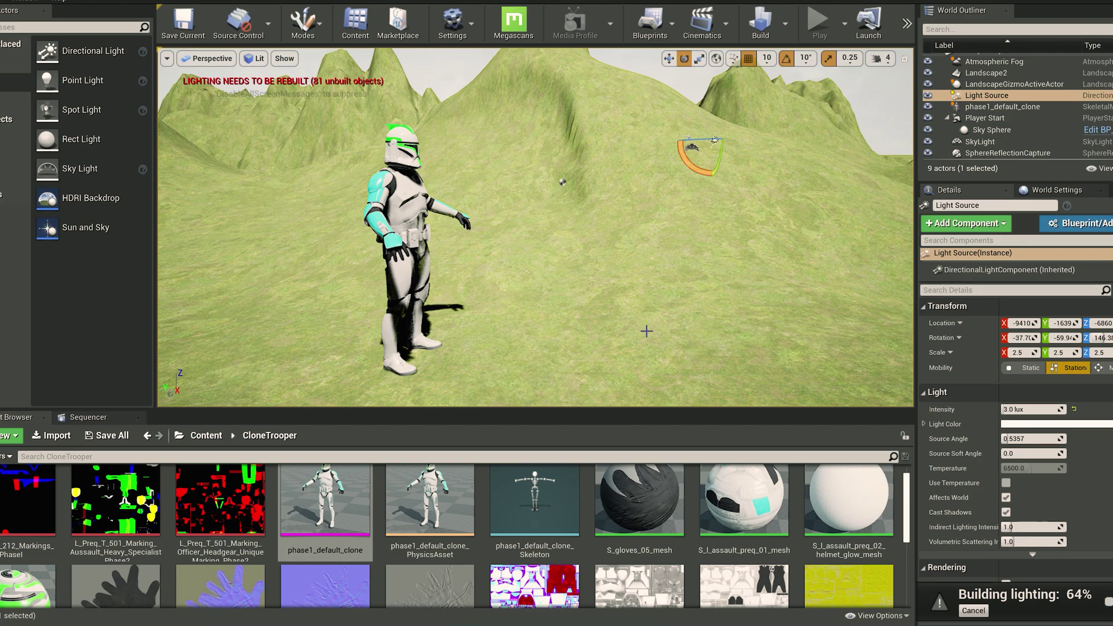
Step: Examine the clone and the surrounding landscape from behind while the lighting builds
{"action": "mouse_move", "coordinate": [652, 311]}
{"action": "right_mouse_down"}
{"action": "mouse_move", "coordinate": [644, 289]}
{"action": "mouse_move", "coordinate": [586, 255]}
{"action": "mouse_move", "coordinate": [82, 265]}
{"action": "right_mouse_up"}
{"action": "key", "text": "w"}
{"action": "key", "text": "d"}
{"action": "key", "text": "d"}
{"action": "key", "text": "d"}
{"action": "key", "text": "a"}
{"action": "right_click_drag", "start_coordinate": [660, 261], "coordinate": [808, 260]}
{"action": "key", "text": "a"}
{"action": "right_click_drag", "start_coordinate": [613, 348], "coordinate": [691, 338]}
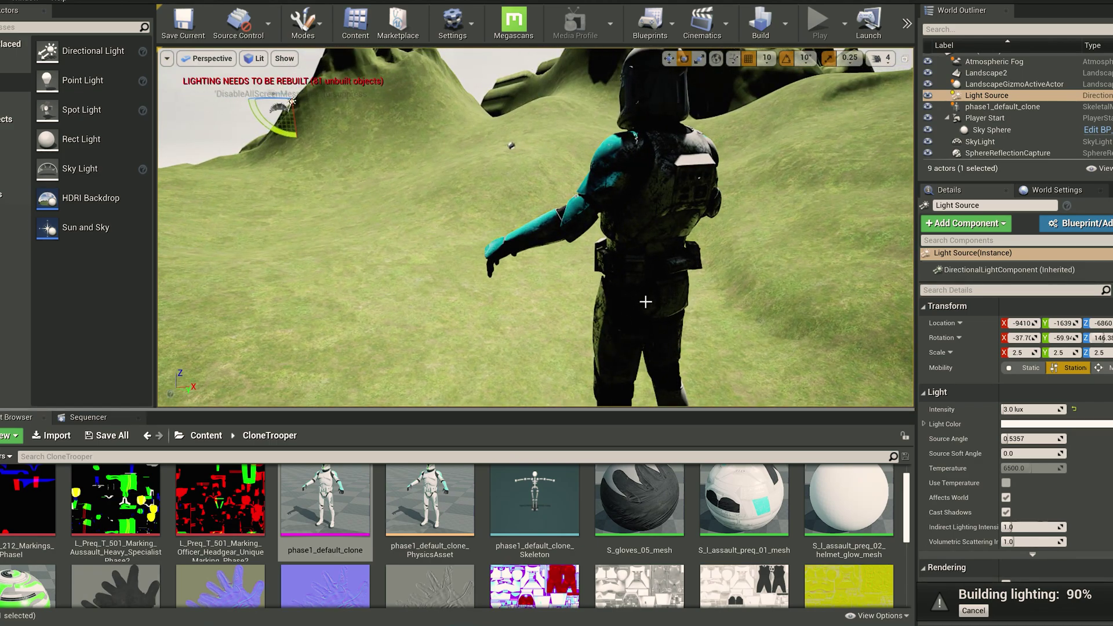
{"action": "right_click_drag", "start_coordinate": [559, 298], "coordinate": [558, 299]}
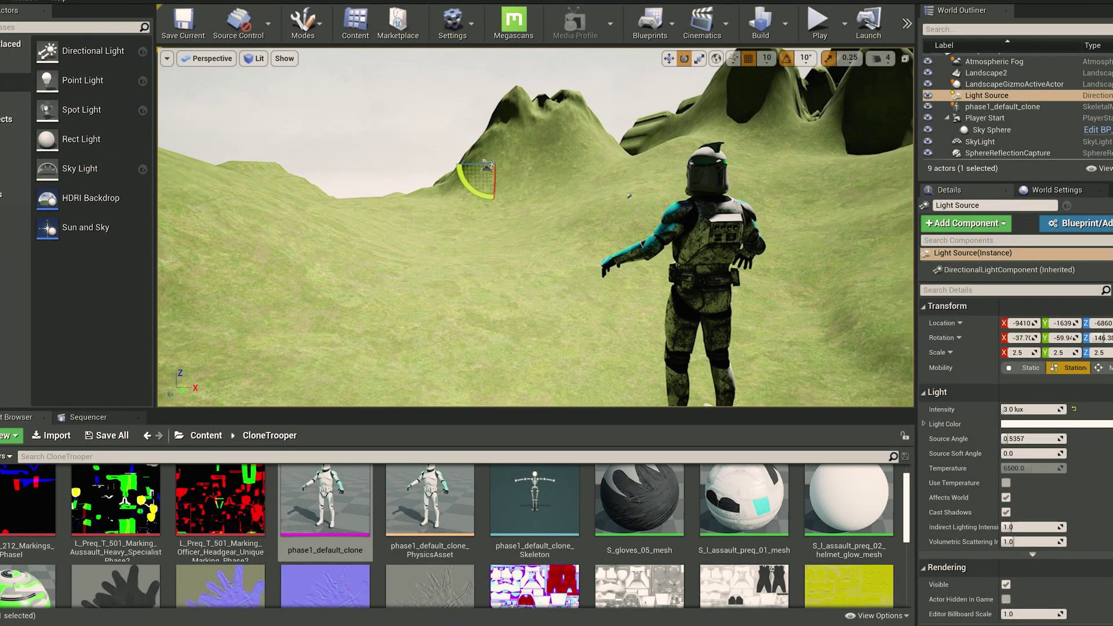
Step: Rotate the Light Source to about -13° X, -31.2° Y and 40.7° Z, and set its intensity to about 4.1 lux
{"action": "mouse_move", "coordinate": [476, 193]}
{"action": "right_mouse_down"}
{"action": "mouse_move", "coordinate": [534, 182]}
{"action": "mouse_move", "coordinate": [481, 197]}
{"action": "mouse_move", "coordinate": [632, 232]}
{"action": "right_mouse_up"}
{"action": "key", "text": "w"}
{"action": "key", "text": "s"}
{"action": "left_click", "coordinate": [645, 232]}
{"action": "mouse_move", "coordinate": [650, 373]}
{"action": "left_mouse_down"}
{"action": "mouse_move", "coordinate": [583, 356]}
{"action": "mouse_move", "coordinate": [535, 287]}
{"action": "left_mouse_up"}
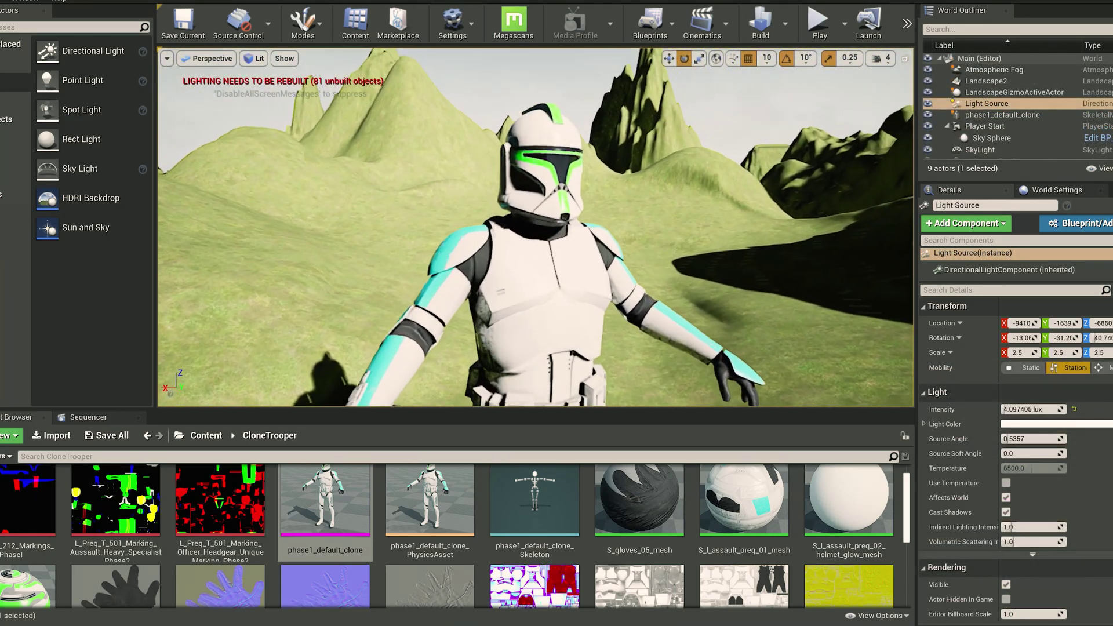
{"action": "mouse_move", "coordinate": [618, 217]}
{"action": "right_mouse_down"}
{"action": "mouse_move", "coordinate": [622, 266]}
{"action": "mouse_move", "coordinate": [618, 217]}
{"action": "right_mouse_up"}
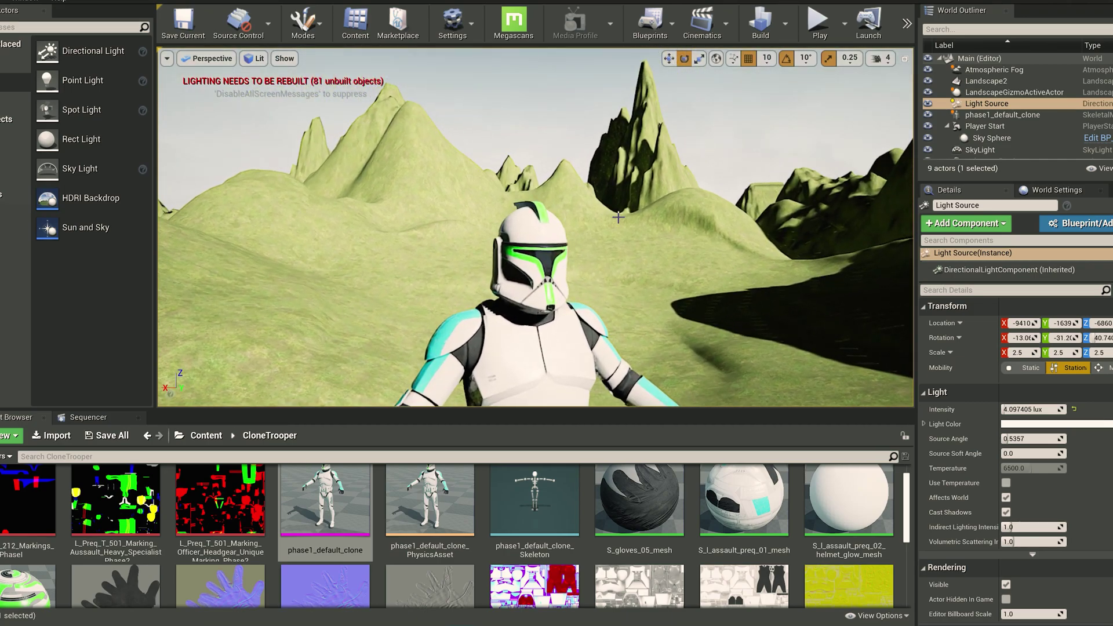
Step: Place a Point Light behind the clone with an intensity of 160 cd
{"action": "right_click_drag", "start_coordinate": [620, 335], "coordinate": [290, 235]}
{"action": "left_click_drag", "start_coordinate": [289, 235], "coordinate": [492, 205]}
{"action": "key", "text": "w"}
{"action": "right_click_drag", "start_coordinate": [492, 206], "coordinate": [638, 221]}
{"action": "left_click_drag", "start_coordinate": [1026, 413], "coordinate": [1063, 413]}
{"action": "right_click_drag", "start_coordinate": [666, 324], "coordinate": [719, 348]}
{"action": "left_click_drag", "start_coordinate": [457, 289], "coordinate": [586, 297]}
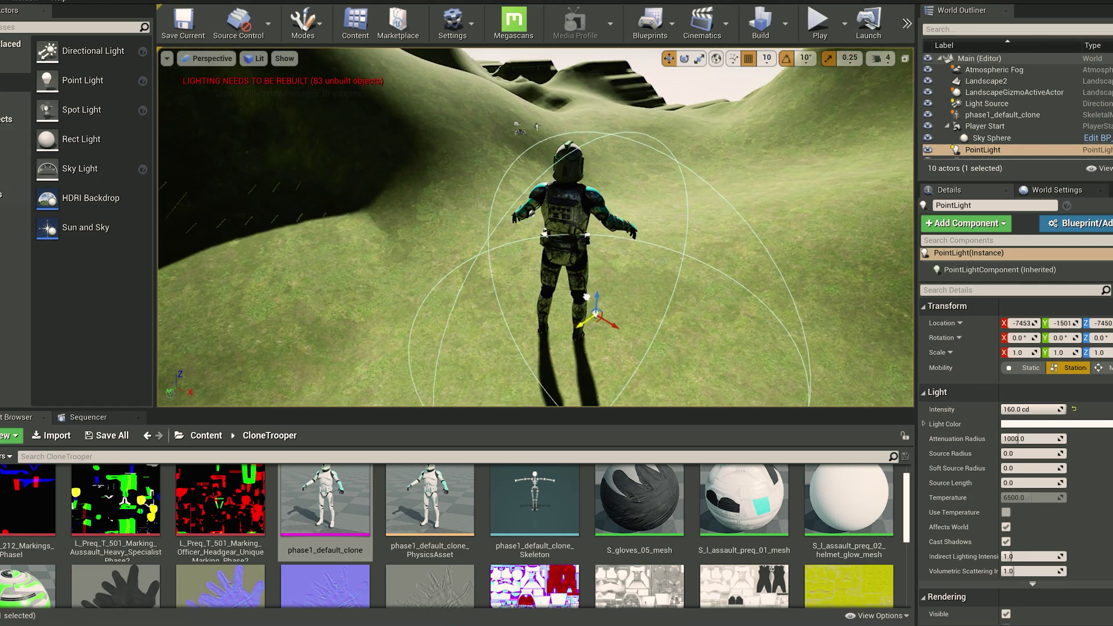
Step: Move the Point Light closer to the clone's back and raise it to about -7240 in Z
{"action": "right_click_drag", "start_coordinate": [647, 344], "coordinate": [626, 344]}
{"action": "left_click_drag", "start_coordinate": [654, 340], "coordinate": [590, 244]}
{"action": "right_click_drag", "start_coordinate": [589, 245], "coordinate": [665, 260]}
Step: Inspect how the Point Light illuminates the clone's back and armor from several angles
{"action": "key", "text": "w"}
{"action": "key", "text": "a"}
{"action": "right_click_drag", "start_coordinate": [644, 132], "coordinate": [596, 128]}
{"action": "key", "text": "d"}
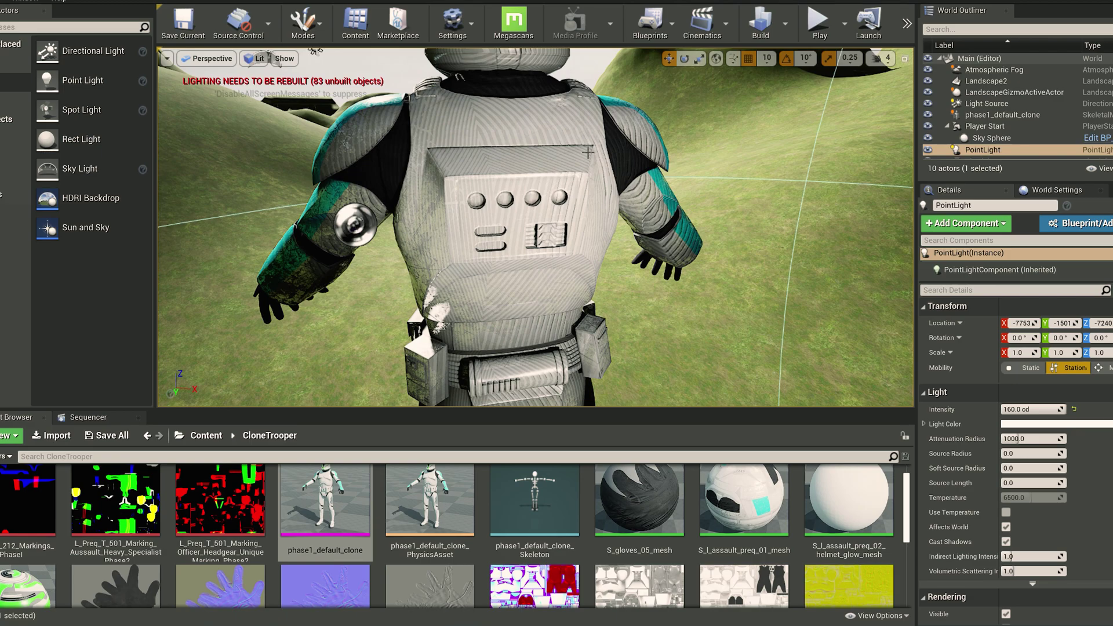
{"action": "scroll", "coordinate": [587, 154], "scroll_direction": "up", "scroll_amount": 1}
{"action": "key", "text": "s"}
{"action": "right_click_drag", "start_coordinate": [580, 152], "coordinate": [565, 214]}
{"action": "key", "text": "a"}
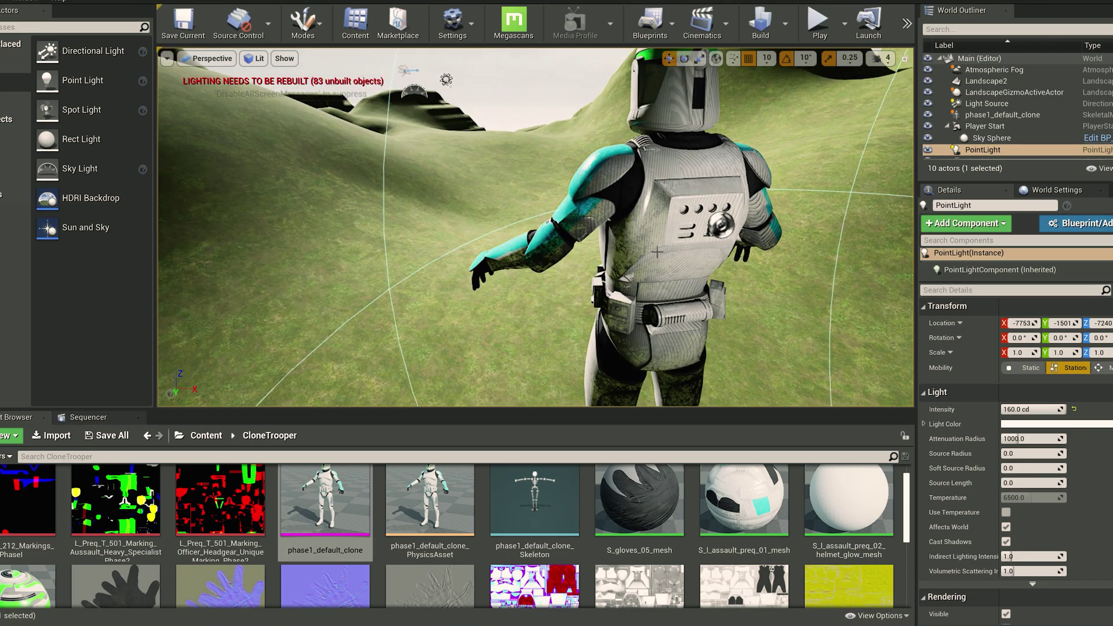
{"action": "left_click_drag", "start_coordinate": [621, 278], "coordinate": [858, 278], "text": "alt"}
{"action": "mouse_move", "coordinate": [615, 275]}
{"action": "right_mouse_down"}
{"action": "mouse_move", "coordinate": [660, 191]}
{"action": "mouse_move", "coordinate": [667, 284]}
{"action": "mouse_move", "coordinate": [644, 296]}
{"action": "mouse_move", "coordinate": [615, 276]}
{"action": "right_mouse_up"}
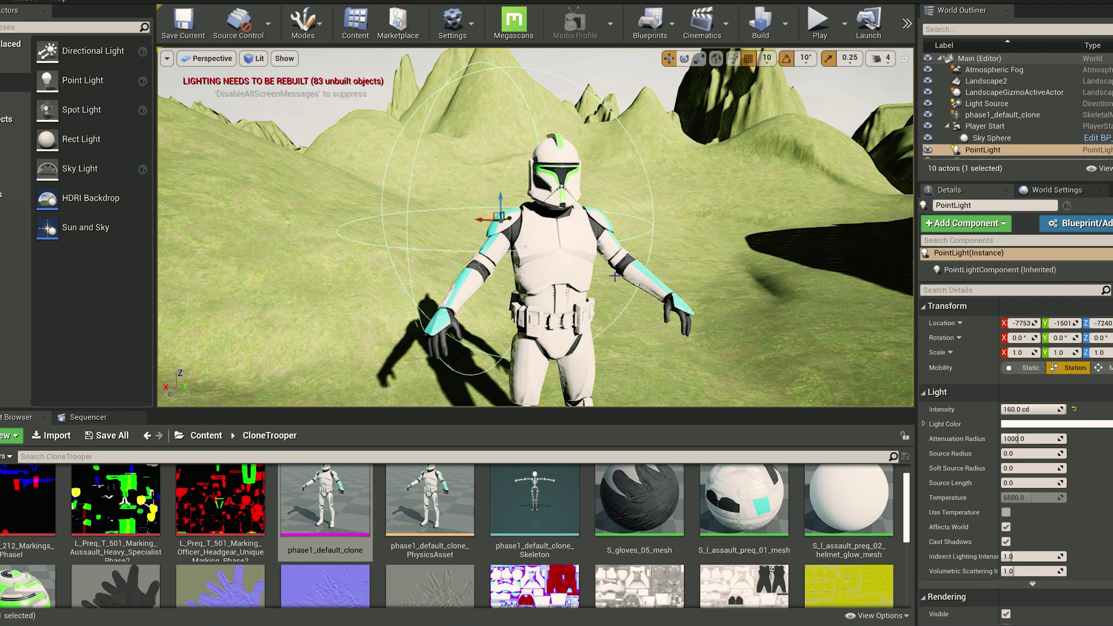
Step: Examine the combined lighting from the clone's front and side, and review the Point Light's remaining settings
{"action": "mouse_move", "coordinate": [463, 278]}
{"action": "right_mouse_down"}
{"action": "mouse_move", "coordinate": [606, 287]}
{"action": "mouse_move", "coordinate": [514, 280]}
{"action": "right_mouse_up"}
{"action": "key", "text": "a"}
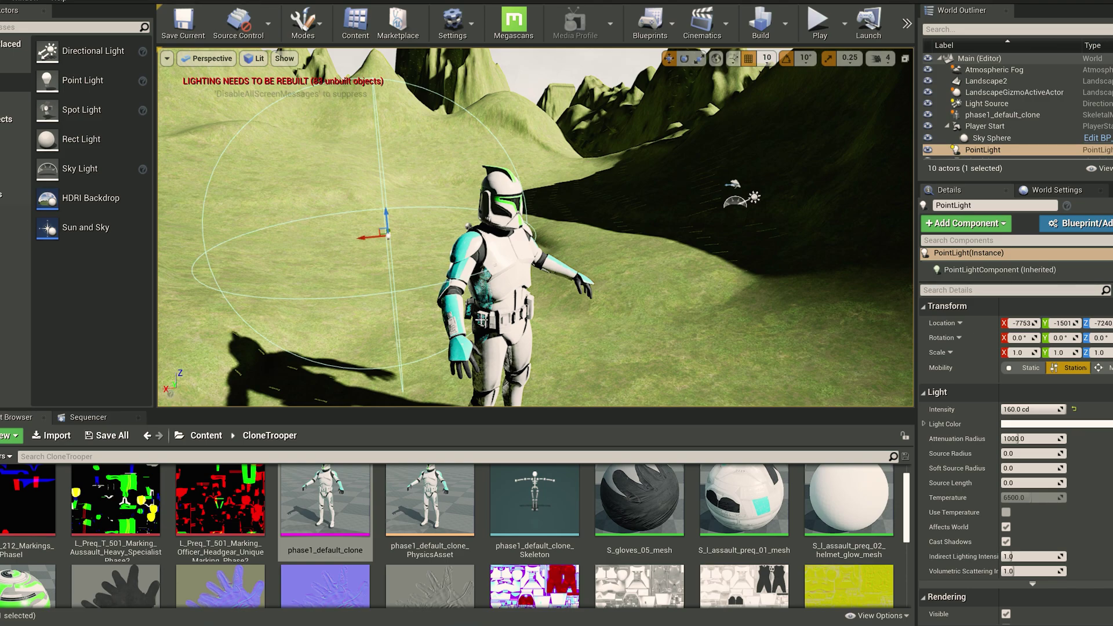
{"action": "mouse_move", "coordinate": [666, 300]}
{"action": "right_mouse_down"}
{"action": "mouse_move", "coordinate": [617, 295]}
{"action": "mouse_move", "coordinate": [664, 296]}
{"action": "right_mouse_up"}
{"action": "key", "text": "w"}
{"action": "key", "text": "s"}
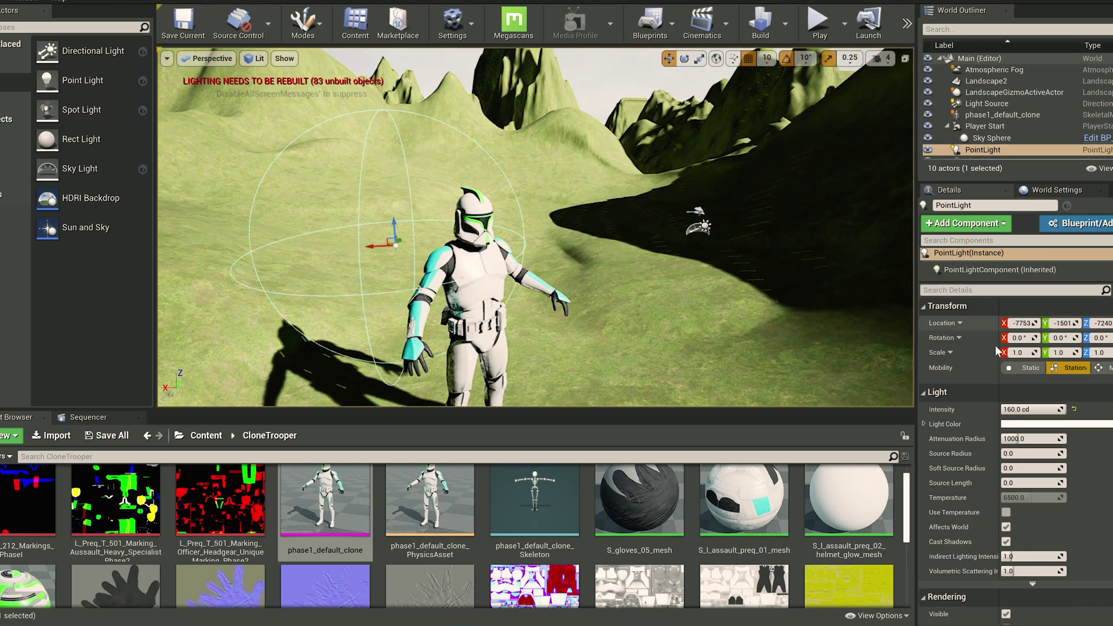
{"action": "scroll", "coordinate": [1038, 519], "scroll_direction": "down", "scroll_amount": 5}
{"action": "scroll", "coordinate": [1035, 519], "scroll_direction": "down", "scroll_amount": 10}
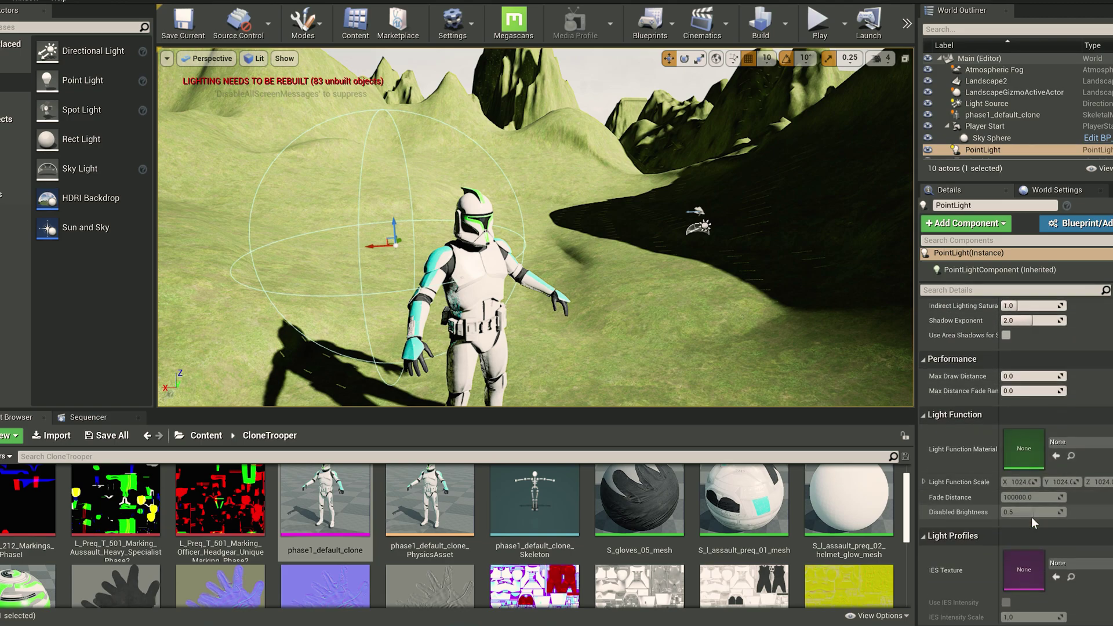
{"action": "scroll", "coordinate": [1032, 516], "scroll_direction": "up", "scroll_amount": 5}
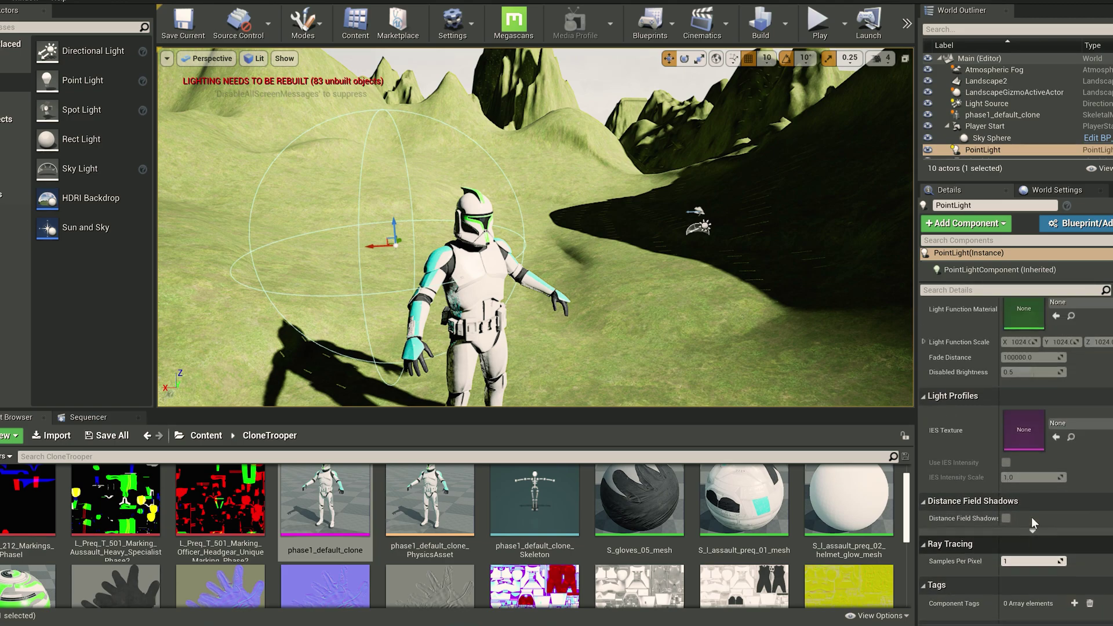
{"action": "scroll", "coordinate": [1021, 478], "scroll_direction": "up", "scroll_amount": 12}
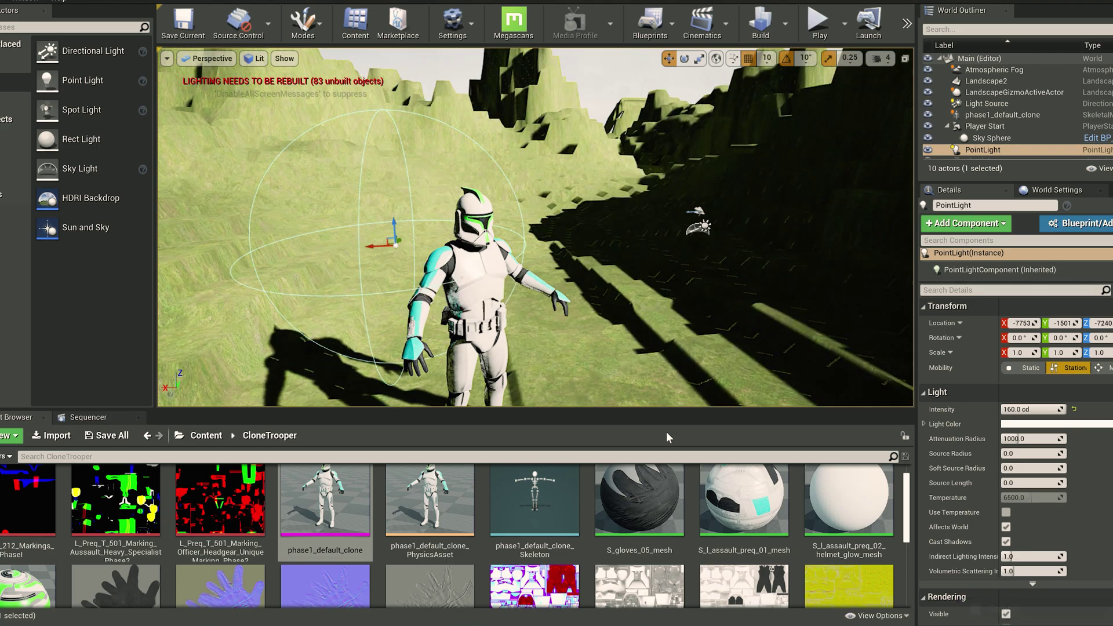
Step: Save the Main level together with its Main_BuiltData file
{"action": "left_click", "coordinate": [107, 436]}
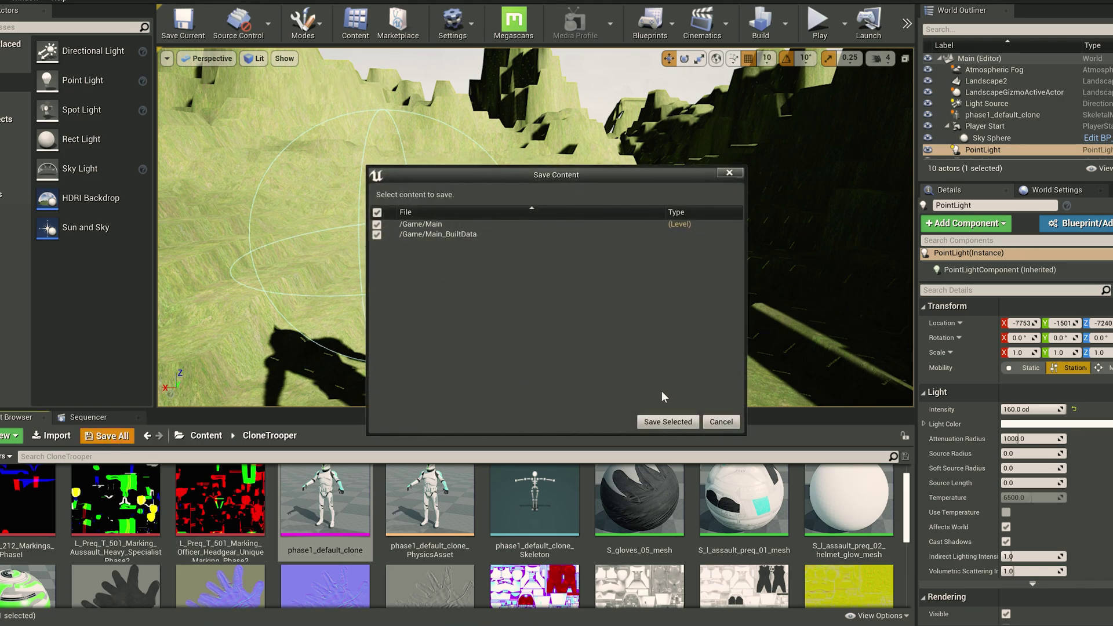
{"action": "left_click", "coordinate": [662, 423]}
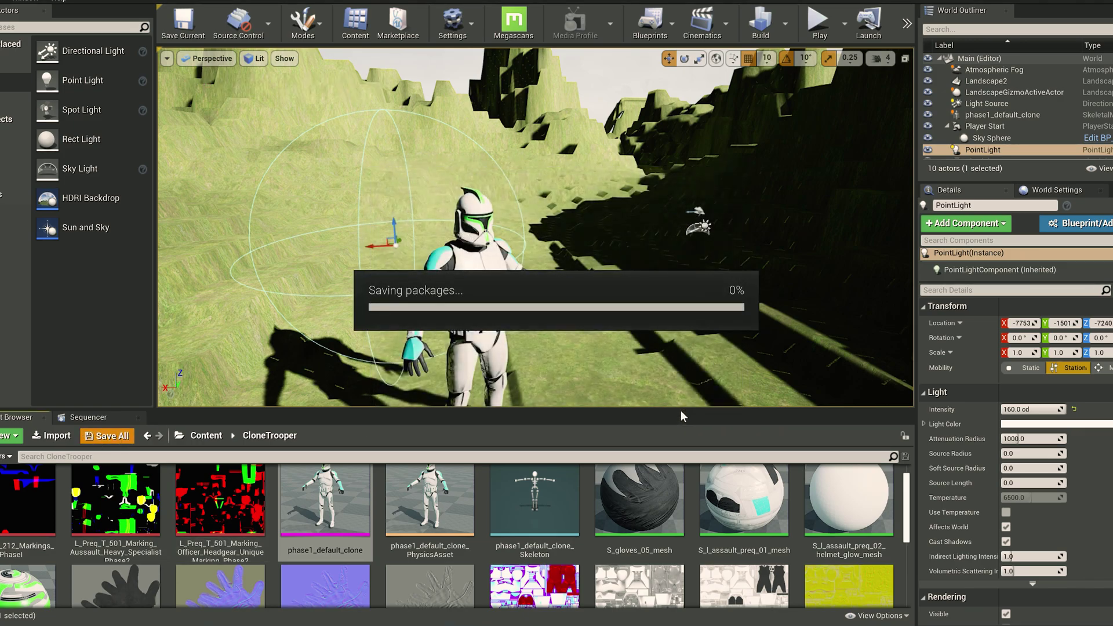